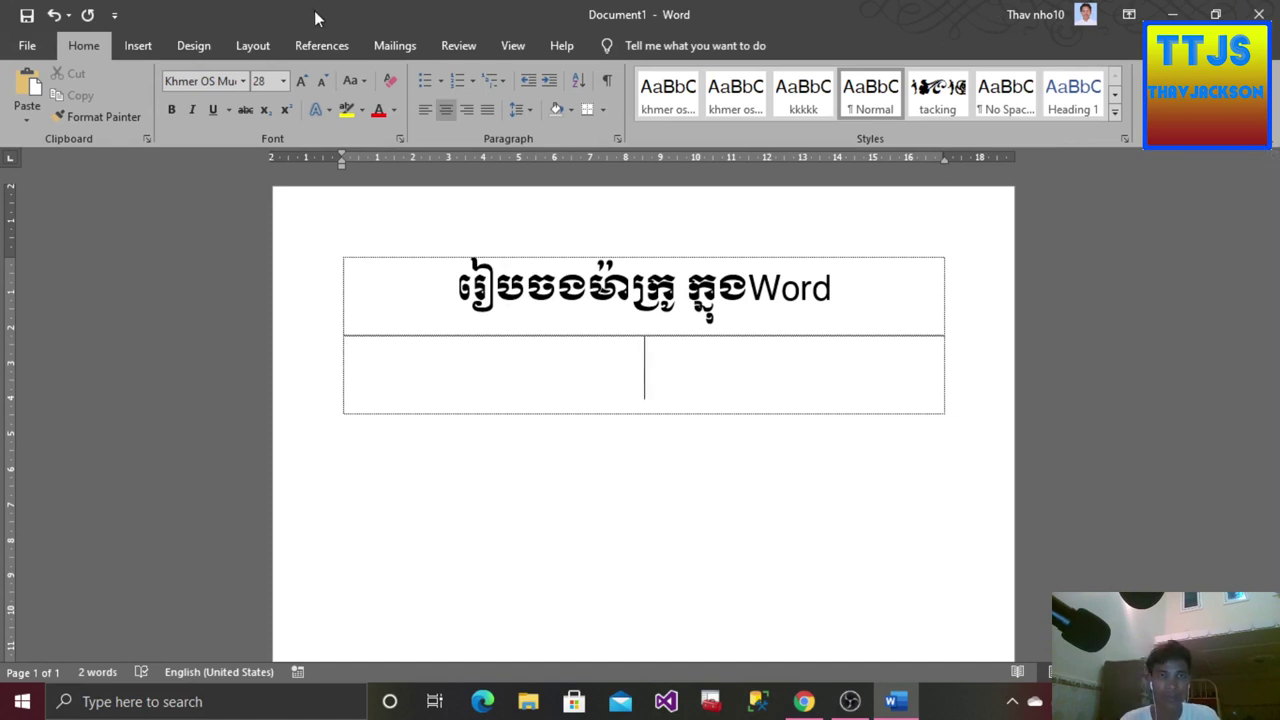
# - Check the list of saved macros, then close it without running any
pyautogui.click(508, 48)
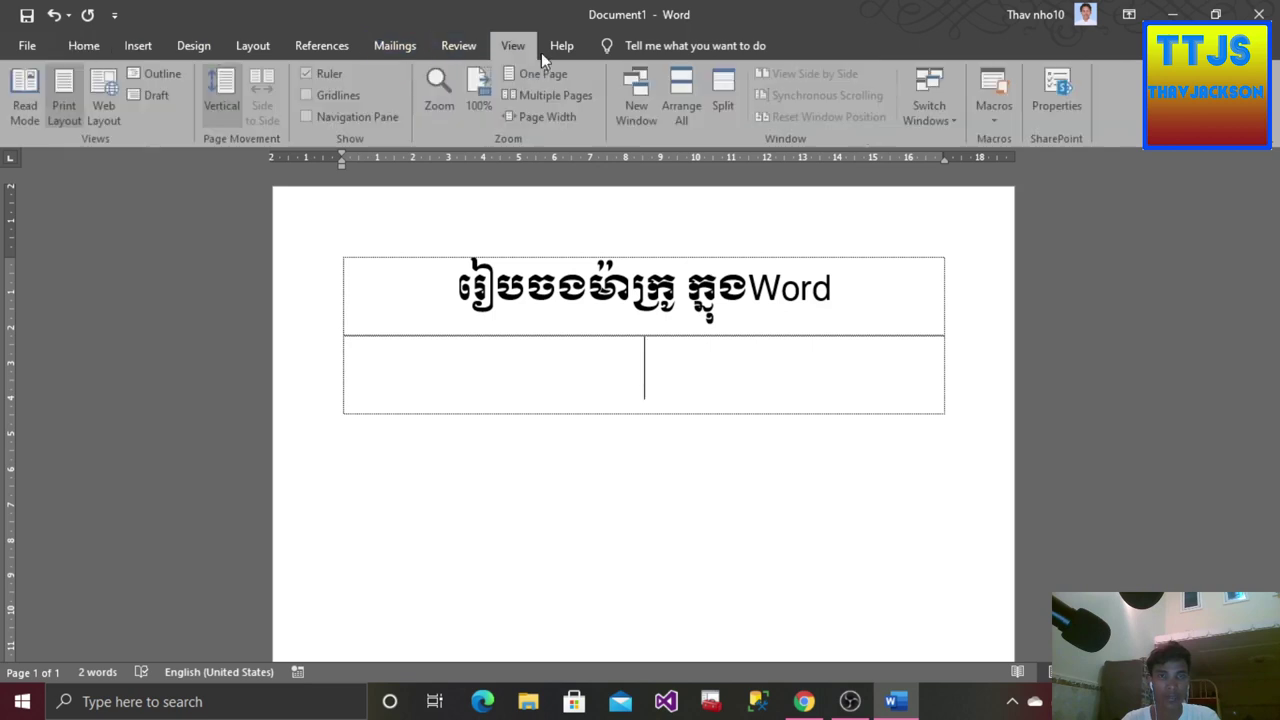
pyautogui.click(1000, 112)
pyautogui.click(1018, 142)
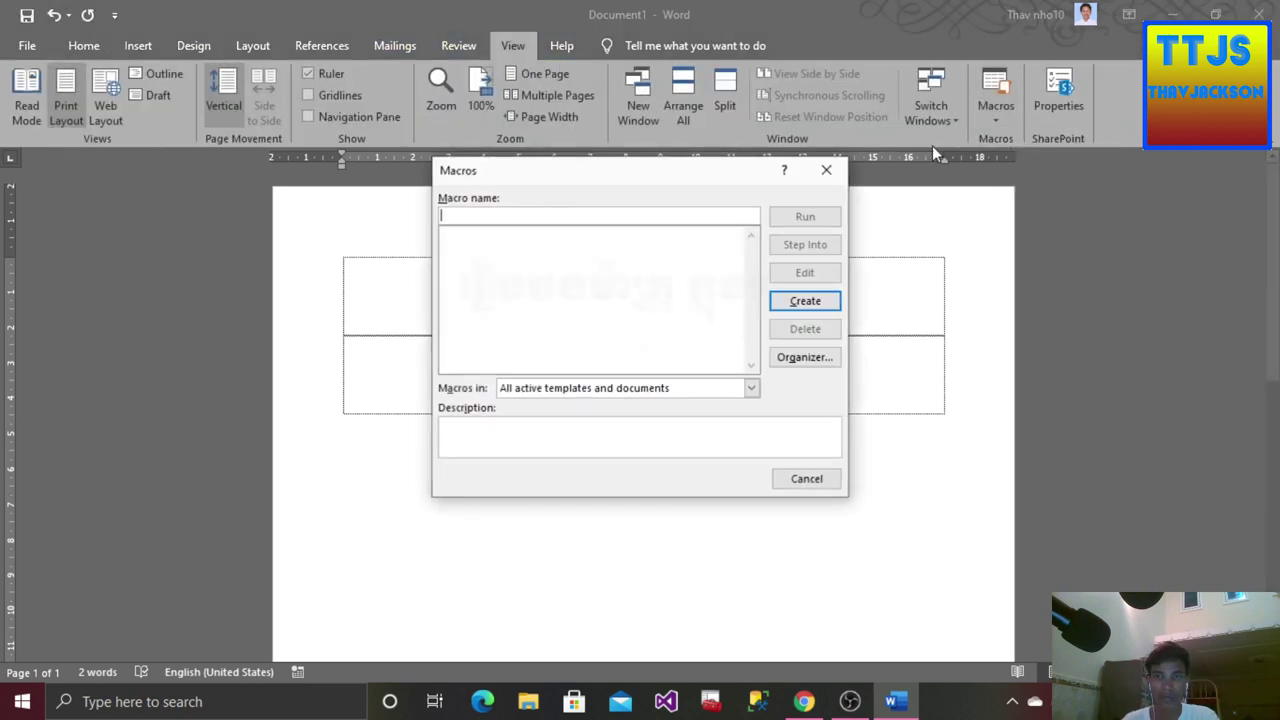
pyautogui.click(826, 170)
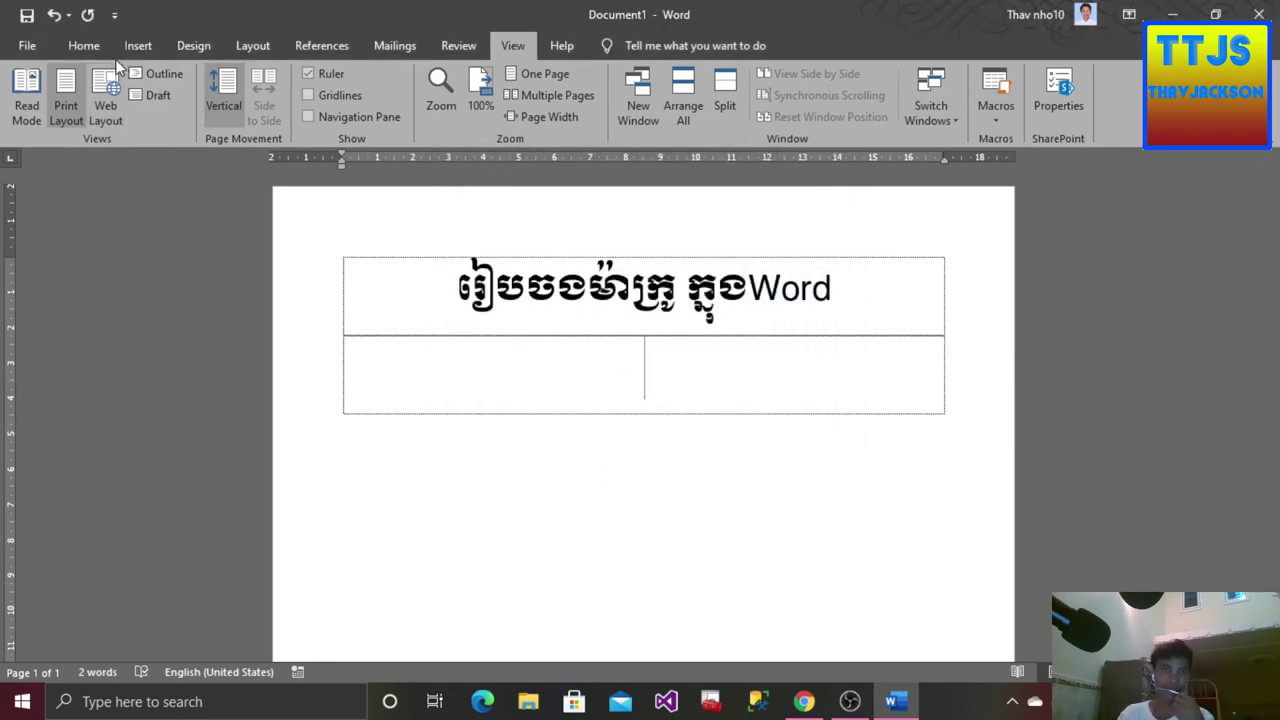
pyautogui.click(80, 39)
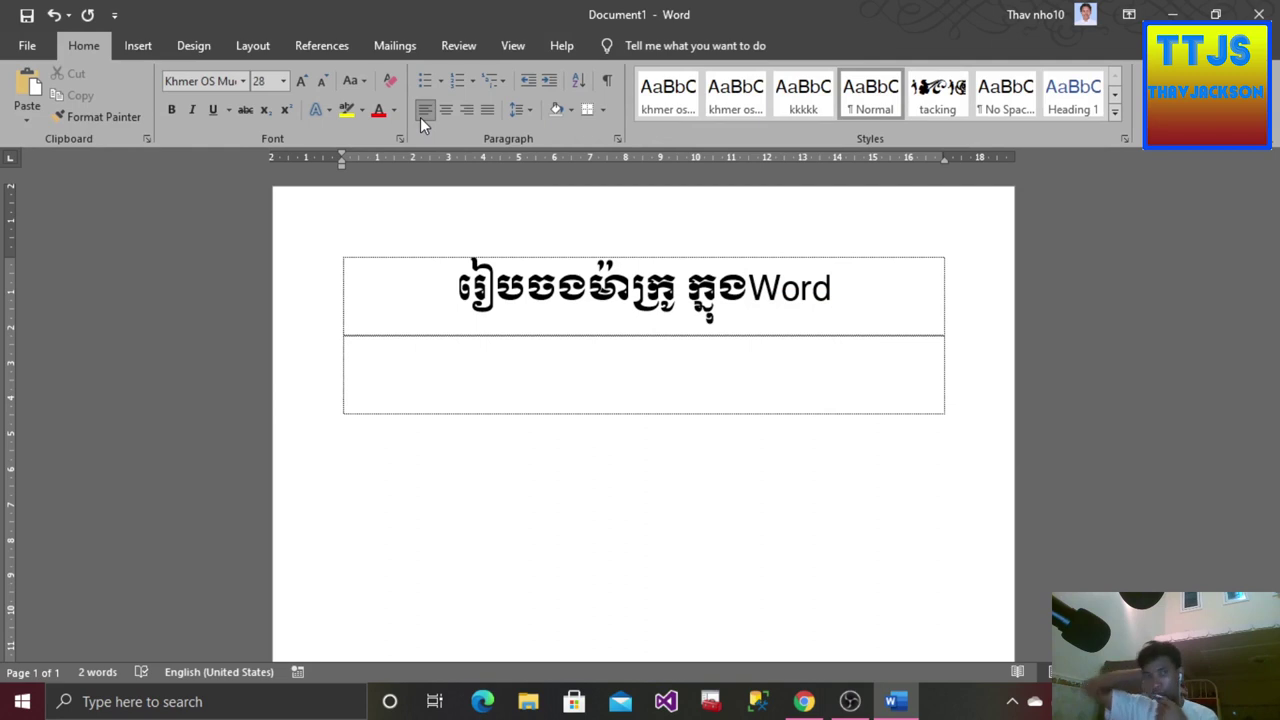
# - Set the font to Khmer OS Battambang and place the cursor in the empty second row
pyautogui.click(243, 81)
pyautogui.click(268, 285)
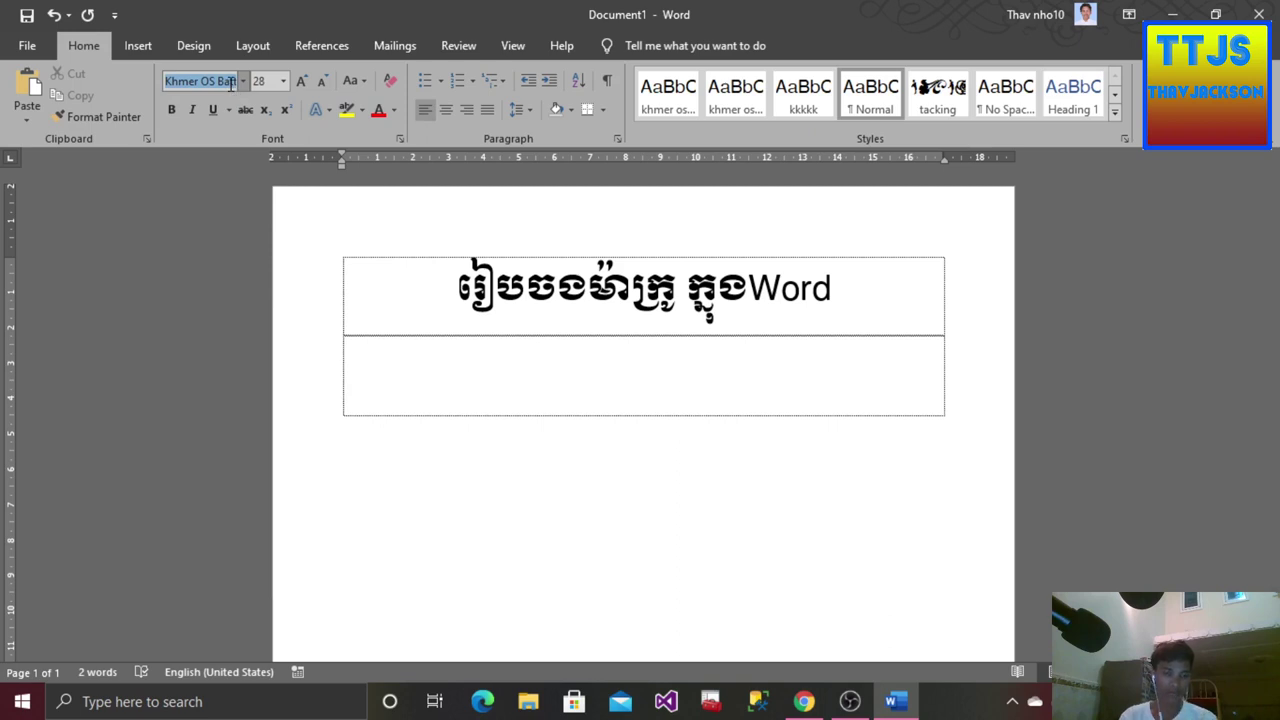
pyautogui.click(381, 359)
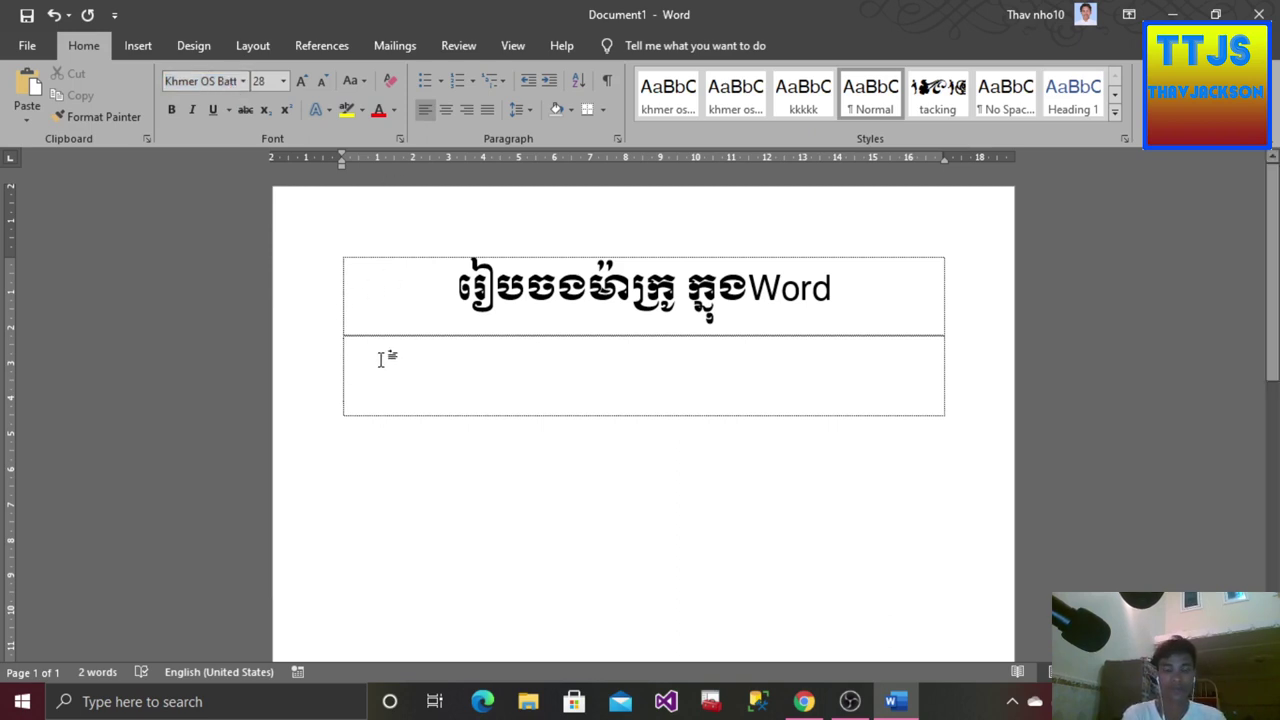
# - Type the Khmer word អក្សរខ្មែរ in the second row
pyautogui.hotkey('alt', 'shift')
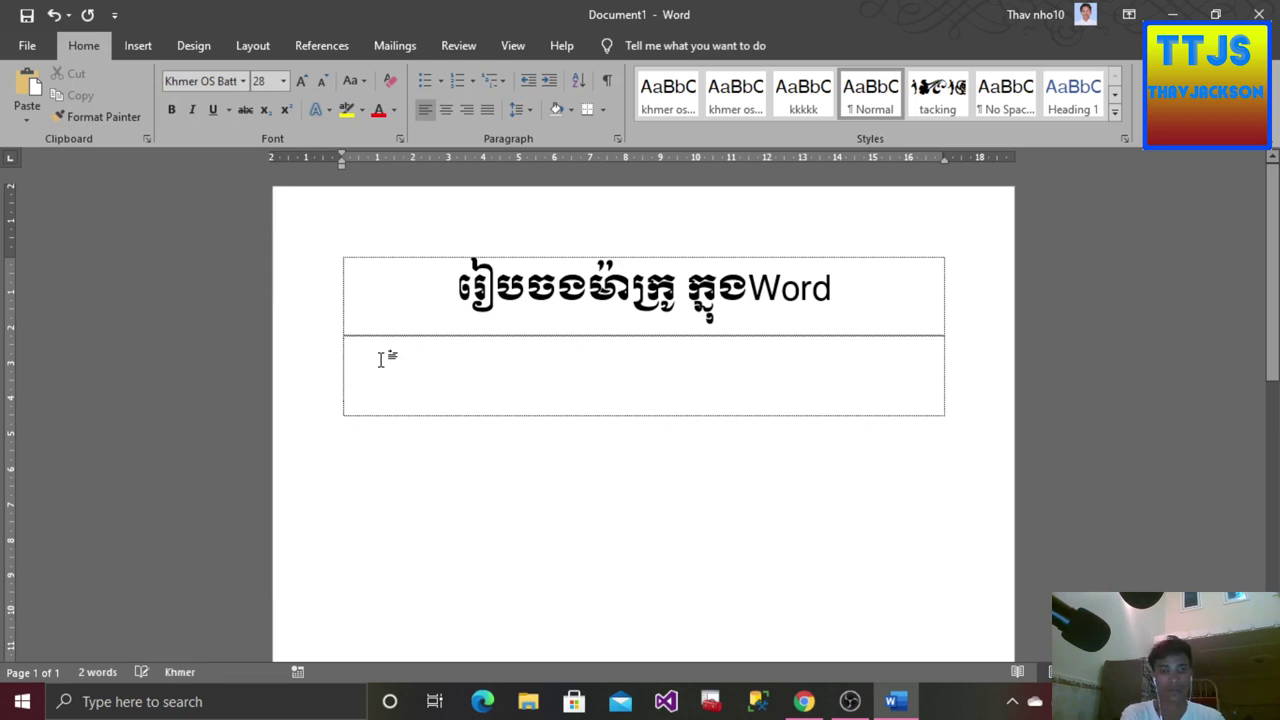
pyautogui.write('ហ')
pyautogui.press('BackSpace')
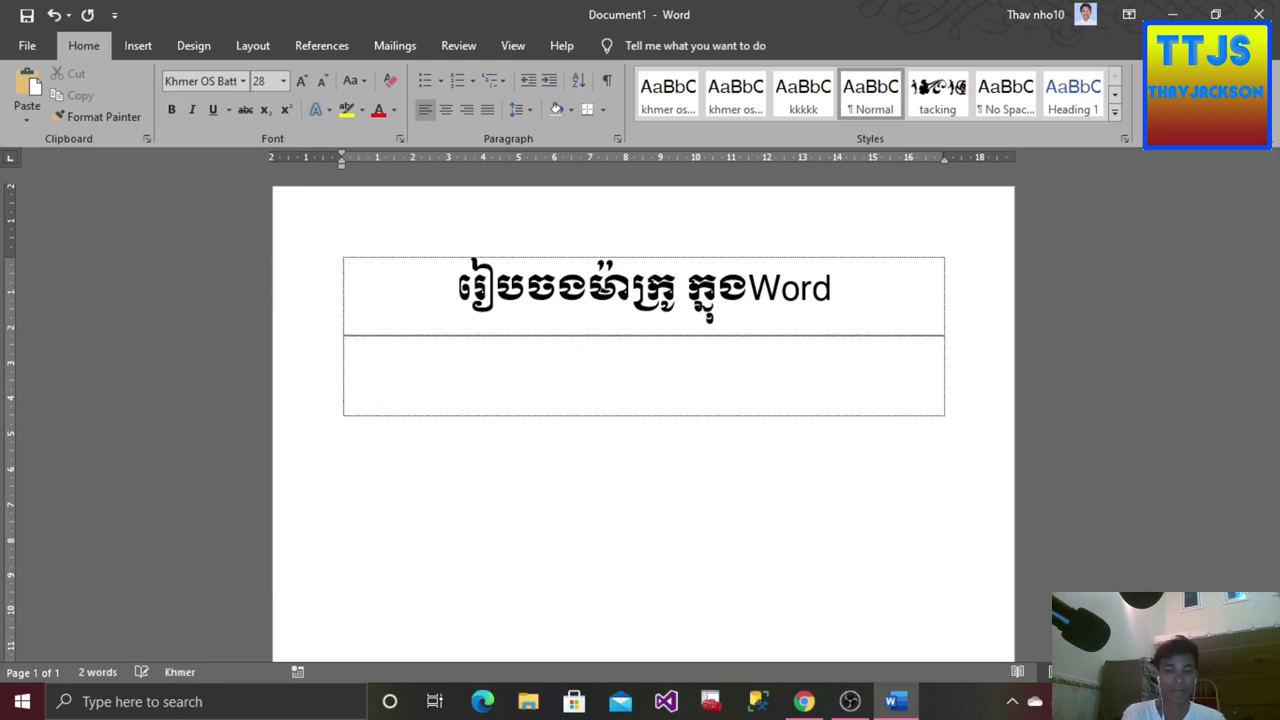
pyautogui.write('អ')
pyautogui.write('ក្រ')
pyautogui.press('BackSpace')
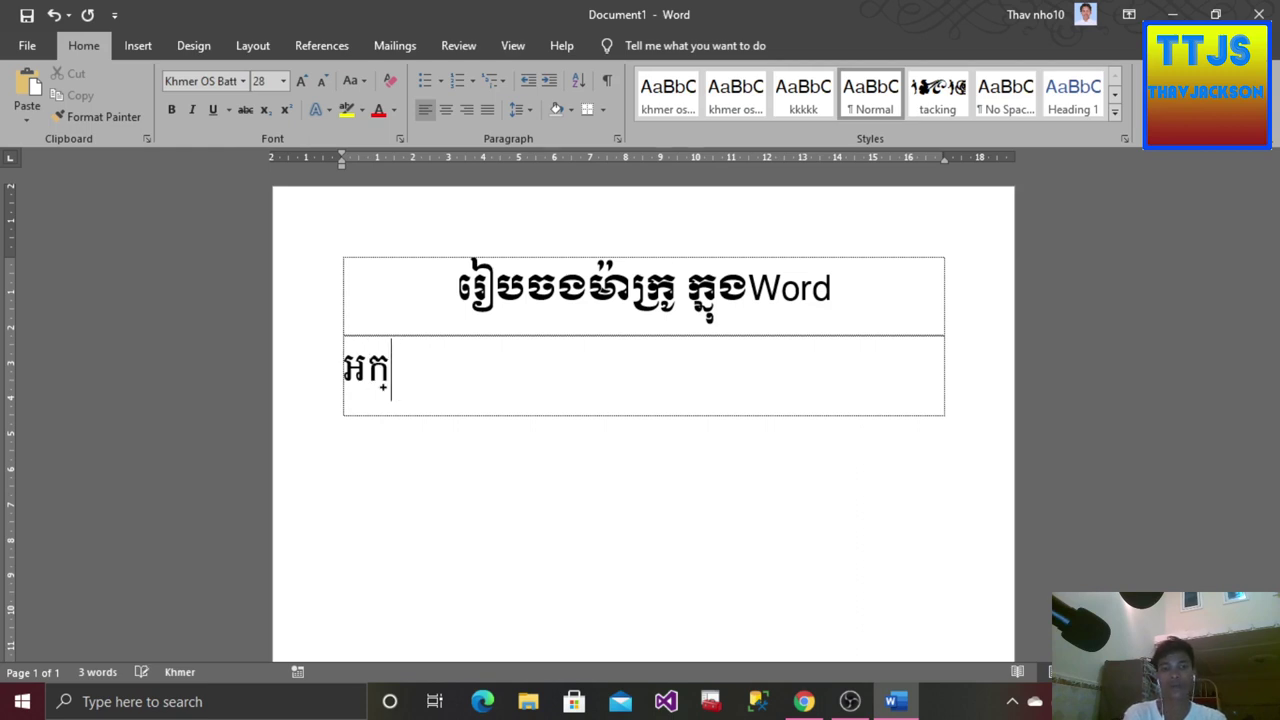
pyautogui.write('រ')
pyautogui.press('BackSpace')
pyautogui.write('រ')
pyautogui.press('BackSpace')
pyautogui.write('សរ')
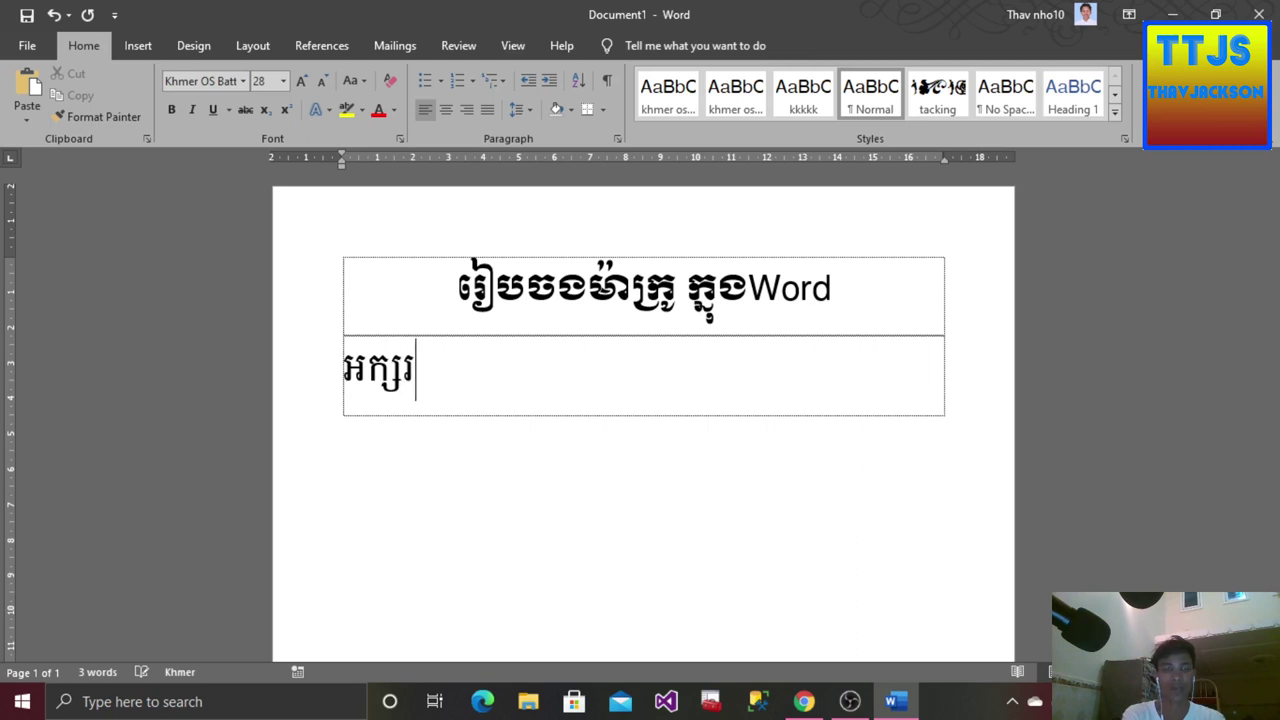
pyautogui.write('ខ្មែរ')
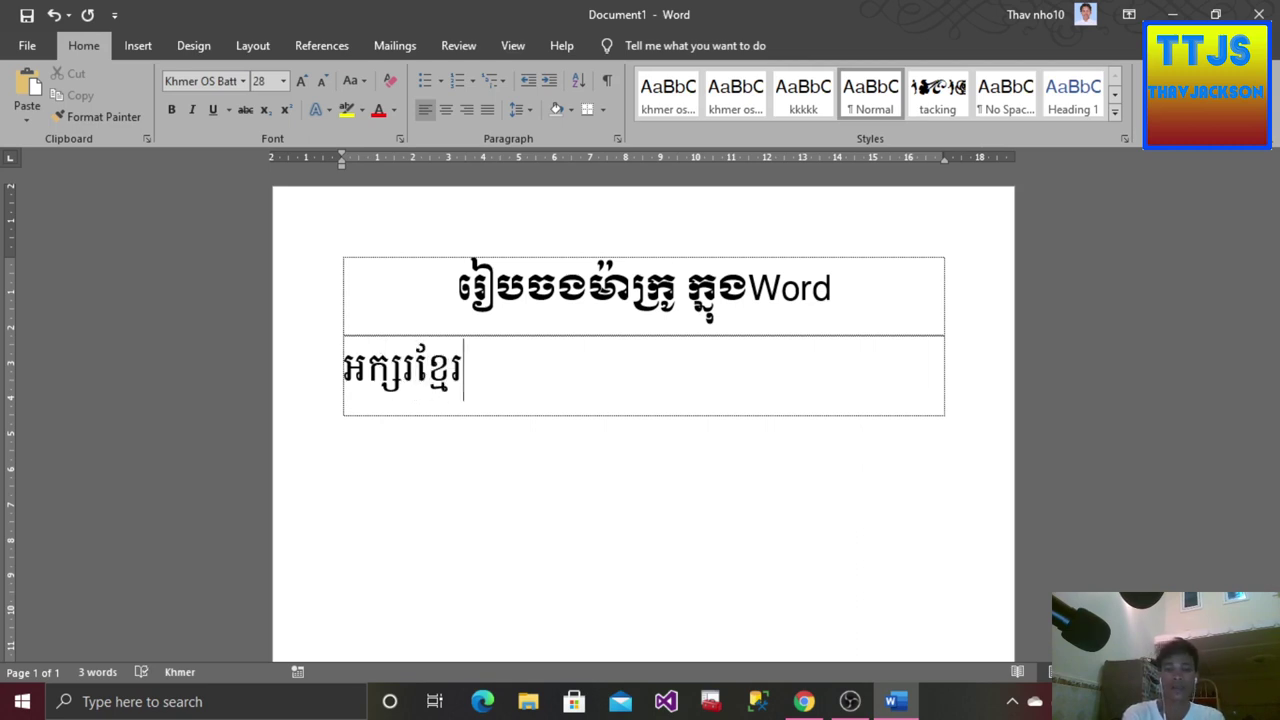
pyautogui.write('ត')
pyautogui.press('BackSpace')
# - Add '=>Khmer OS Battambang' in English and shrink that part to size 18
pyautogui.hotkey('alt', 'shift')
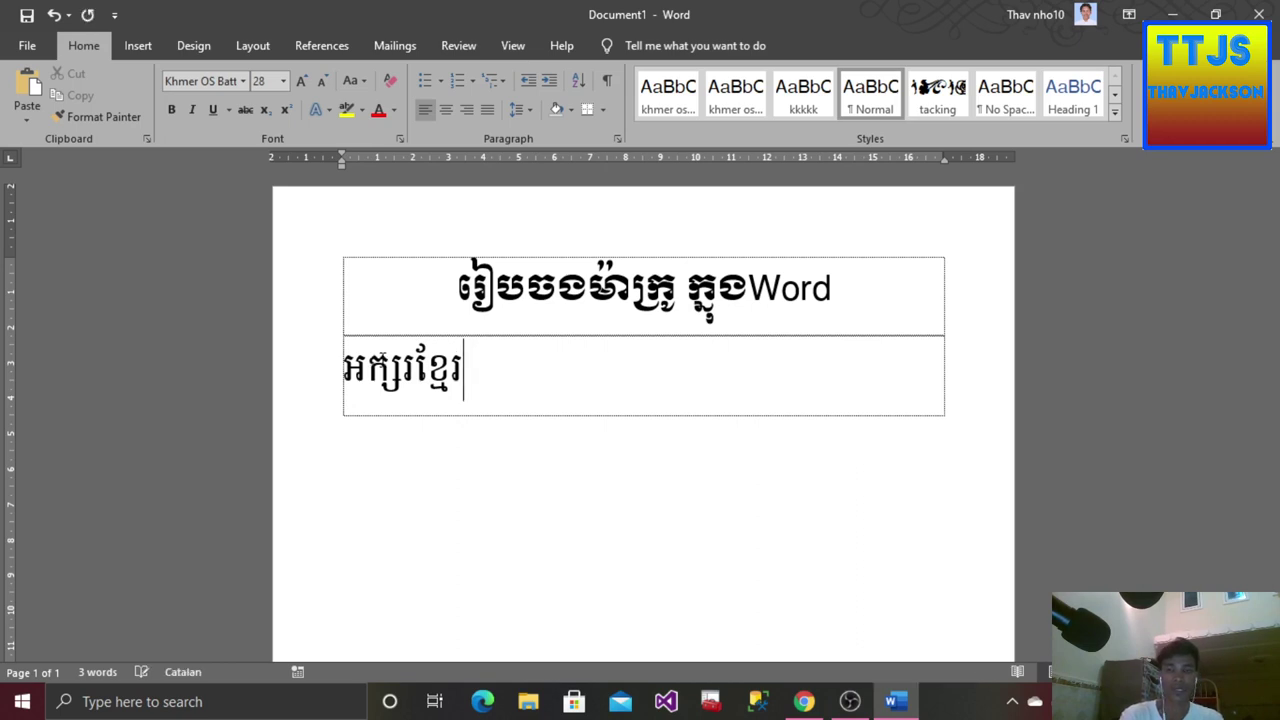
pyautogui.hotkey('alt', 'shift')
pyautogui.write(' =')
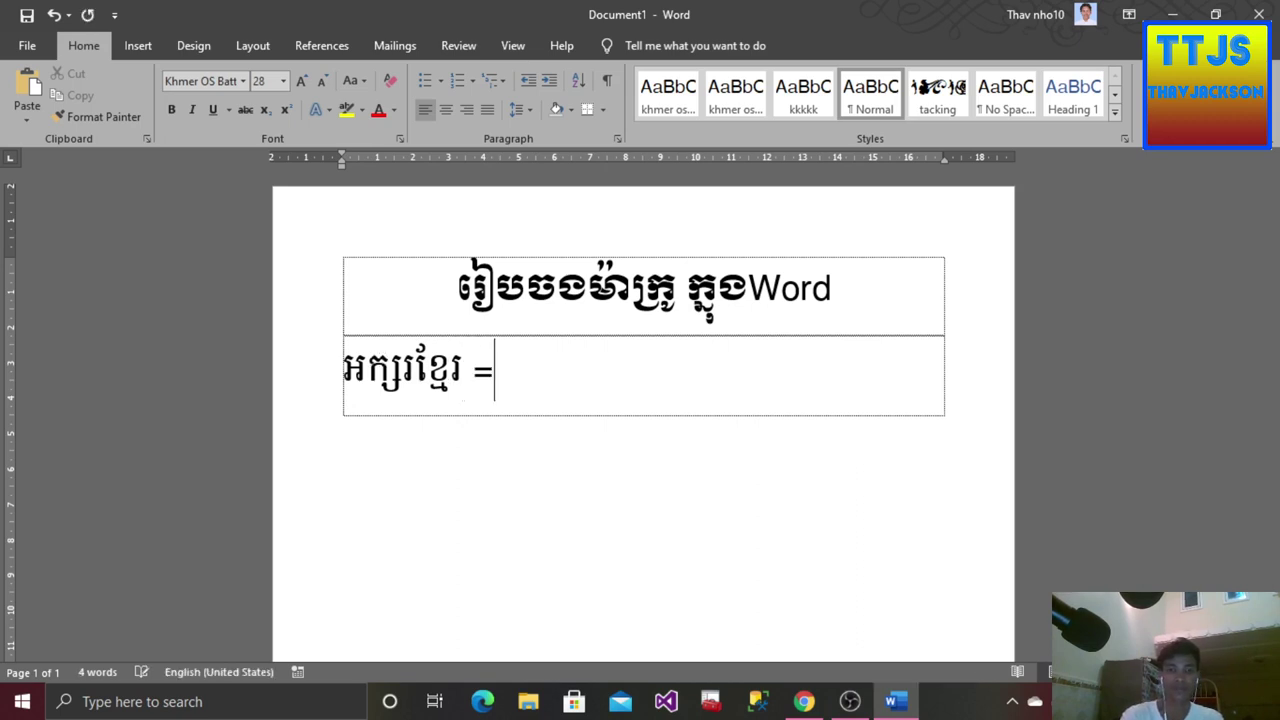
pyautogui.write('>')
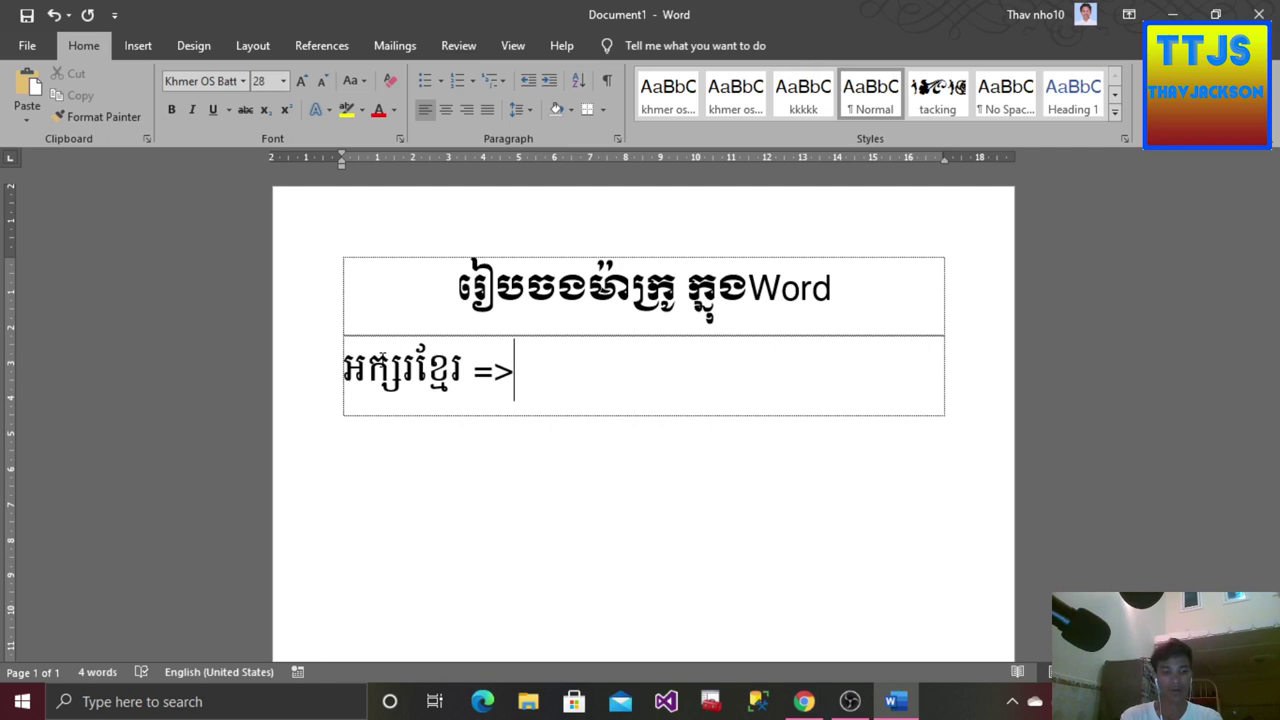
pyautogui.write('Khmer OS Battambang')
pyautogui.moveTo(880, 389); pyautogui.dragTo(533, 372)
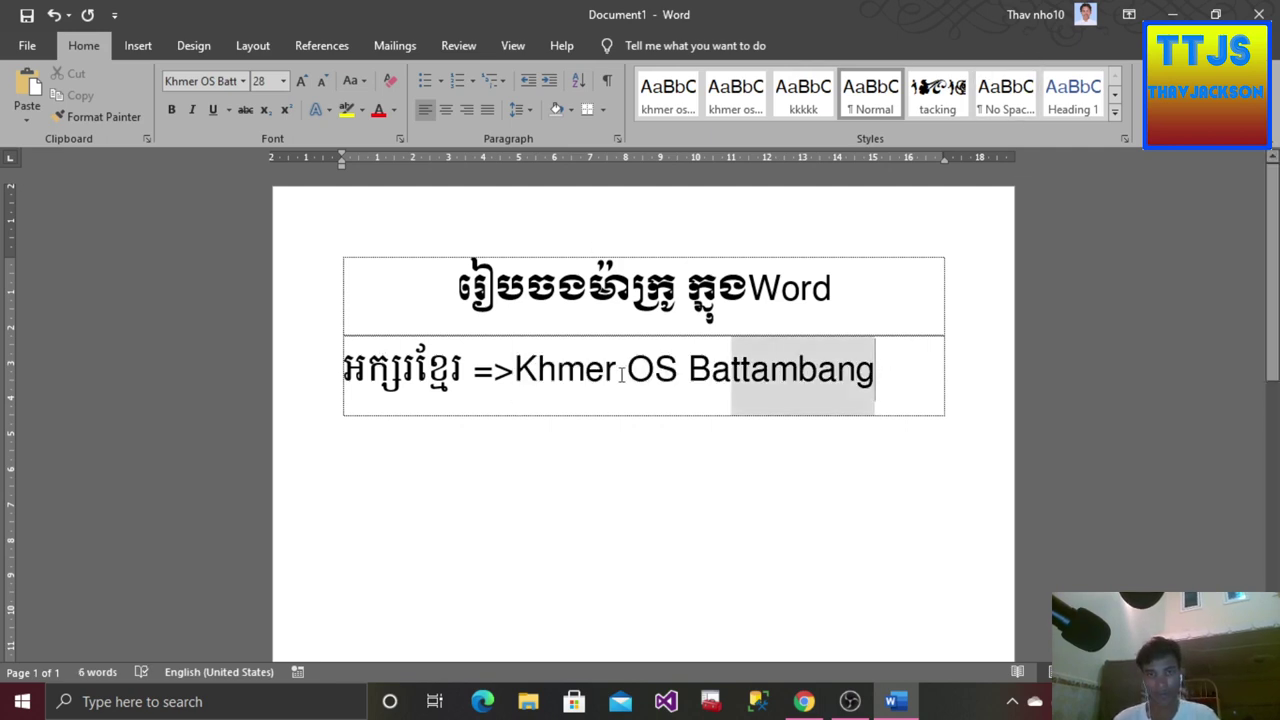
pyautogui.click(324, 87)
pyautogui.click(324, 87)
pyautogui.click(324, 87)
pyautogui.click(324, 87)
pyautogui.click(324, 87)
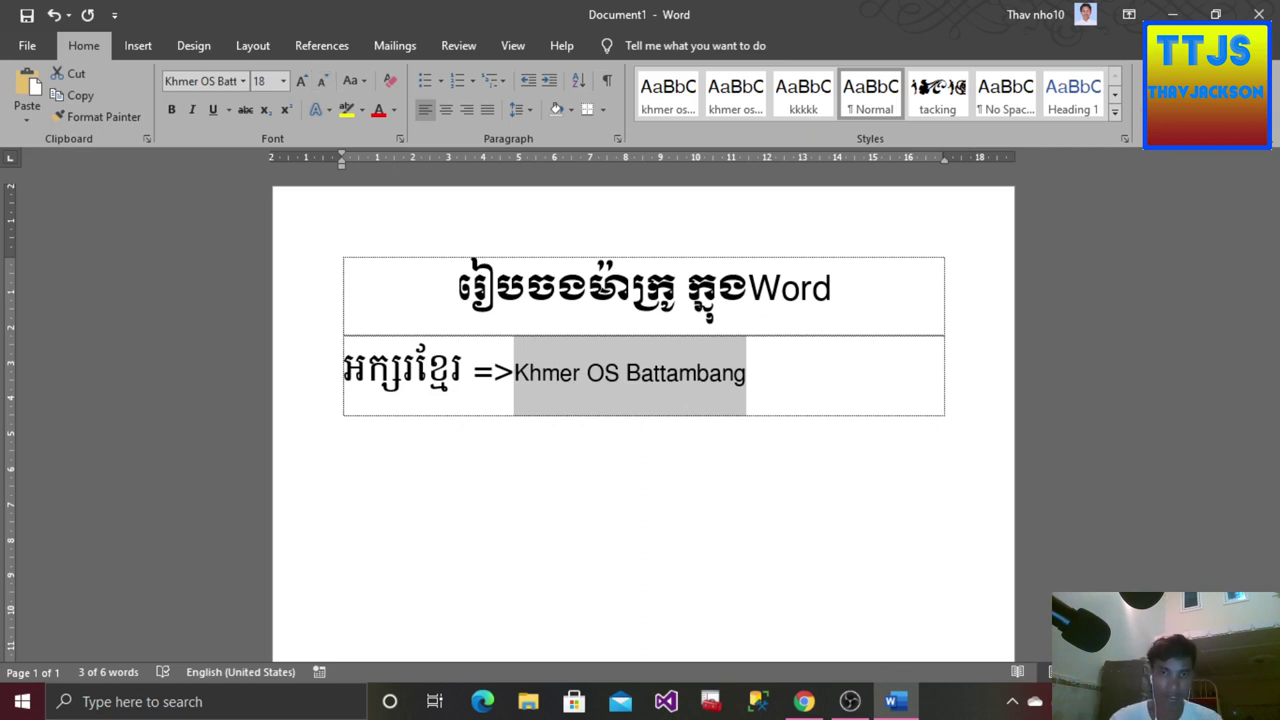
# - Append '=14' to the row and add a new row below
pyautogui.click(788, 374)
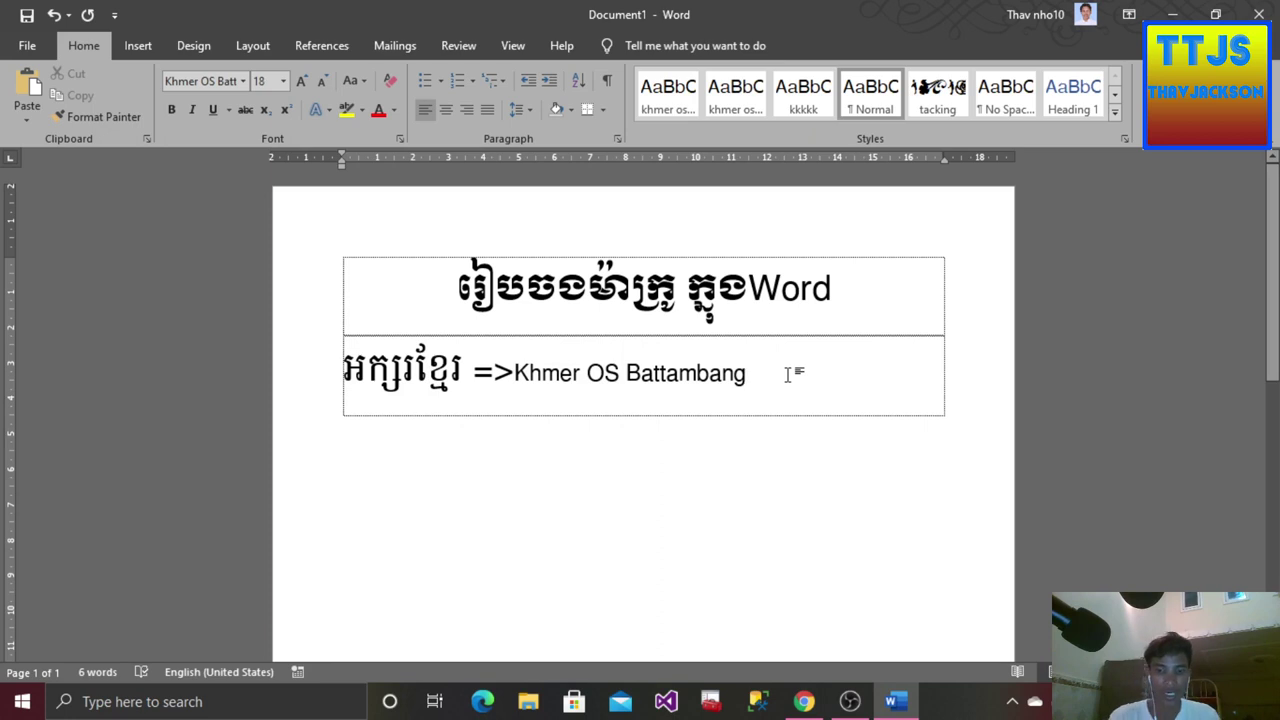
pyautogui.write('=1')
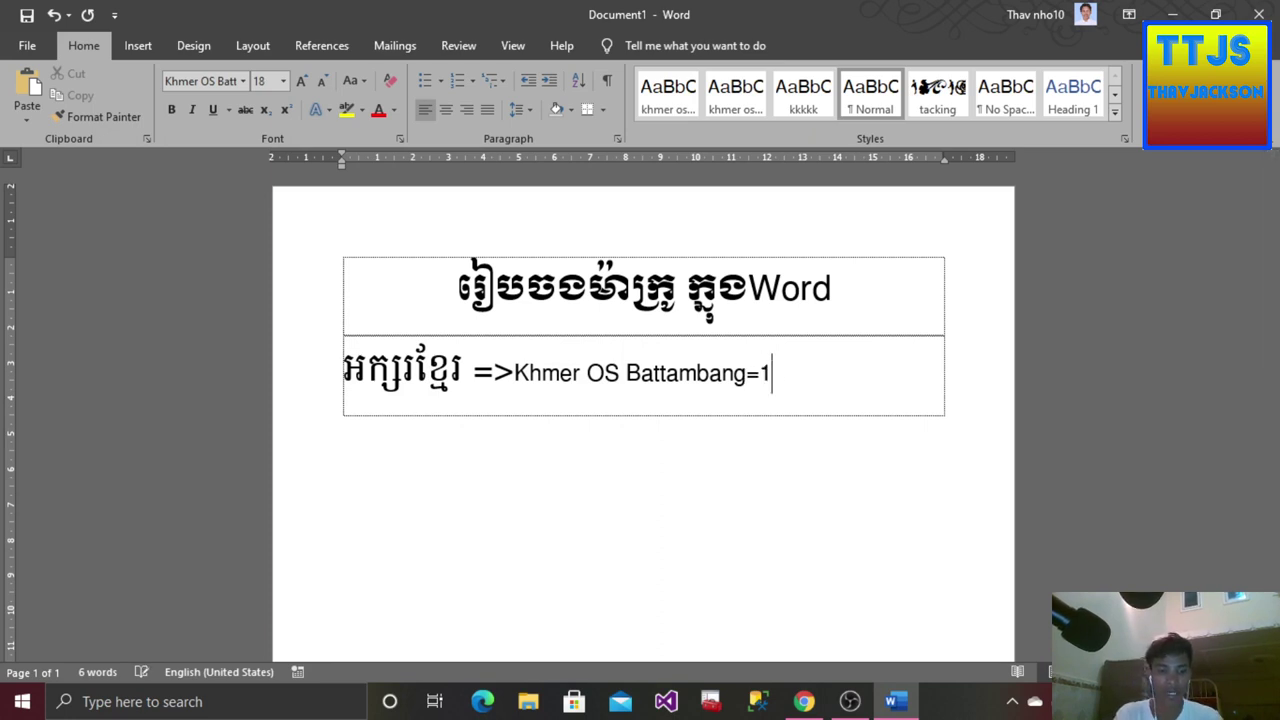
pyautogui.write('4')
pyautogui.press('Tab')
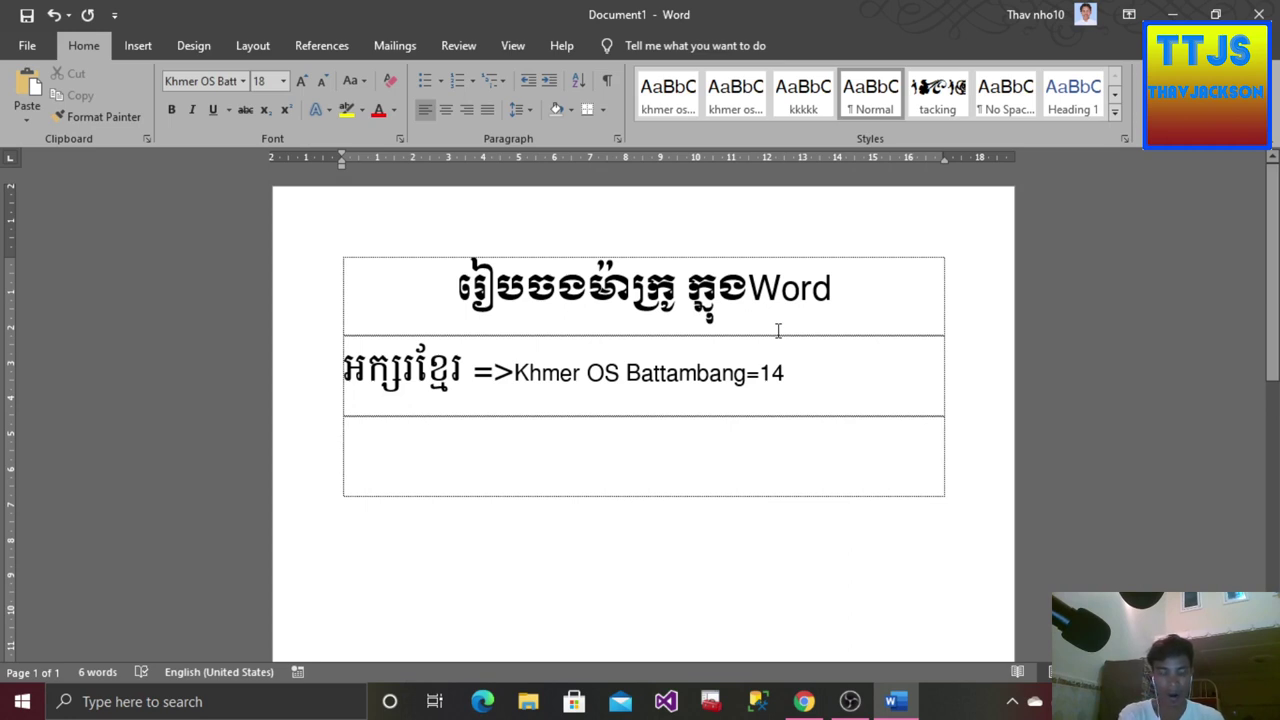
# - Type the Khmer word អង់គ្លេស in the third row
pyautogui.write('អ')
pyautogui.press('BackSpace')
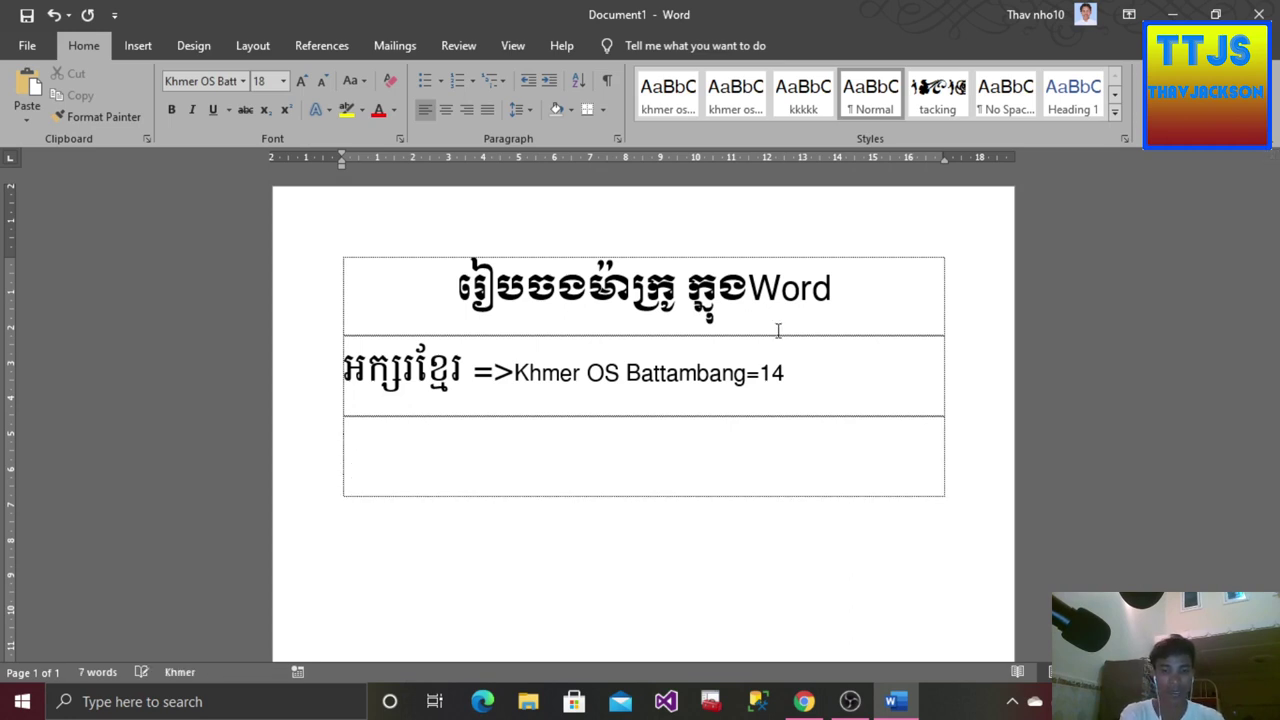
pyautogui.write('អង់')
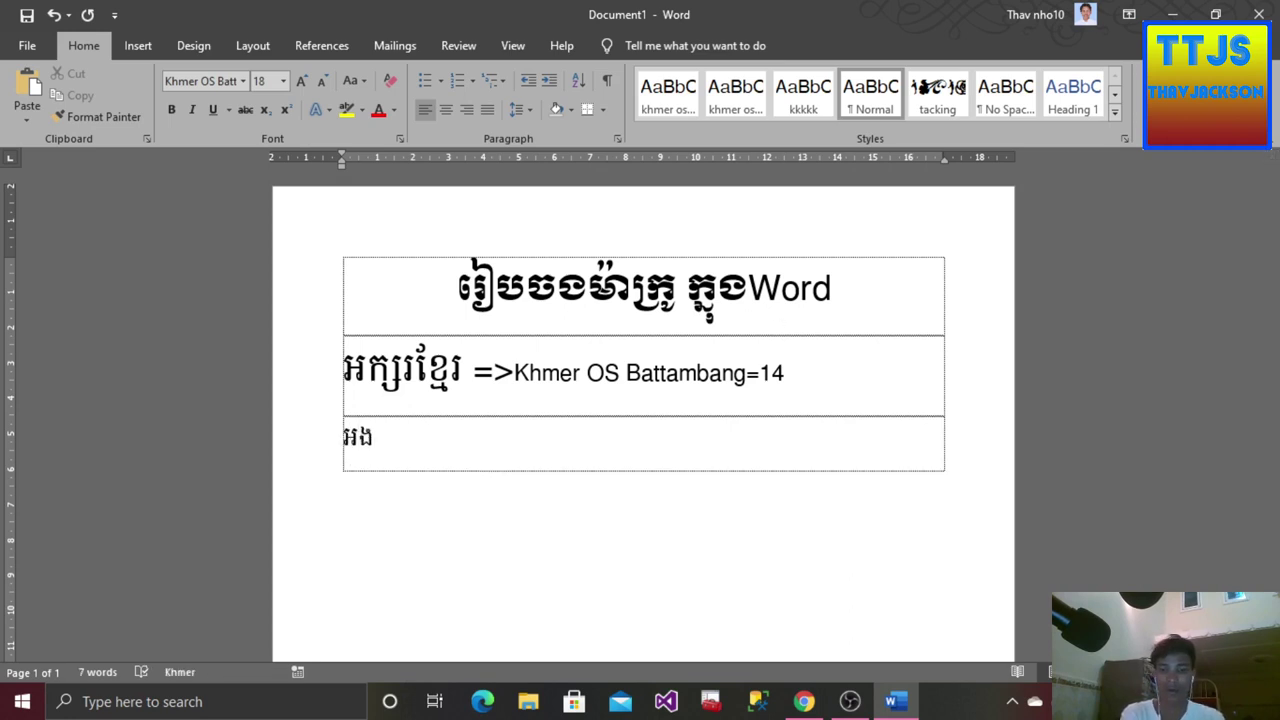
pyautogui.write('គ្លេ')
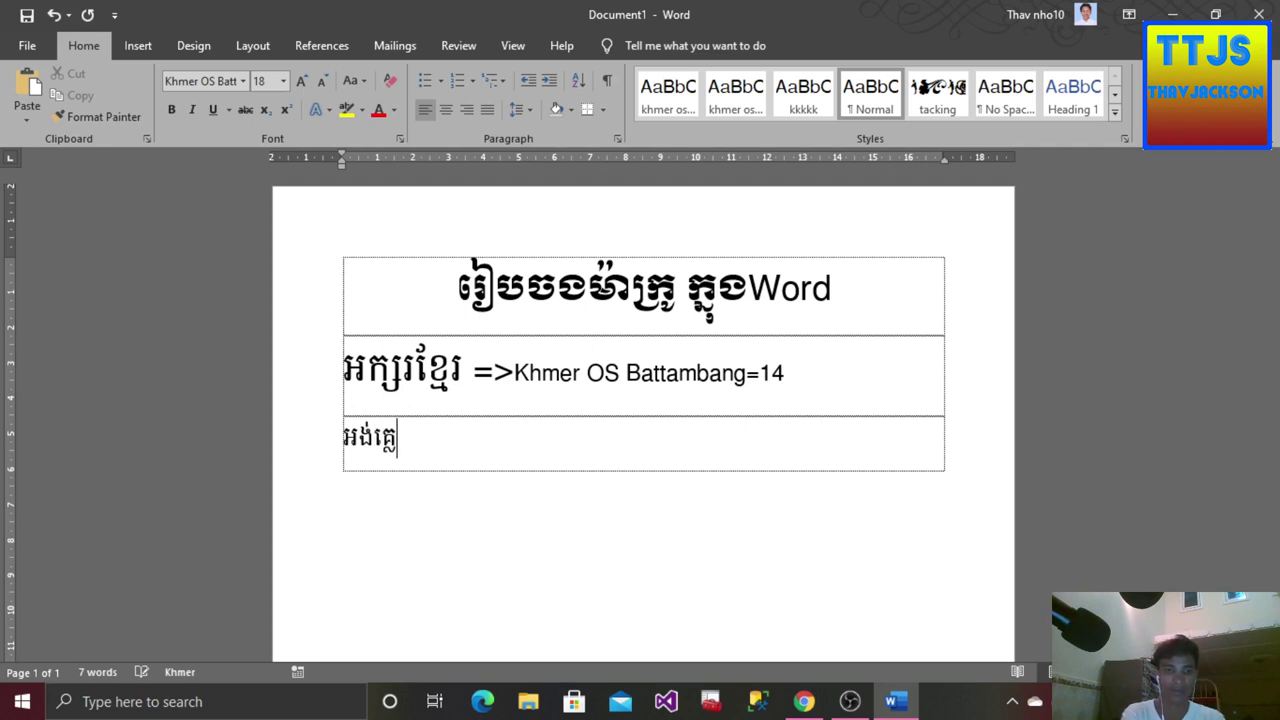
pyautogui.write('ស')
pyautogui.hotkey('alt', 'shift')
pyautogui.write('ខ')
pyautogui.press('BackSpace')
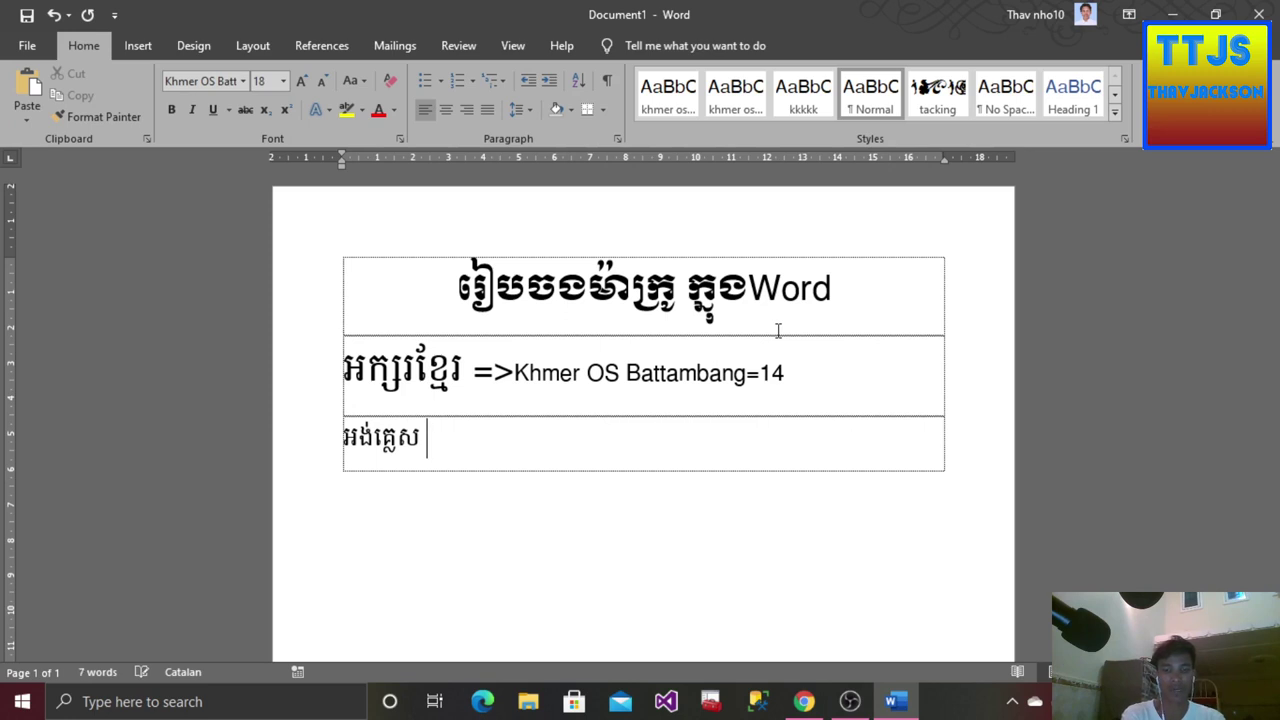
# - Switch to English and begin the font name, typing 'Time'
pyautogui.hotkey('alt', 'shift')
pyautogui.write('t')
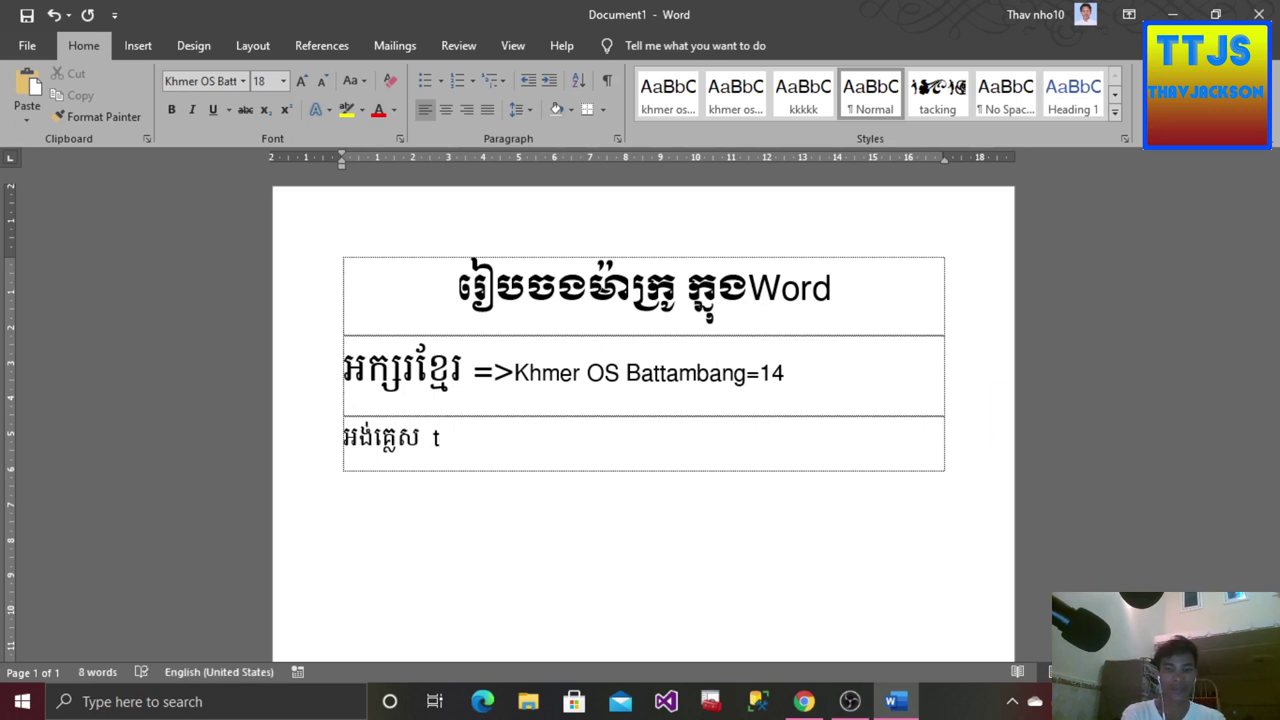
pyautogui.write('==>')
pyautogui.press('BackSpace')
pyautogui.press('BackSpace')
pyautogui.press('BackSpace')
pyautogui.press('BackSpace')
pyautogui.press('BackSpace')
pyautogui.write('Tm')
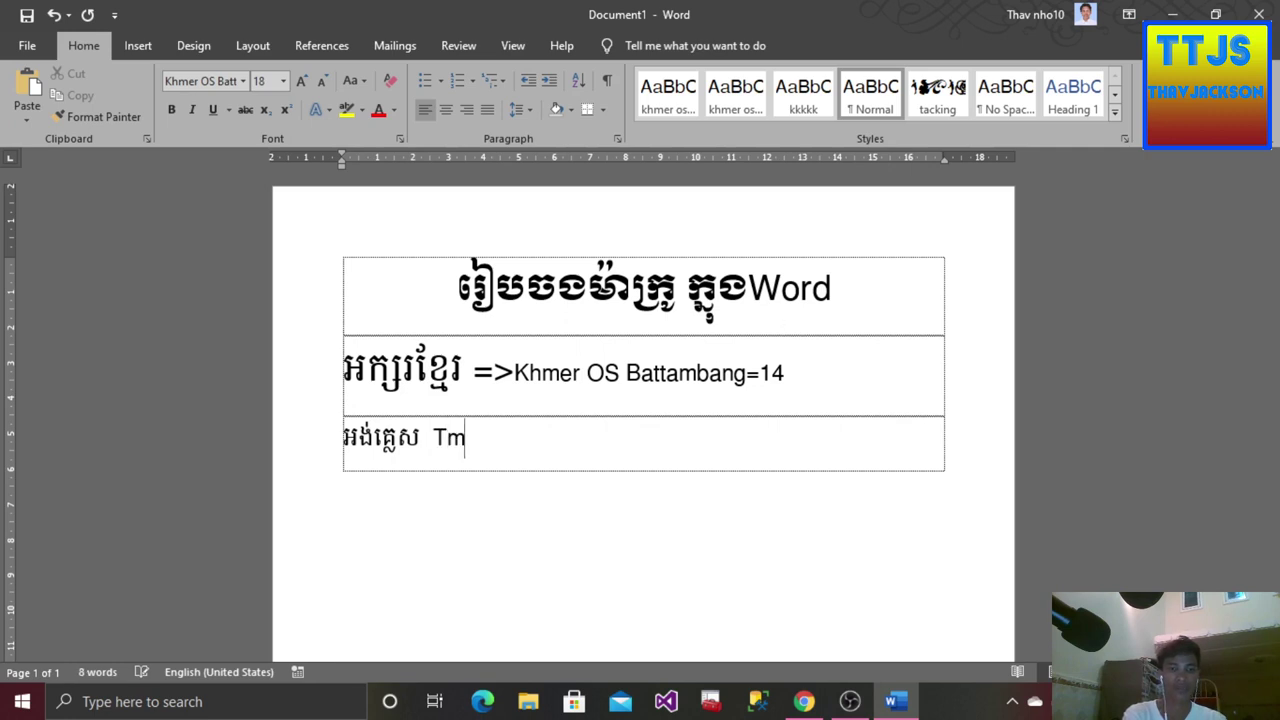
pyautogui.press('BackSpace')
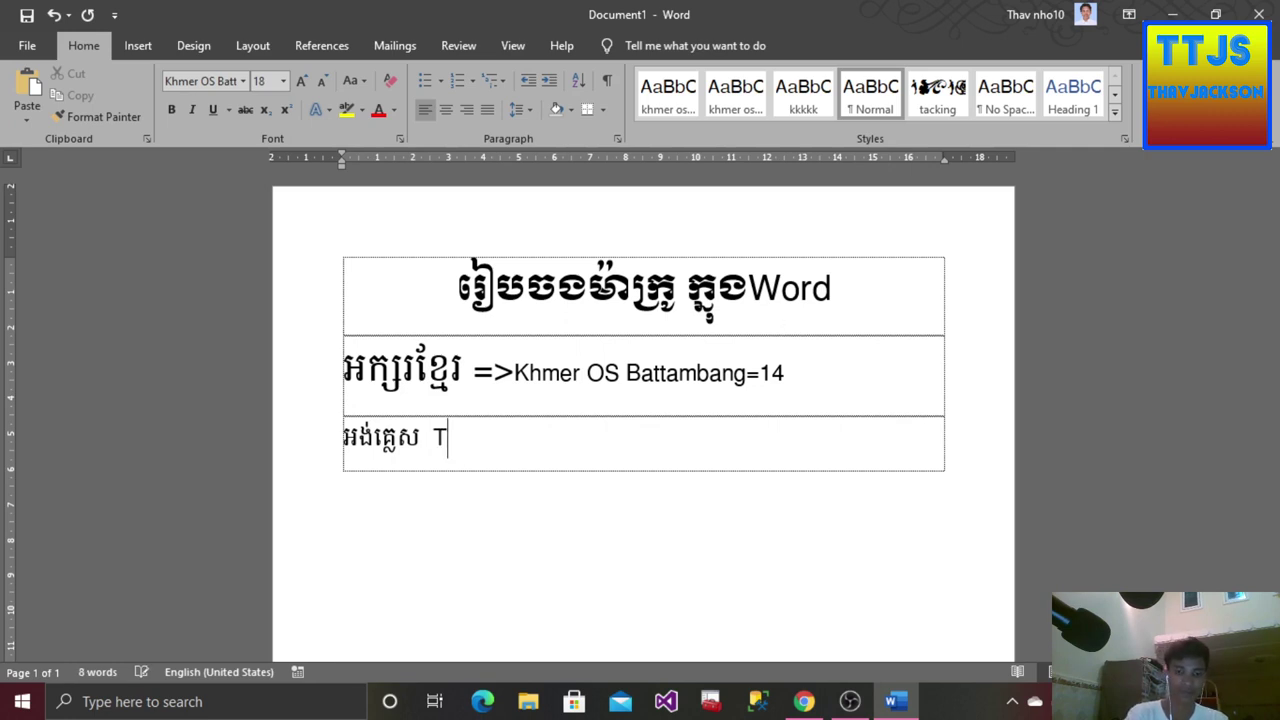
pyautogui.write('imer')
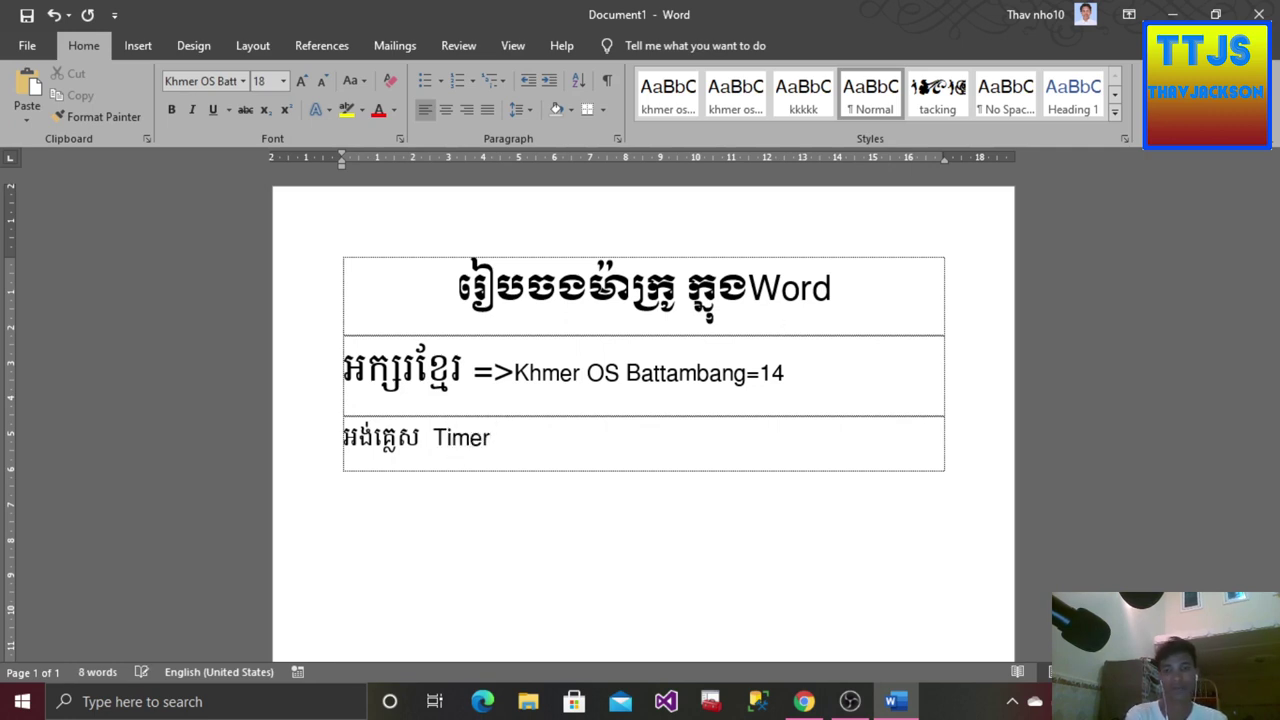
pyautogui.write('w')
pyautogui.press('BackSpace')
pyautogui.press('BackSpace')
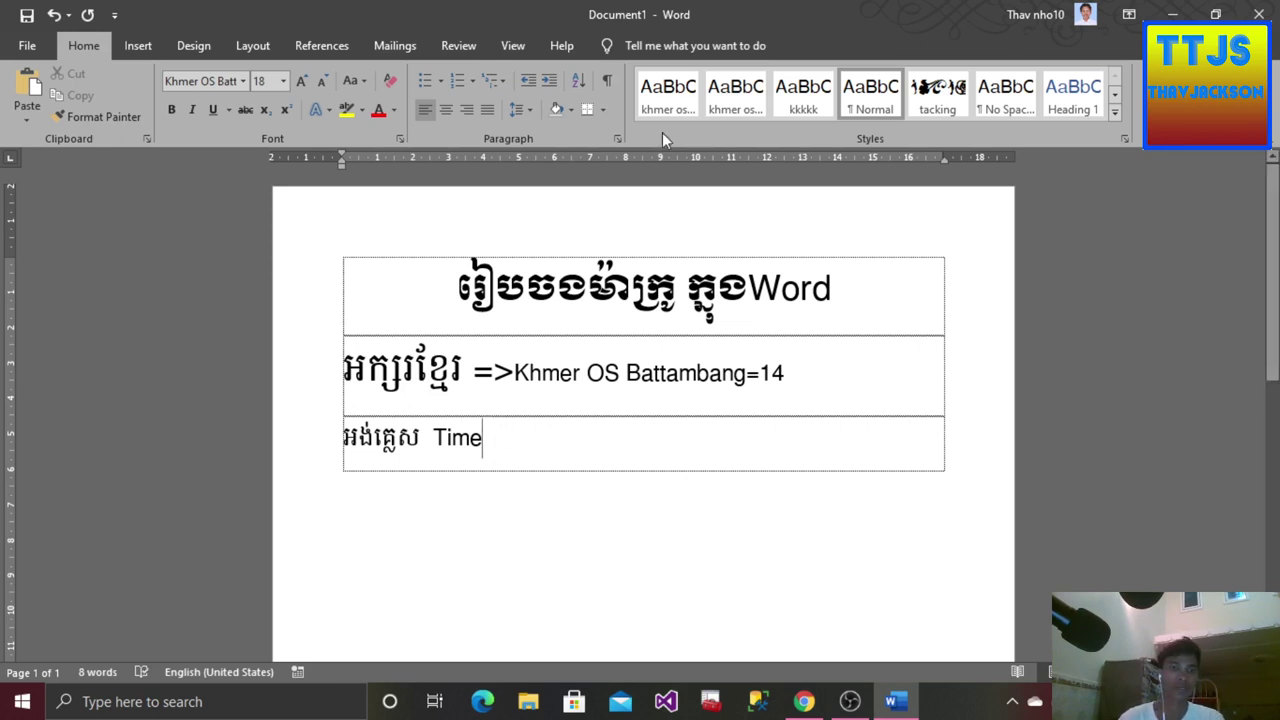
# - Pick Times New Roman in the Font box and paste its full name over 'Time'
pyautogui.click(241, 80)
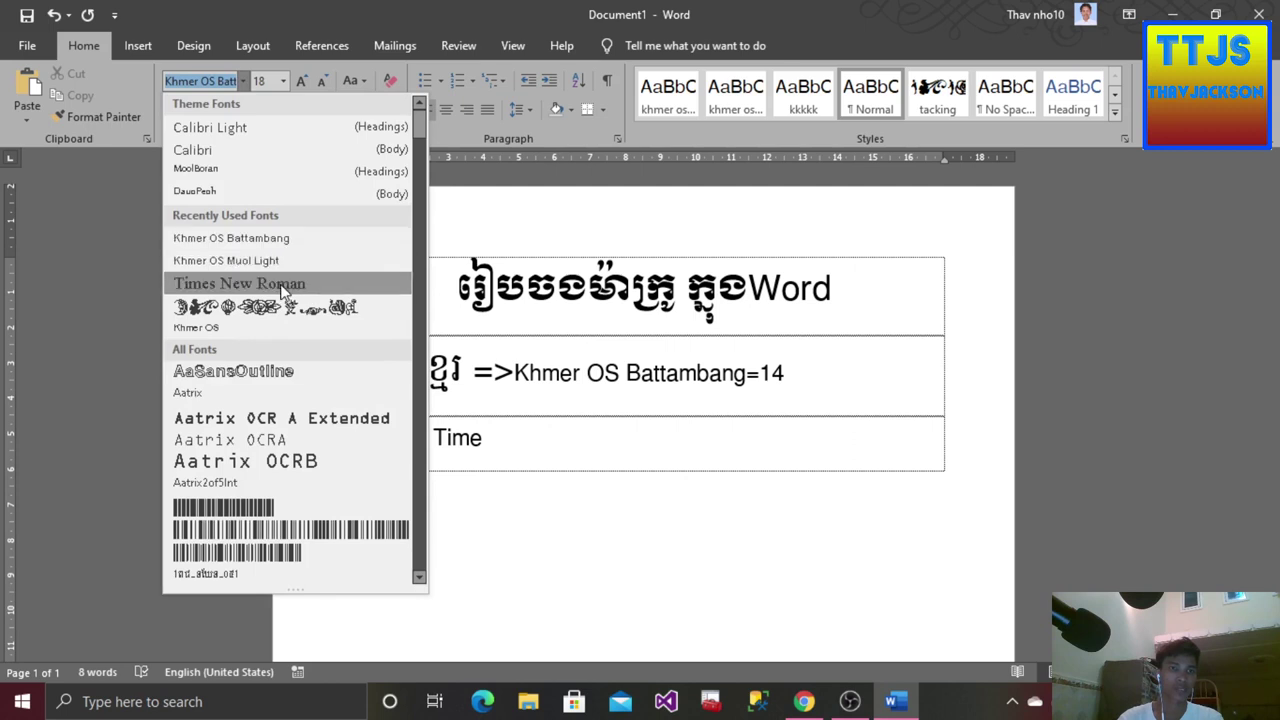
pyautogui.click(240, 284)
pyautogui.click(190, 82)
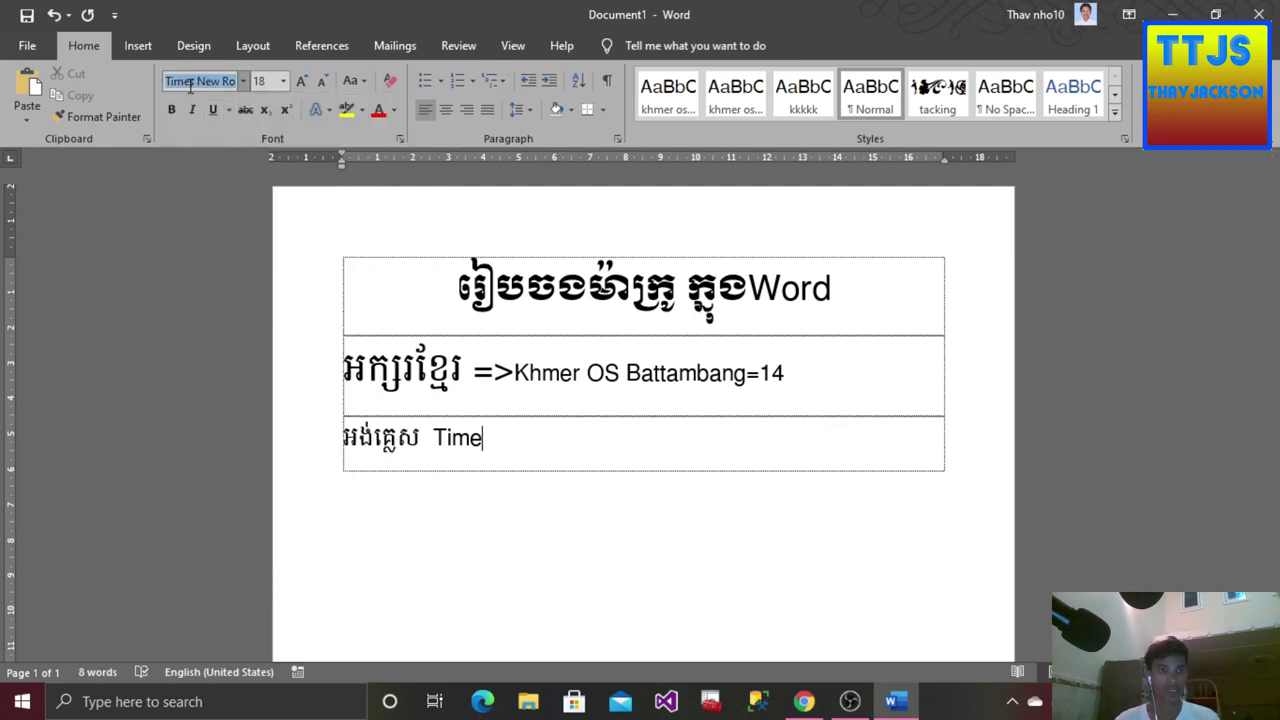
pyautogui.moveTo(510, 448); pyautogui.dragTo(428, 440)
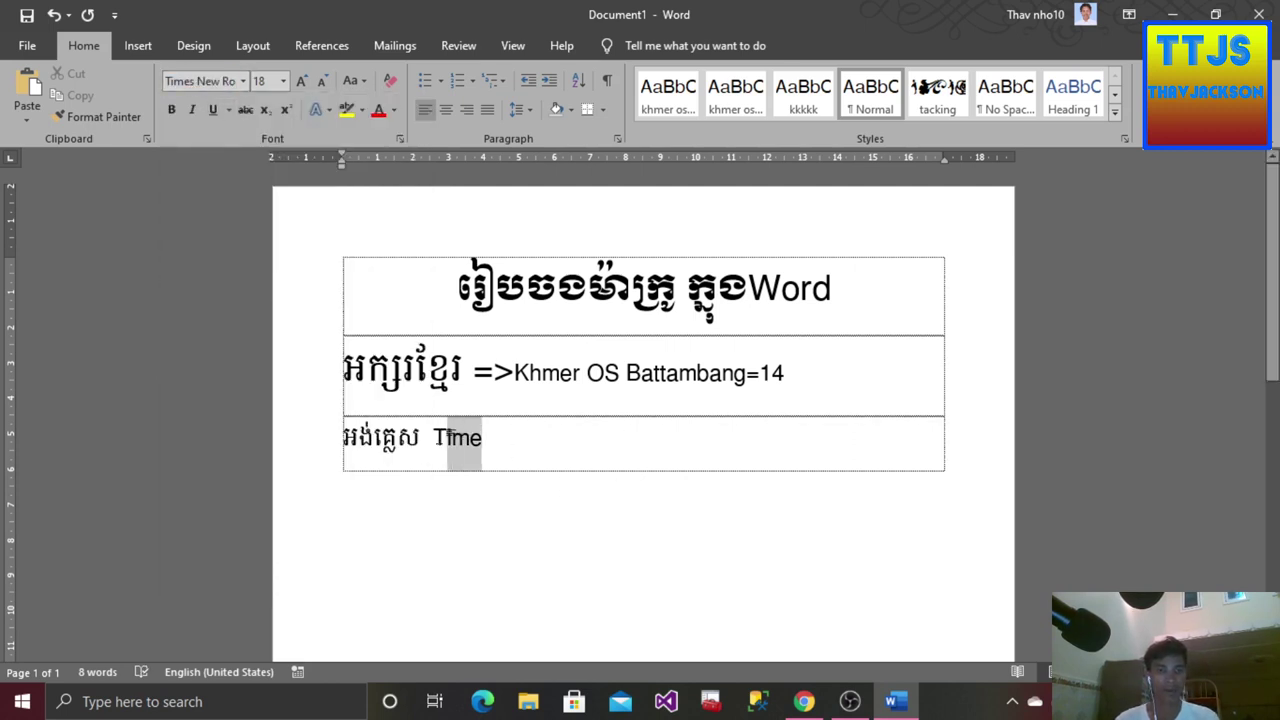
pyautogui.write('Times New Roman')
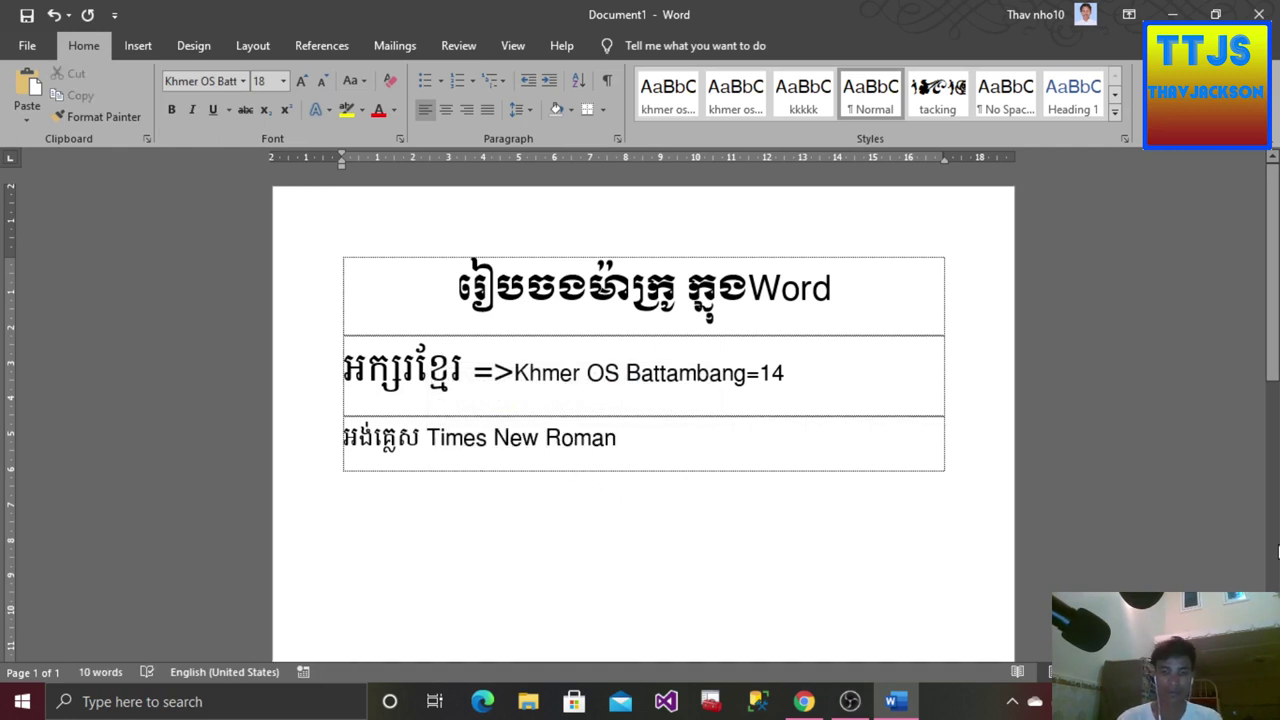
# - Add '=>' and '14' to the row, then add an empty row below
pyautogui.write('=.')
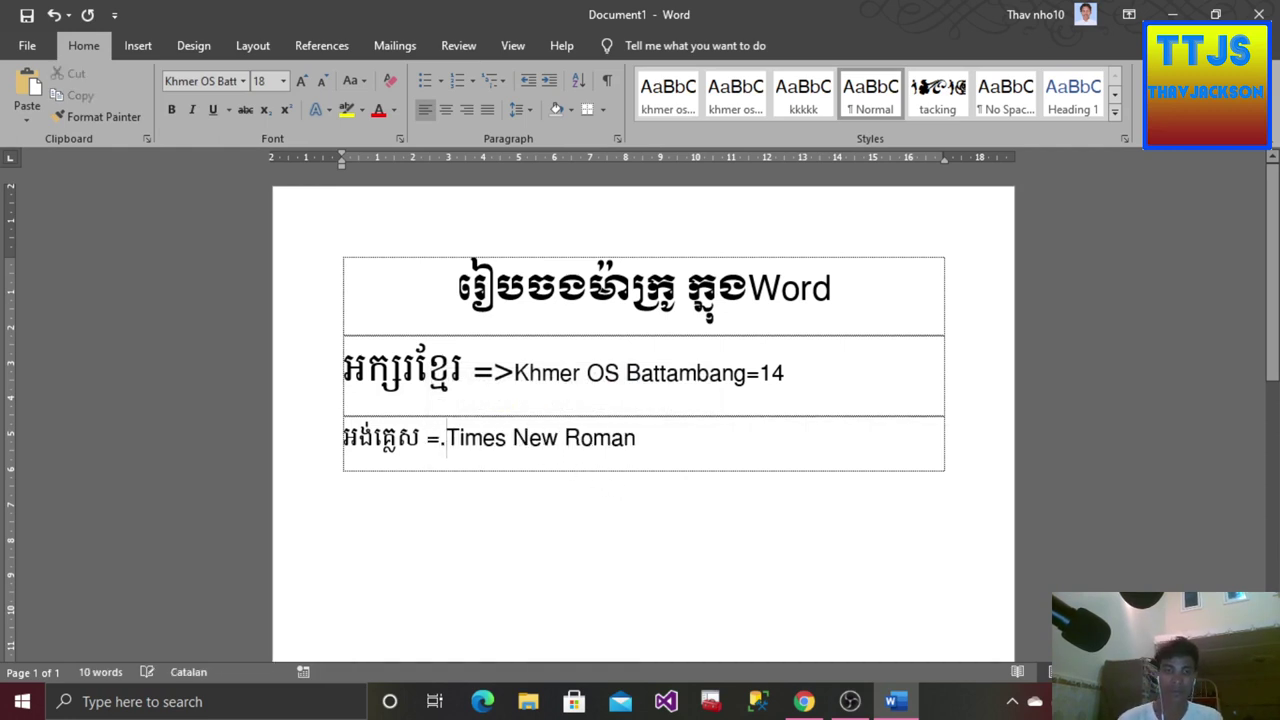
pyautogui.press('BackSpace')
pyautogui.write('.')
pyautogui.press('BackSpace')
pyautogui.write('>')
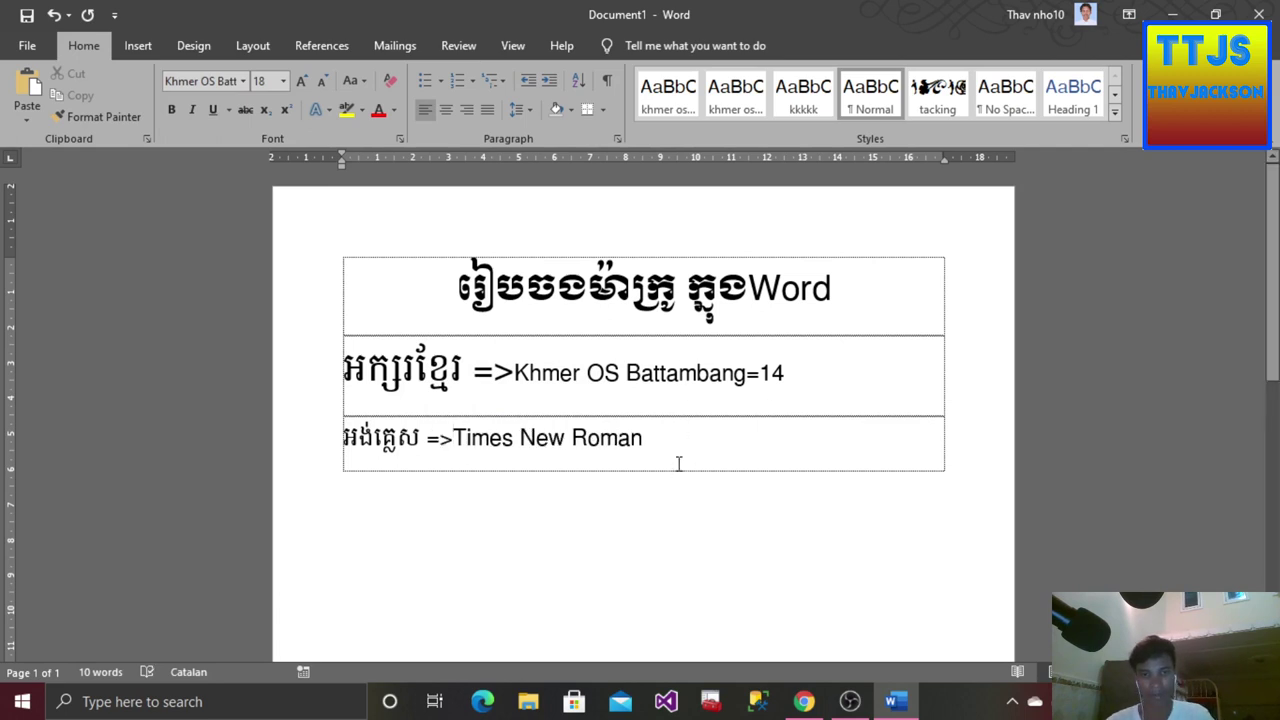
pyautogui.hotkey('alt', 'shift')
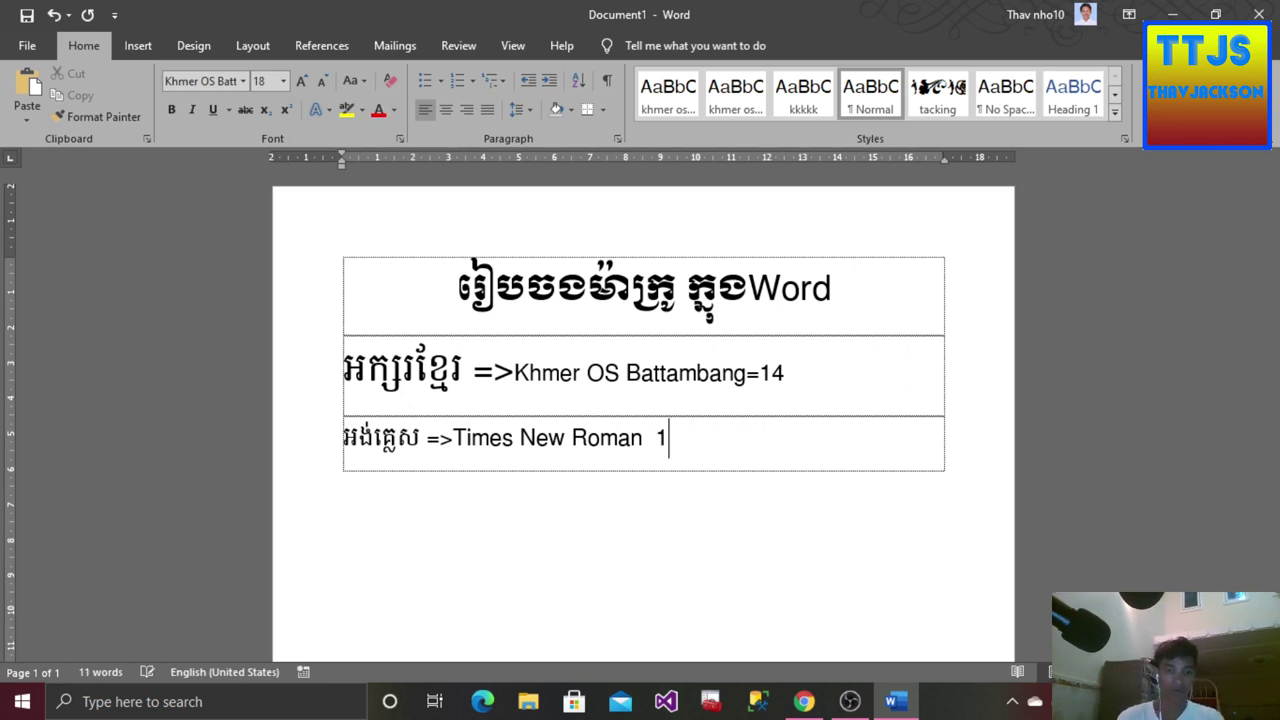
pyautogui.write('4')
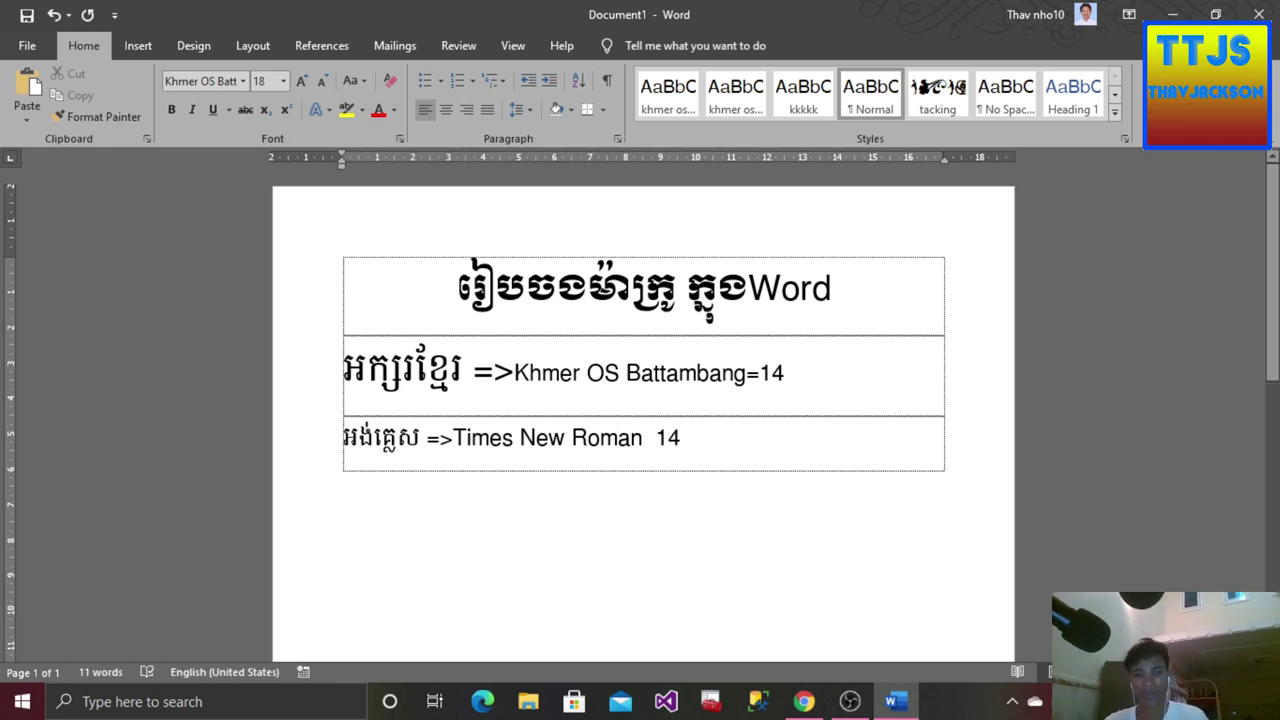
pyautogui.press('Tab')
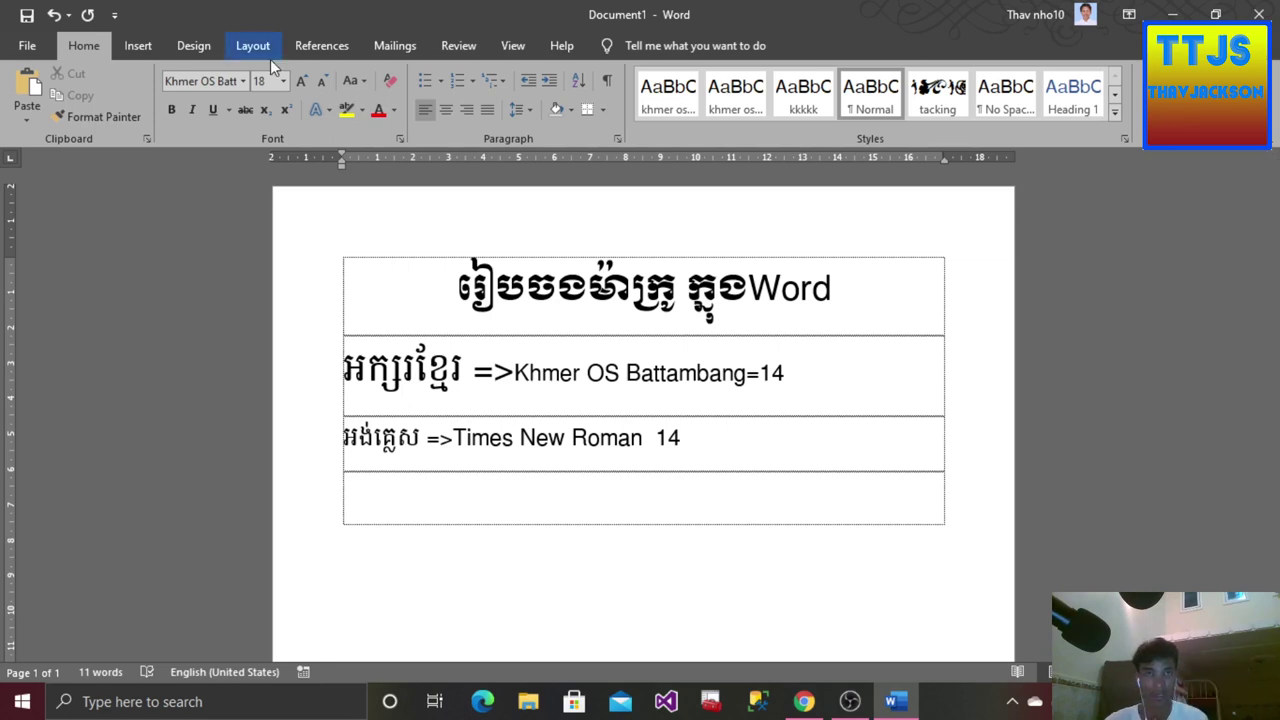
# - Start a new macro recording named KhmerosBattambang, stored in Normal.dotm
pyautogui.click(512, 46)
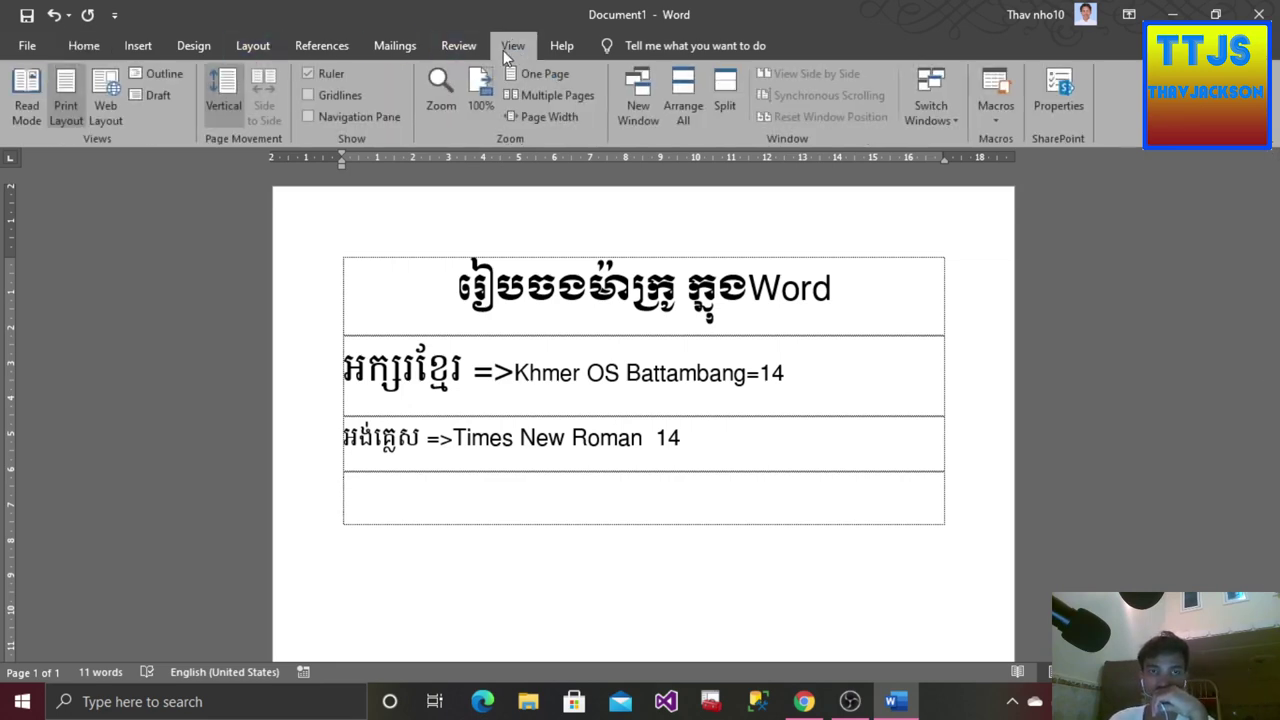
pyautogui.click(986, 117)
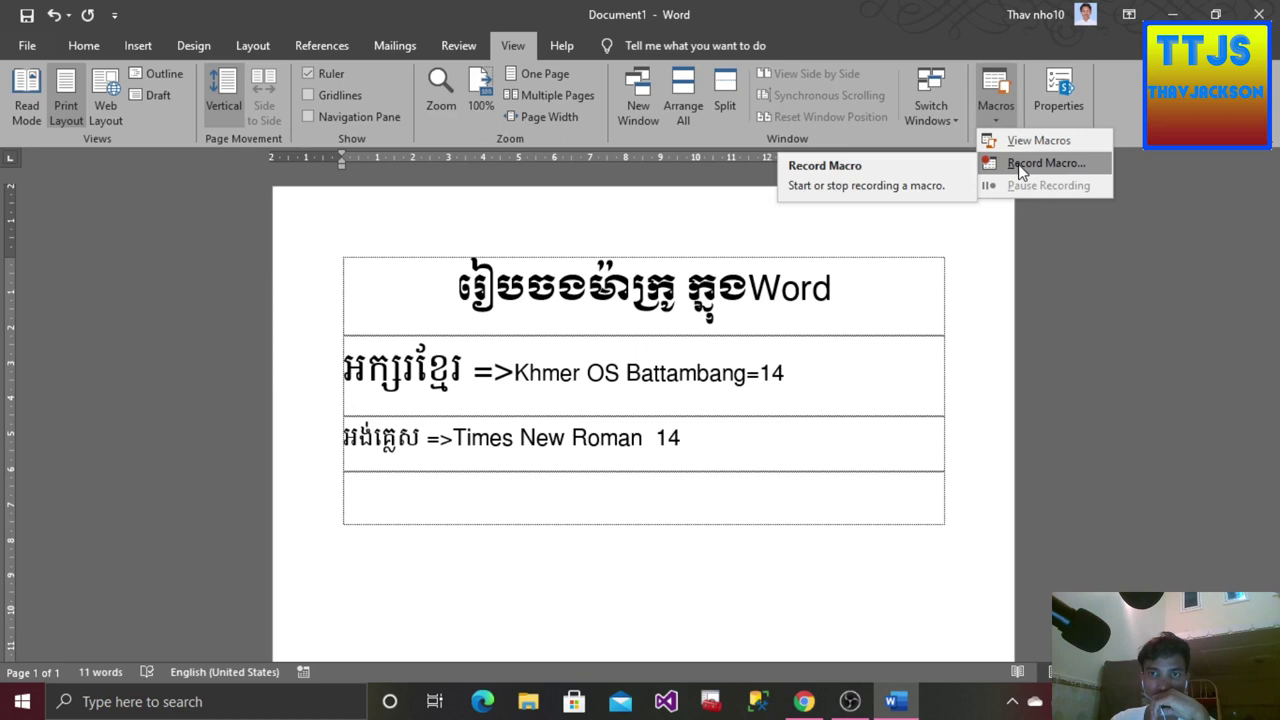
pyautogui.click(1021, 168)
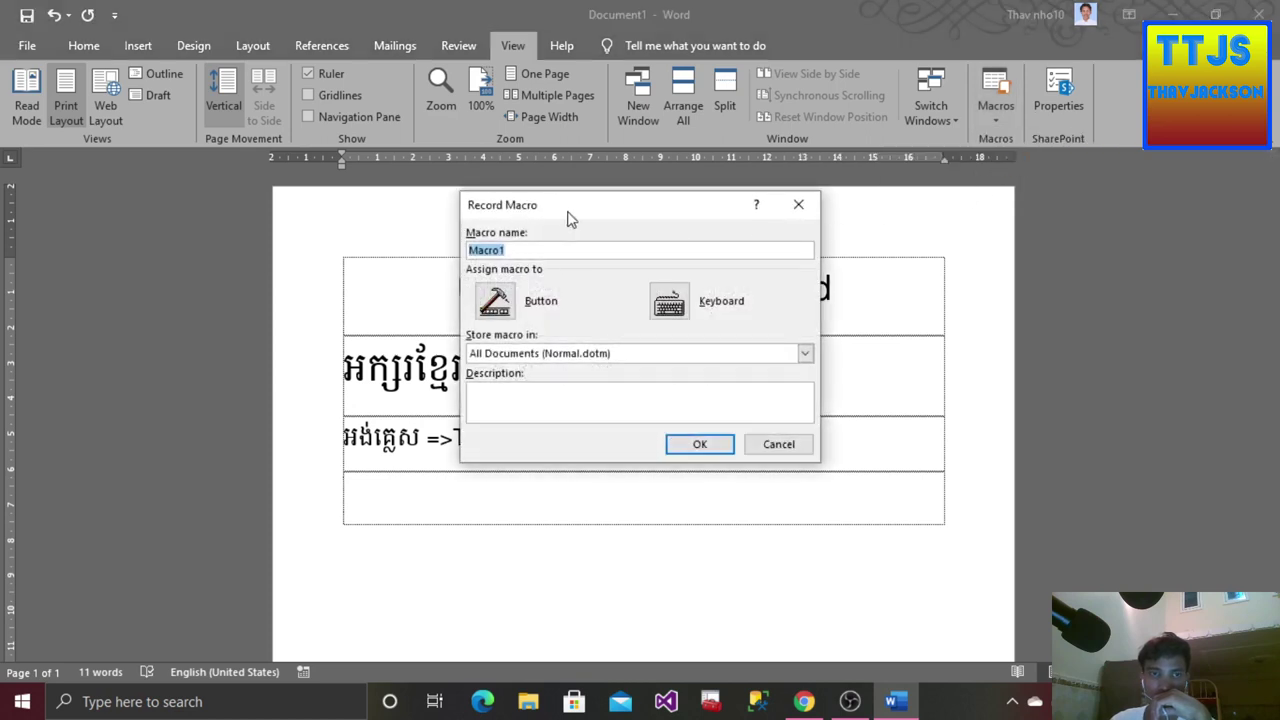
pyautogui.moveTo(545, 210)
pyautogui.mouseDown()
pyautogui.moveTo(884, 301)
pyautogui.moveTo(775, 338)
pyautogui.mouseUp()
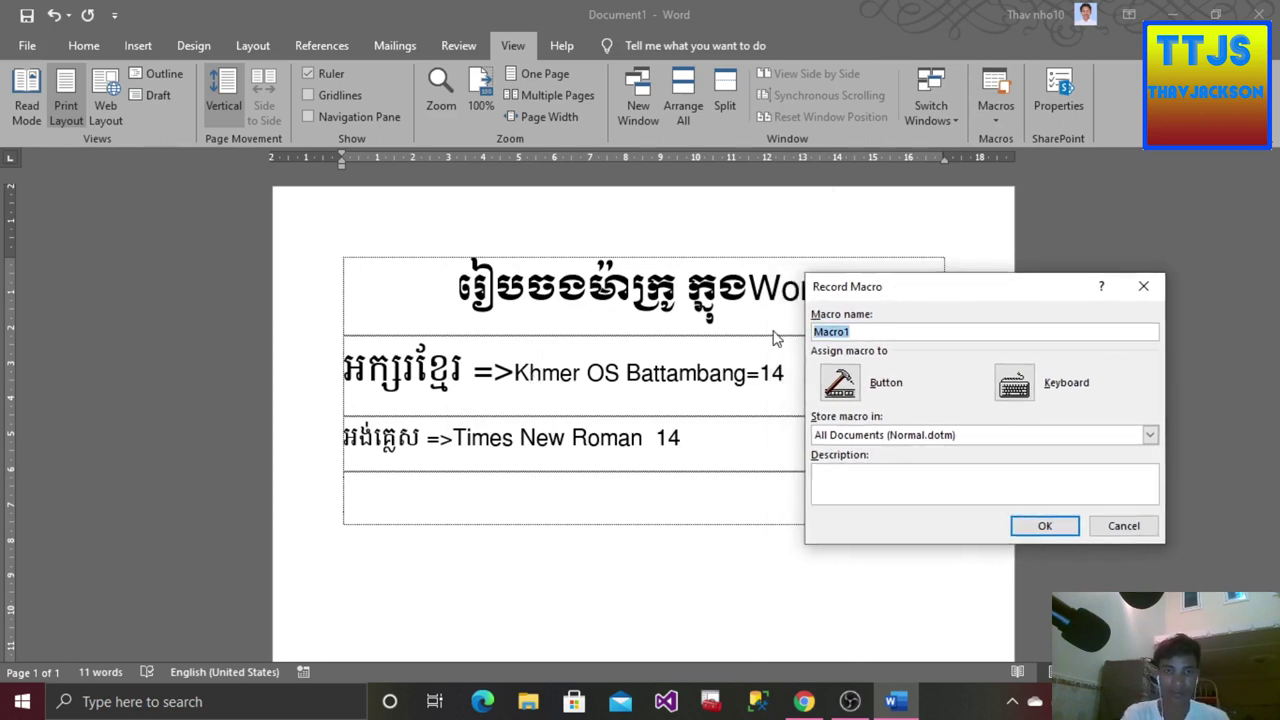
pyautogui.write('KhmerosBattambang')
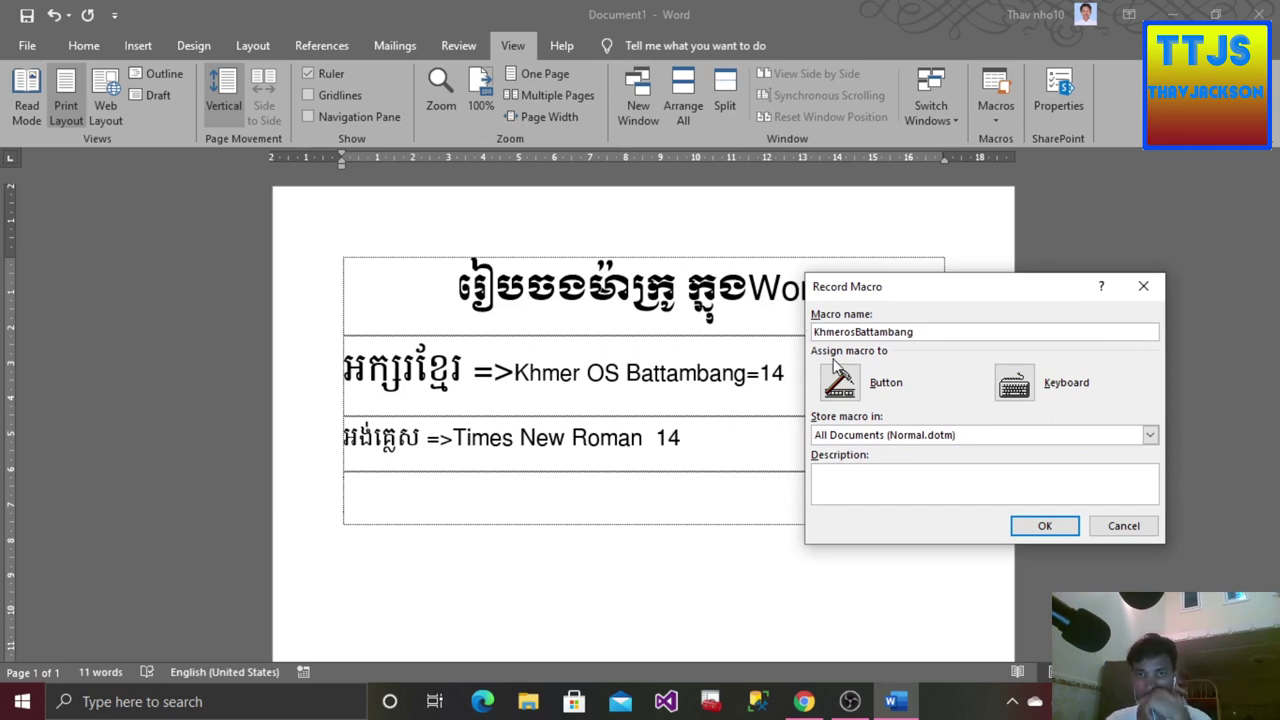
# - Assign Ctrl+1 as the KhmerosBattambang macro's shortcut and begin recording
pyautogui.click(1020, 390)
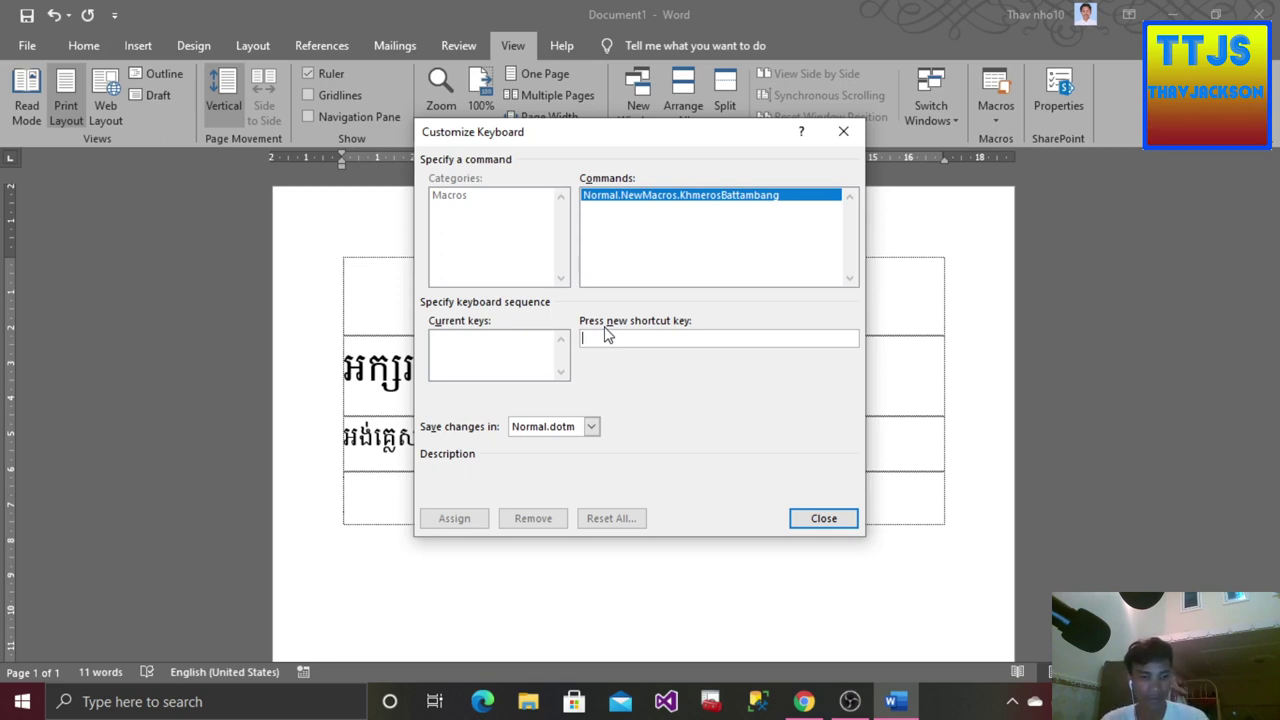
pyautogui.hotkey('ctrl', '1')
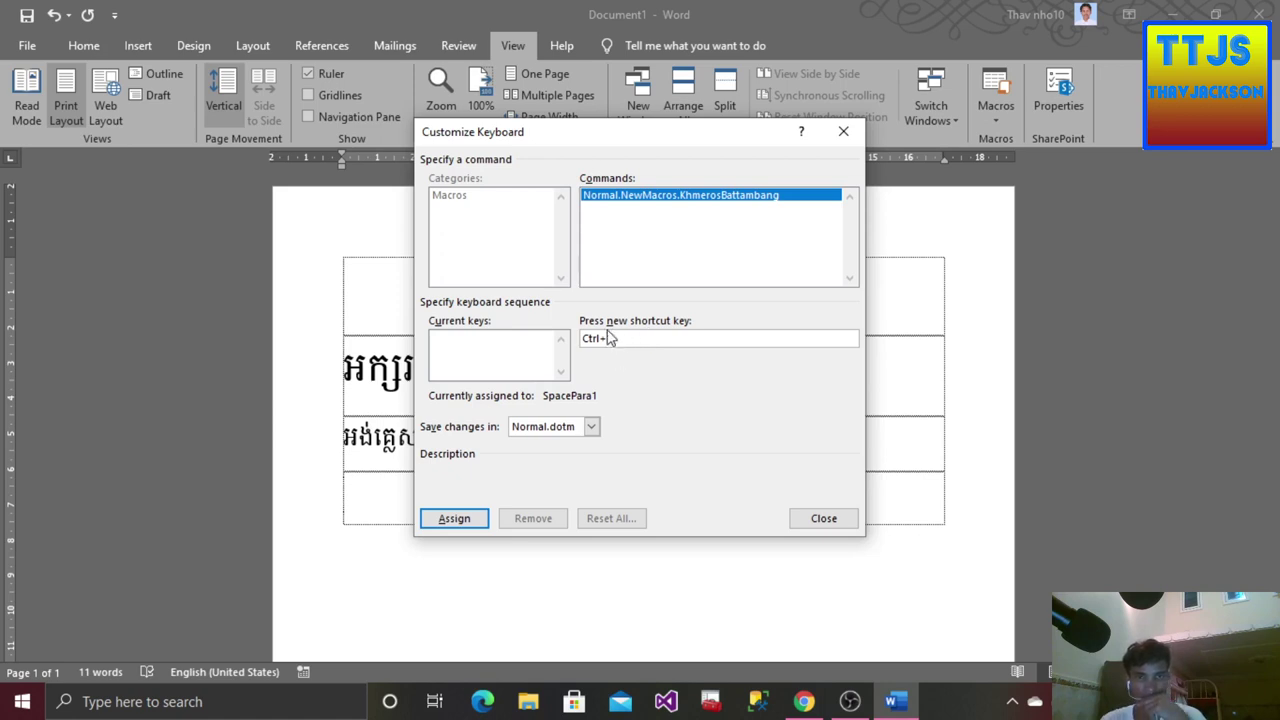
pyautogui.click(451, 521)
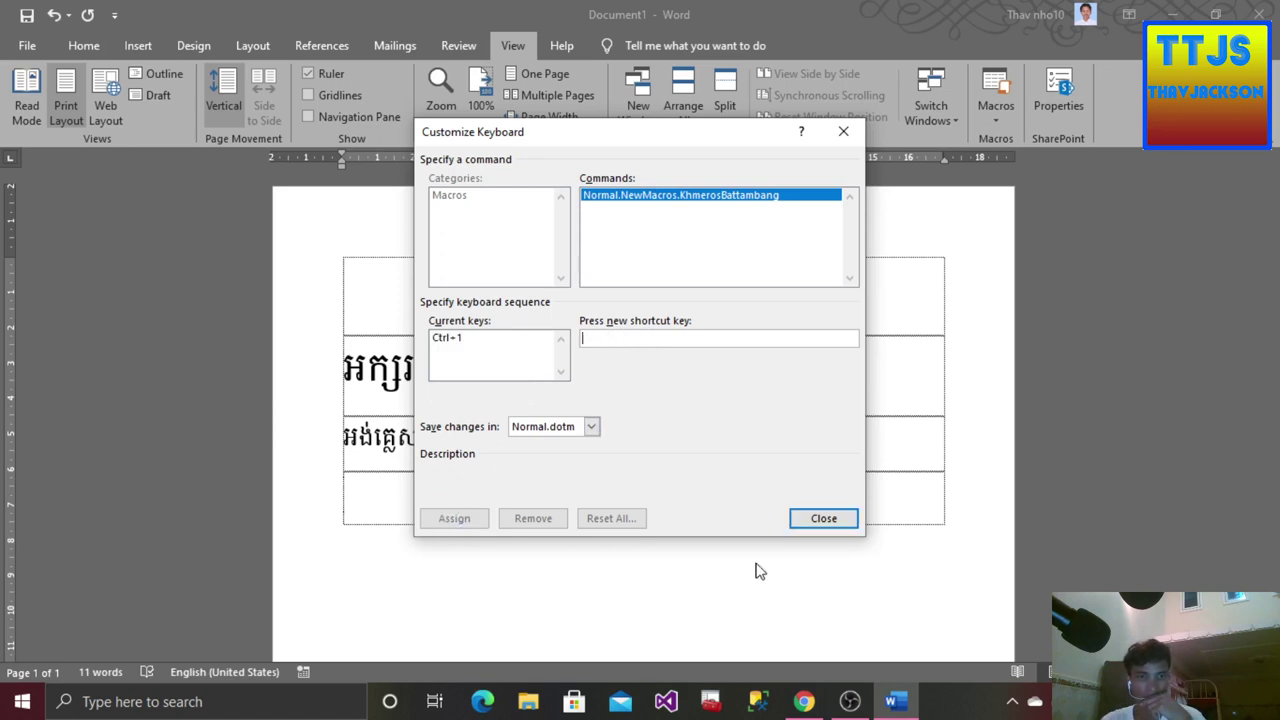
pyautogui.click(826, 519)
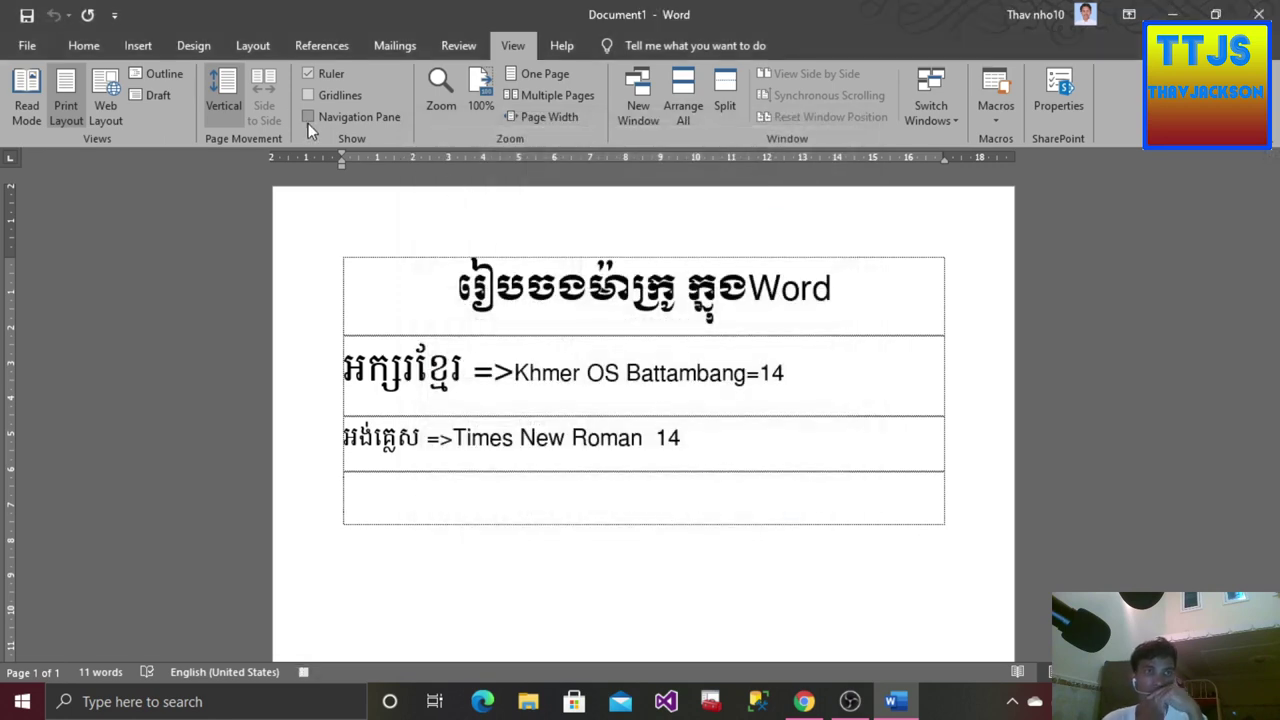
# - Apply Khmer OS Battambang at size 14 through the Font dialog
pyautogui.click(84, 47)
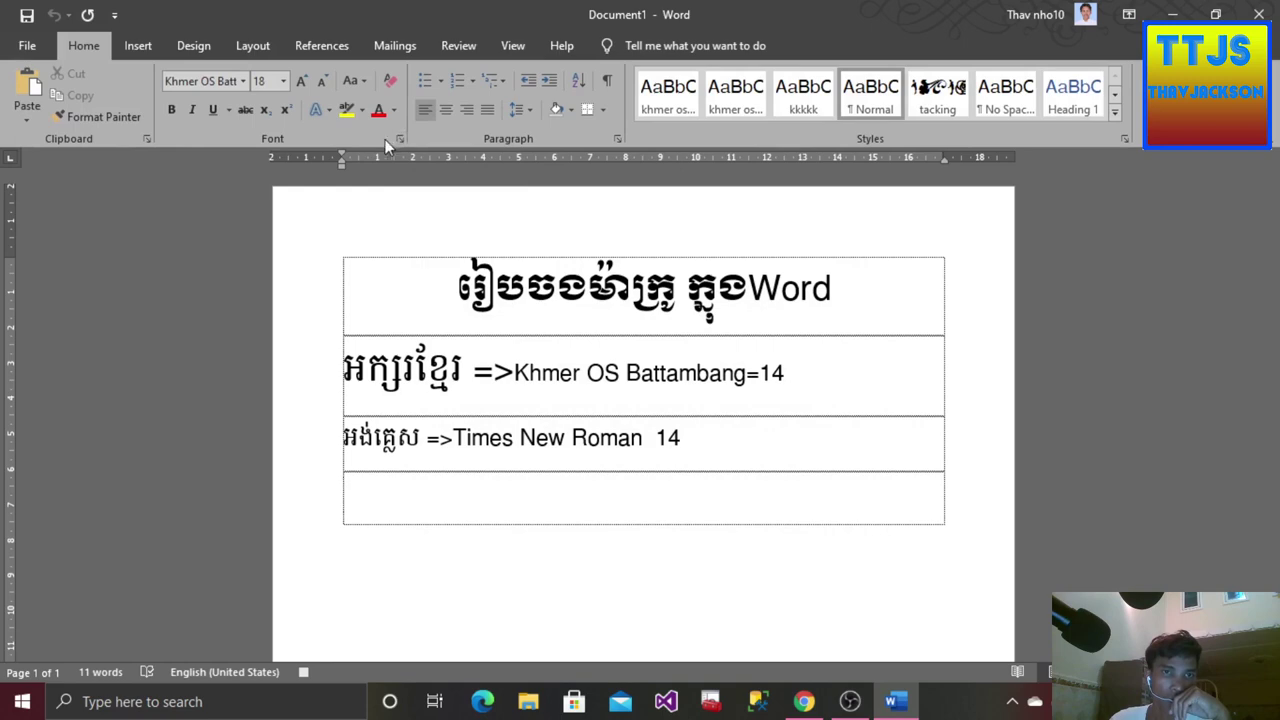
pyautogui.click(400, 139)
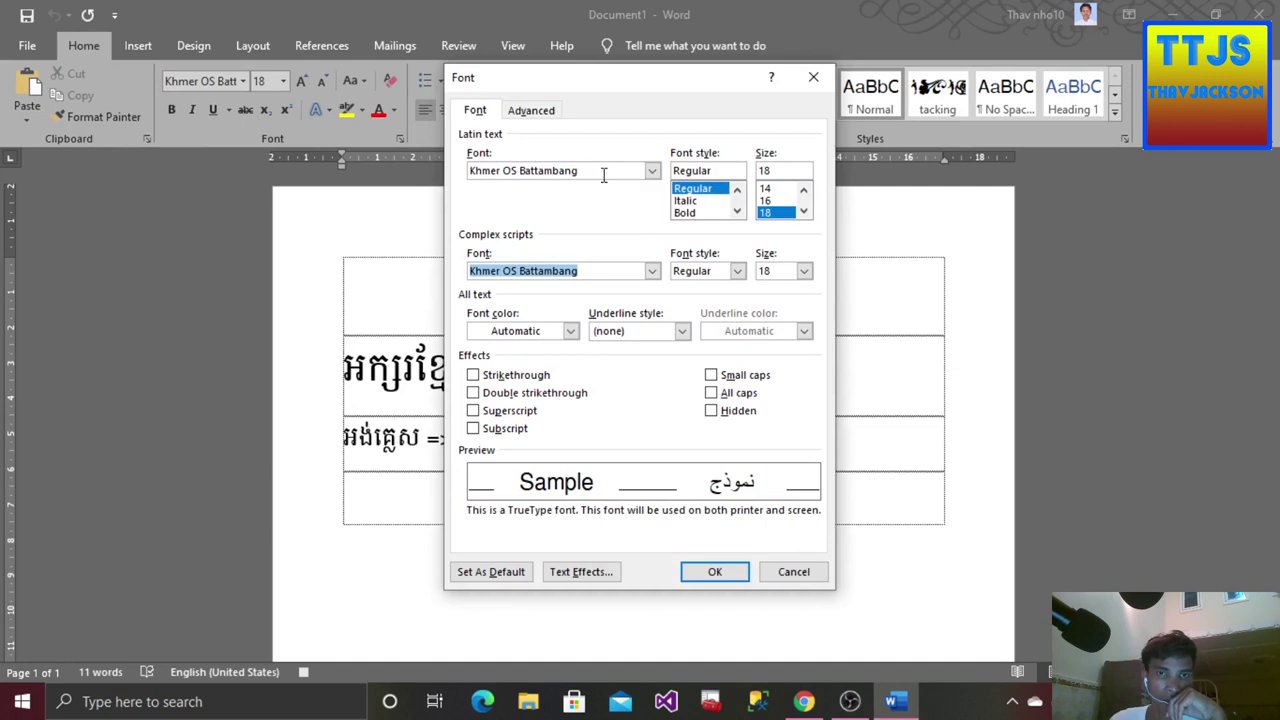
pyautogui.click(652, 172)
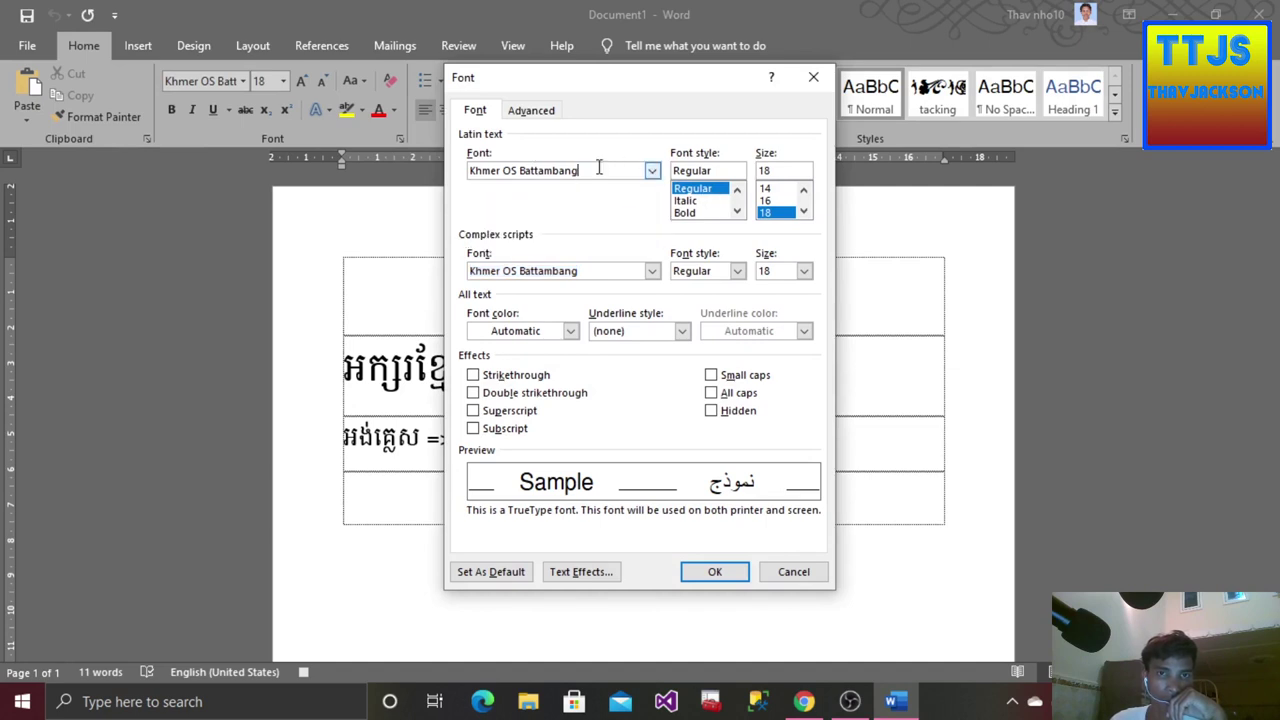
pyautogui.click(766, 190)
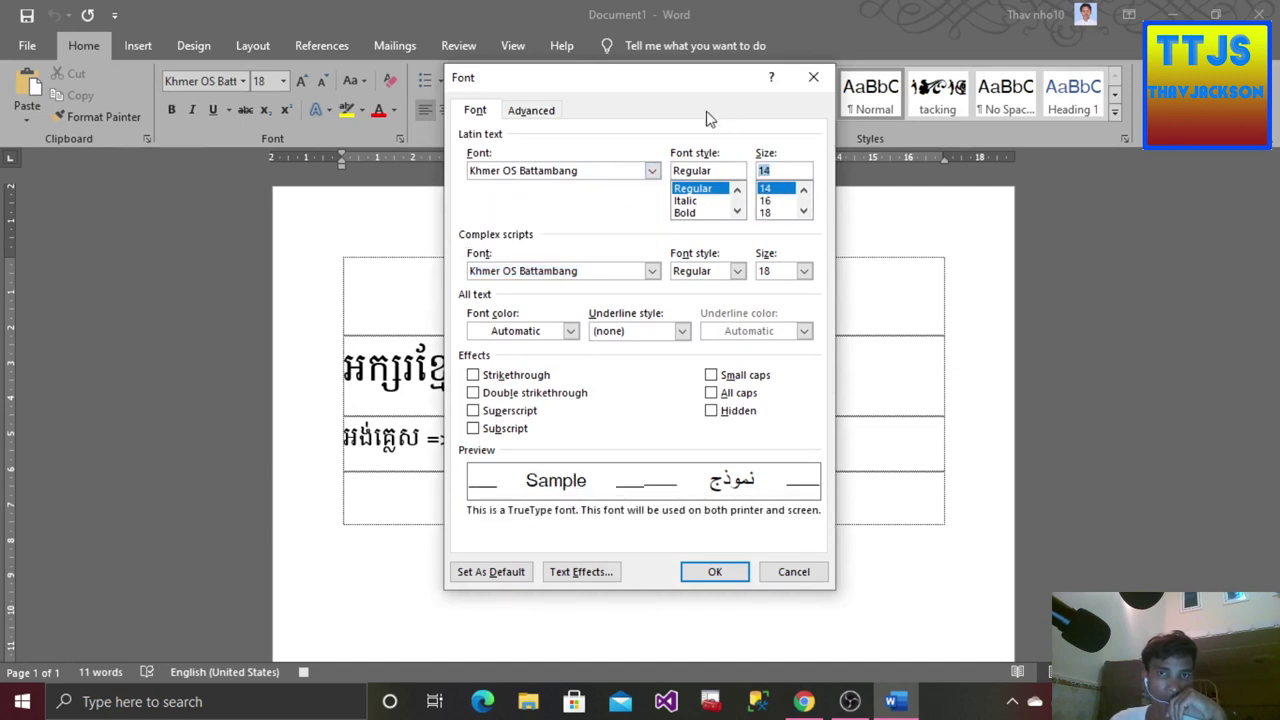
pyautogui.moveTo(686, 96); pyautogui.dragTo(799, 142)
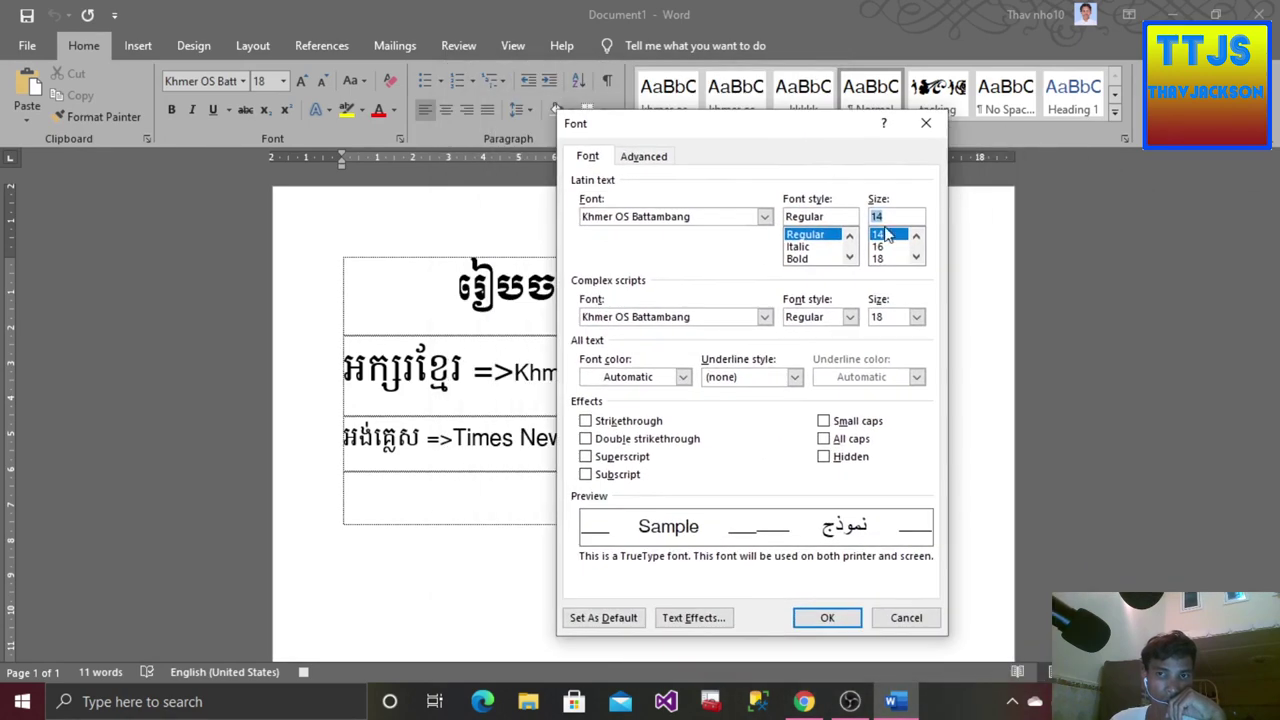
pyautogui.click(828, 618)
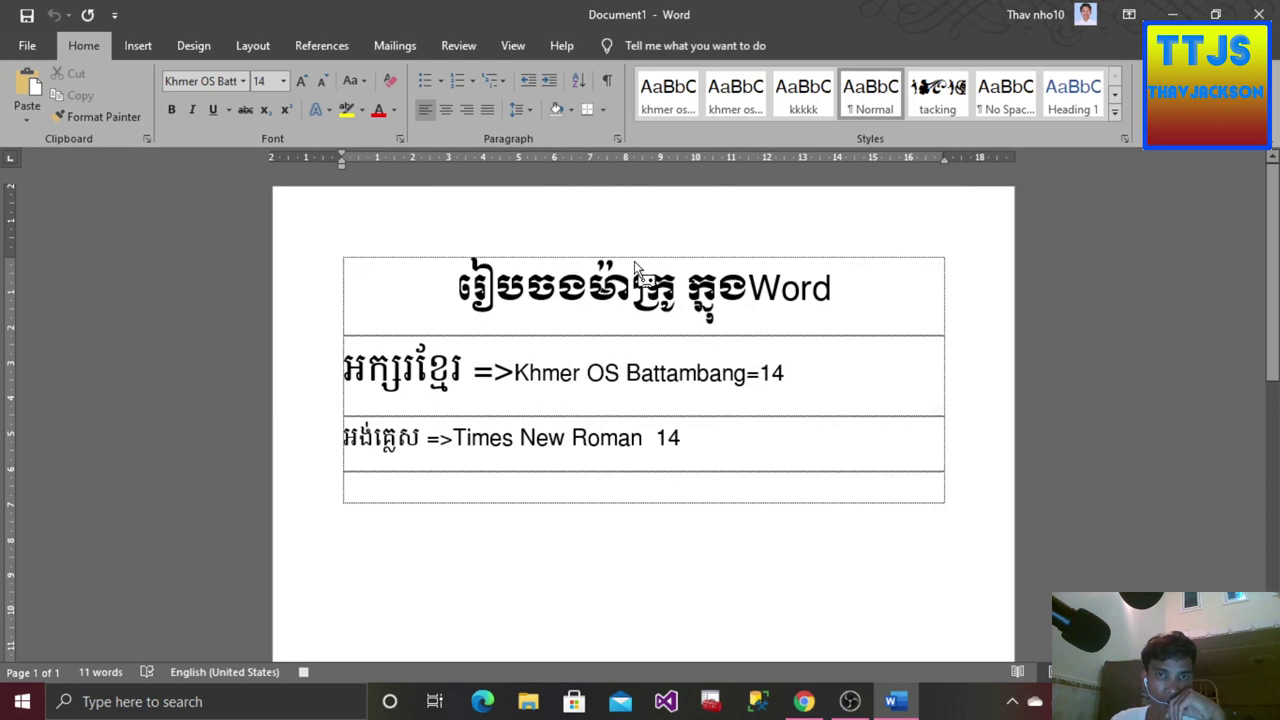
# - Stop recording the KhmerosBattambang macro from View > Macros
pyautogui.click(517, 51)
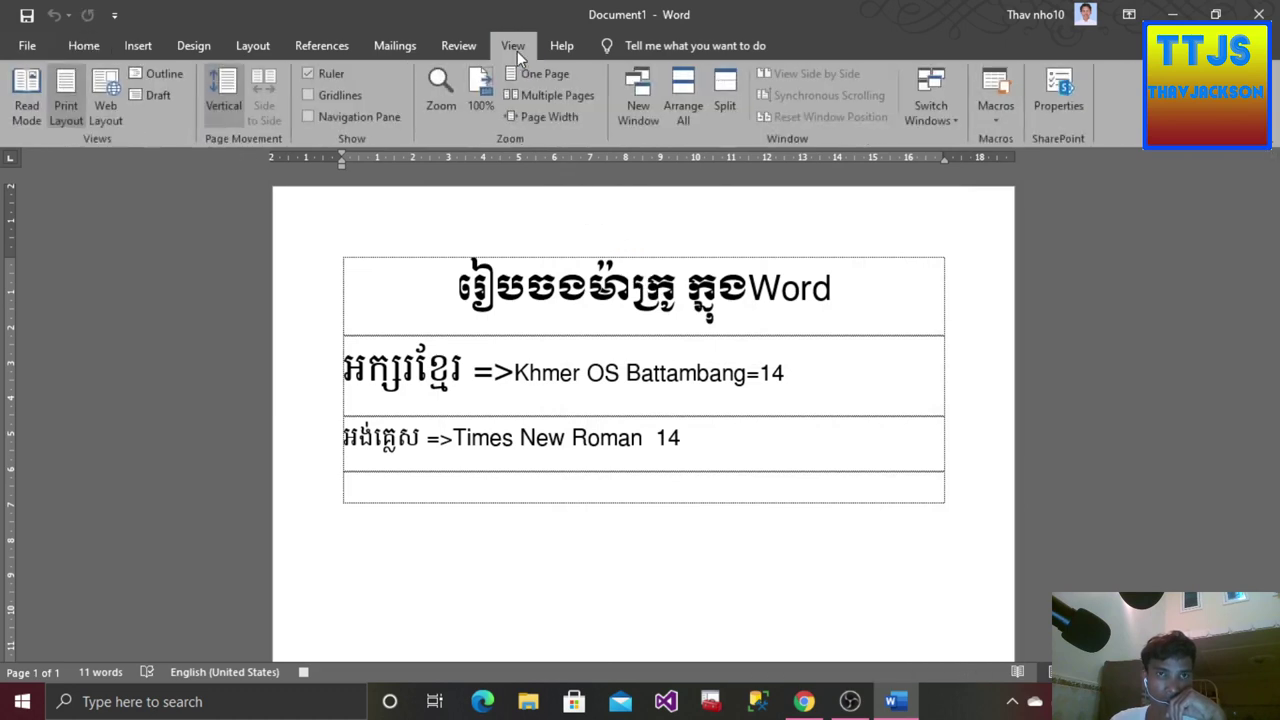
pyautogui.click(995, 123)
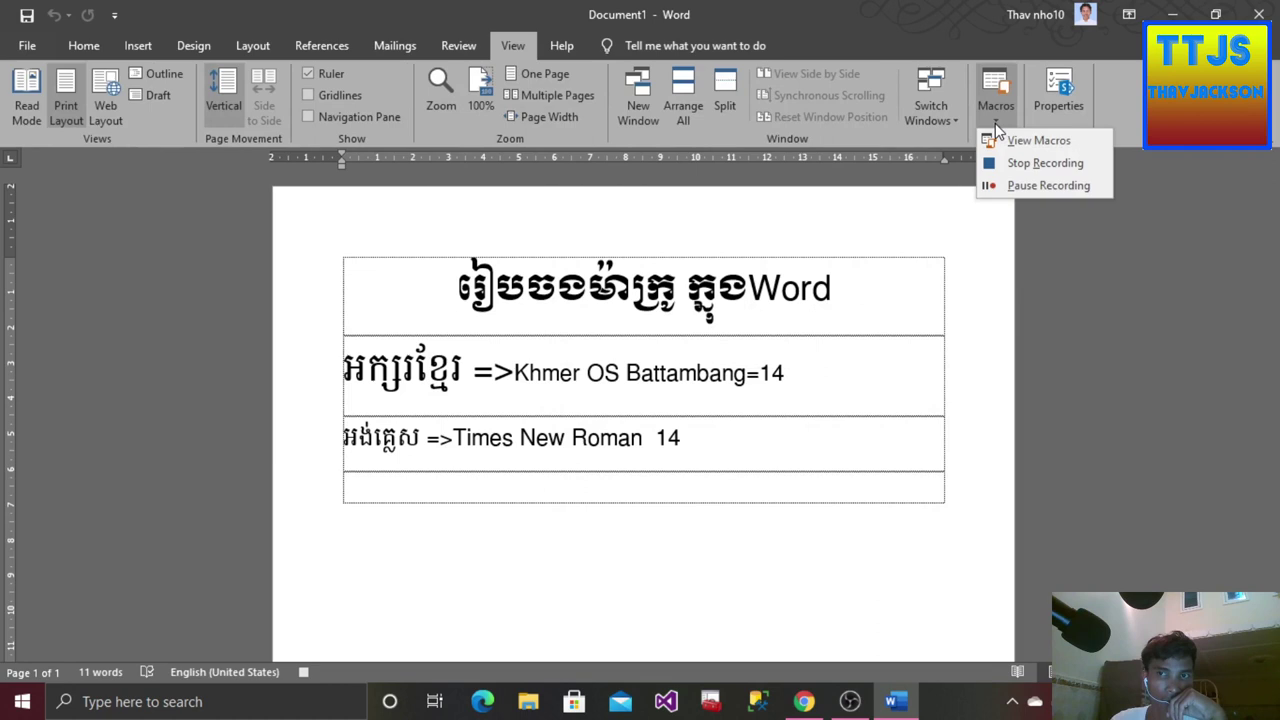
pyautogui.click(1036, 161)
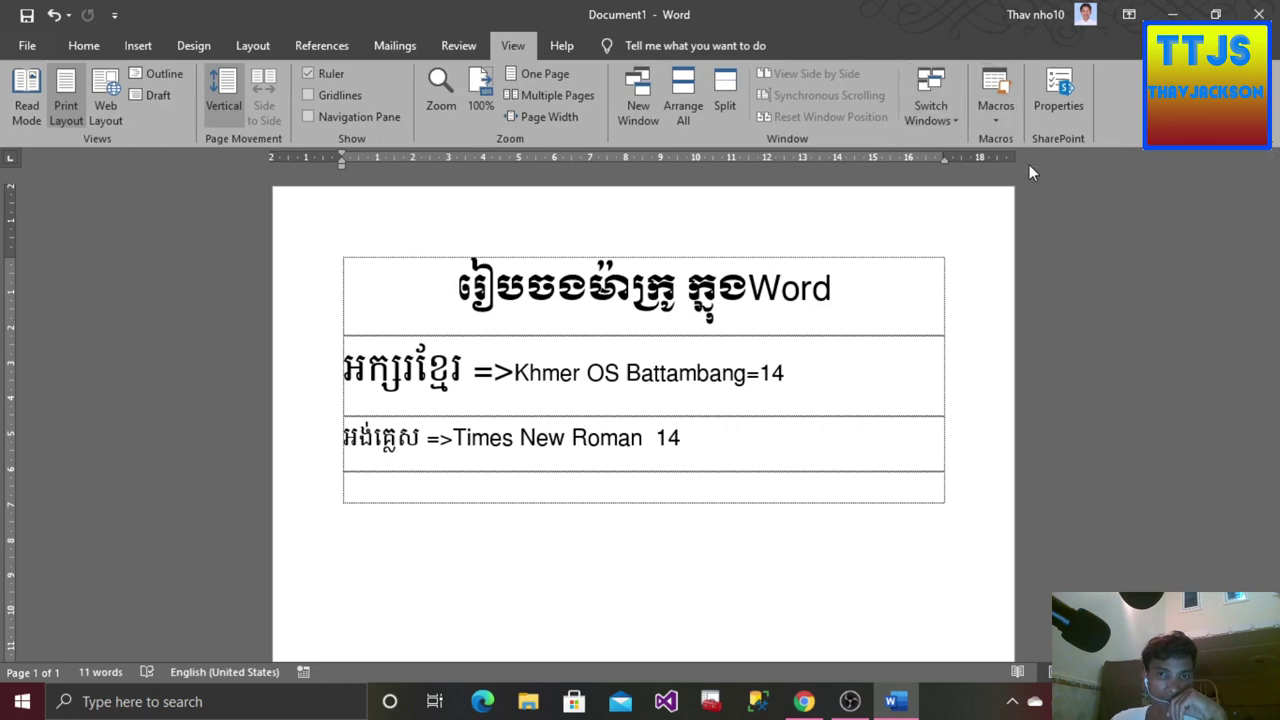
pyautogui.click(987, 115)
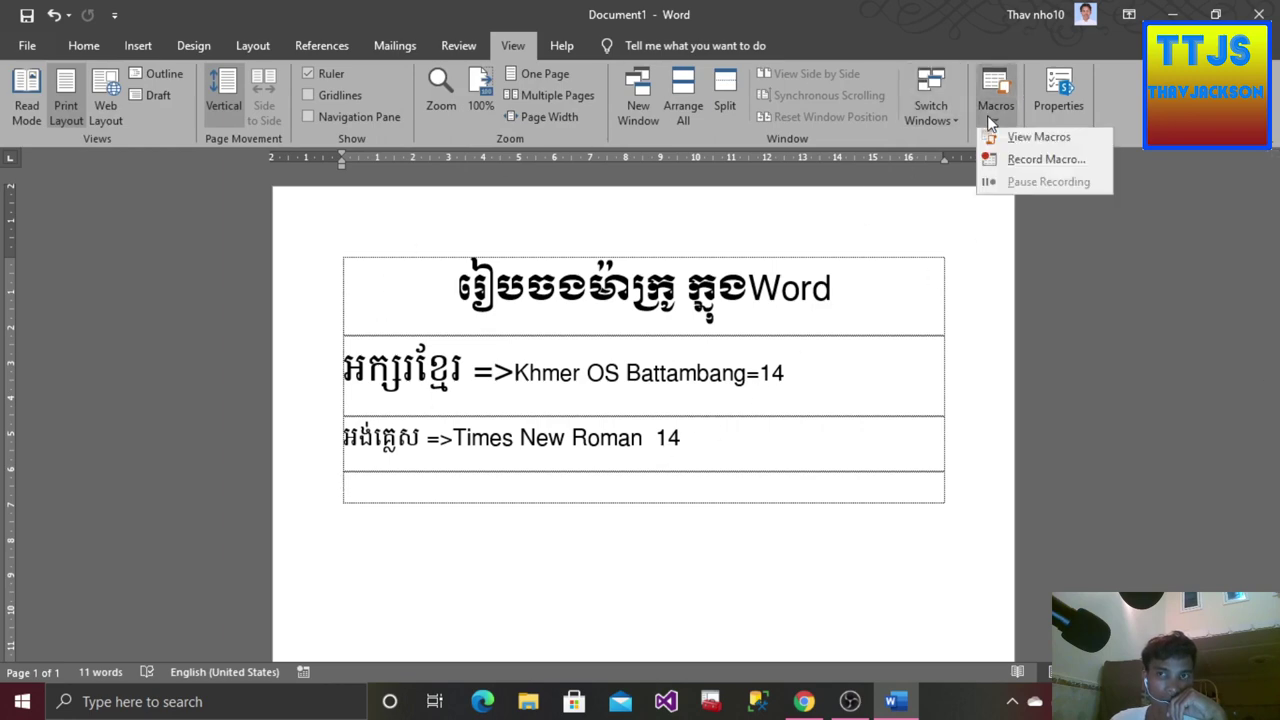
# - Record a new macro named TimesNewRoman with Ctrl+2 as its shortcut
pyautogui.click(1042, 164)
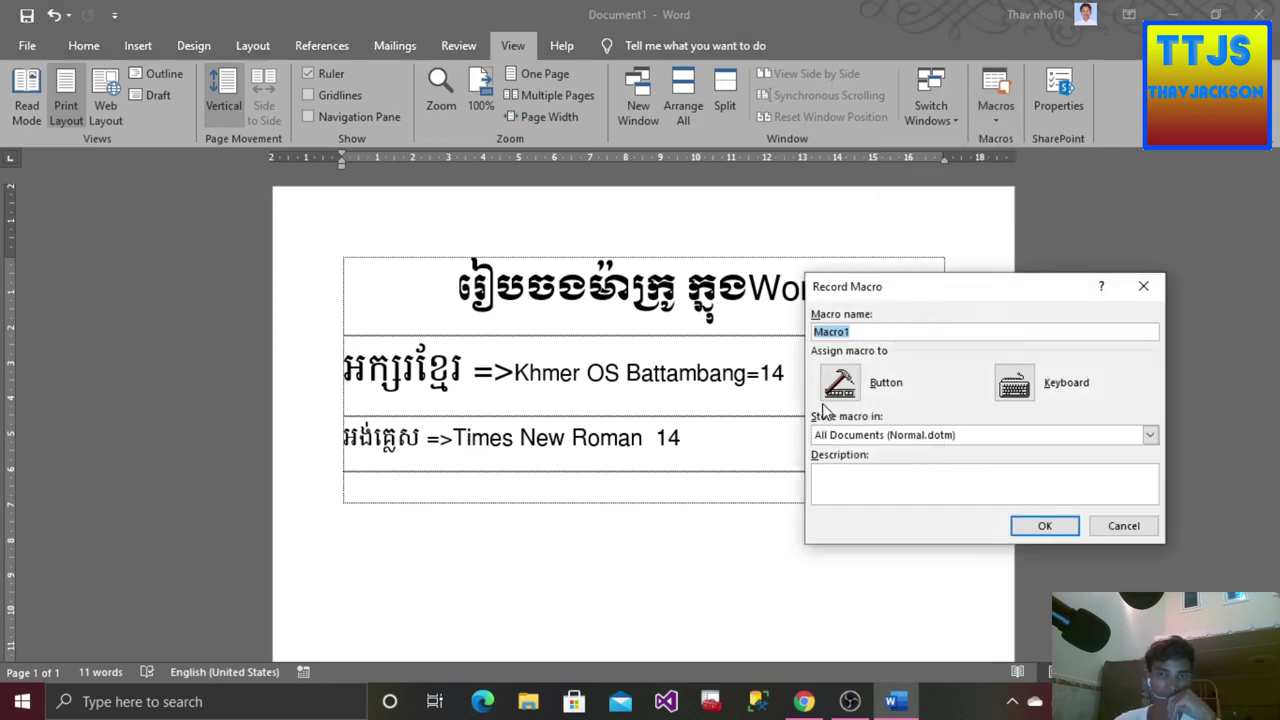
pyautogui.write('T')
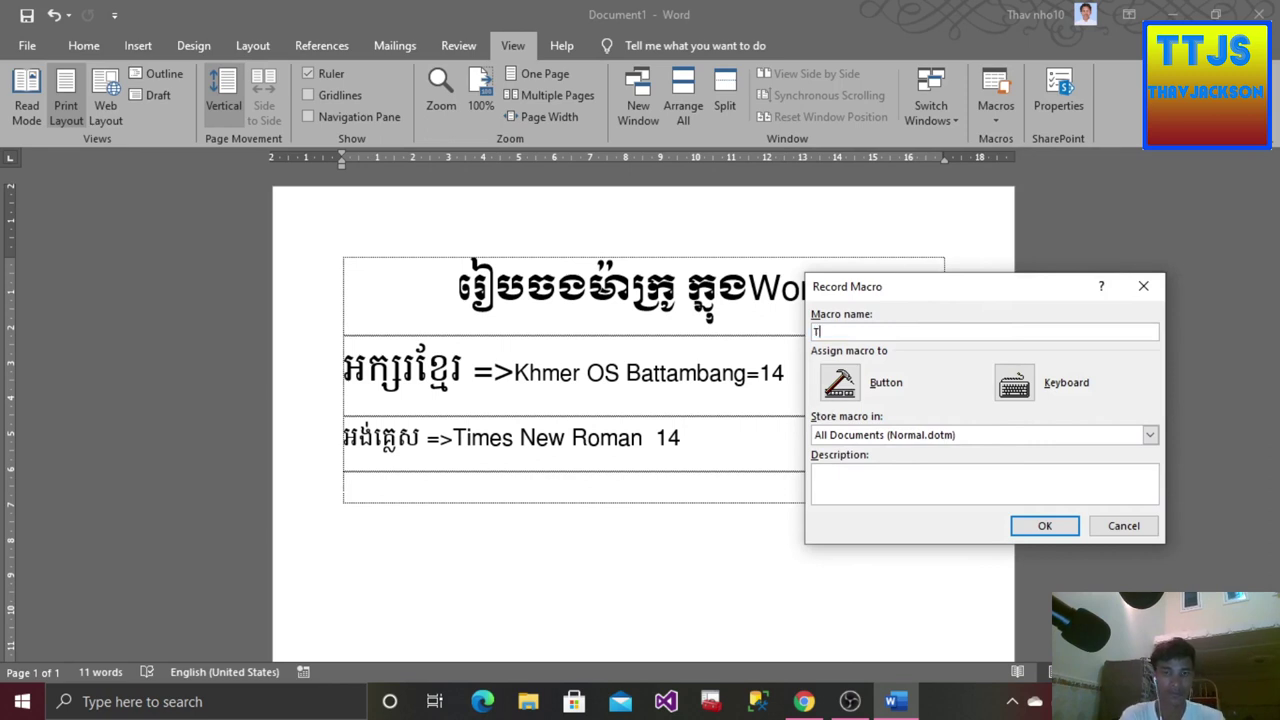
pyautogui.write('imesNewRoman')
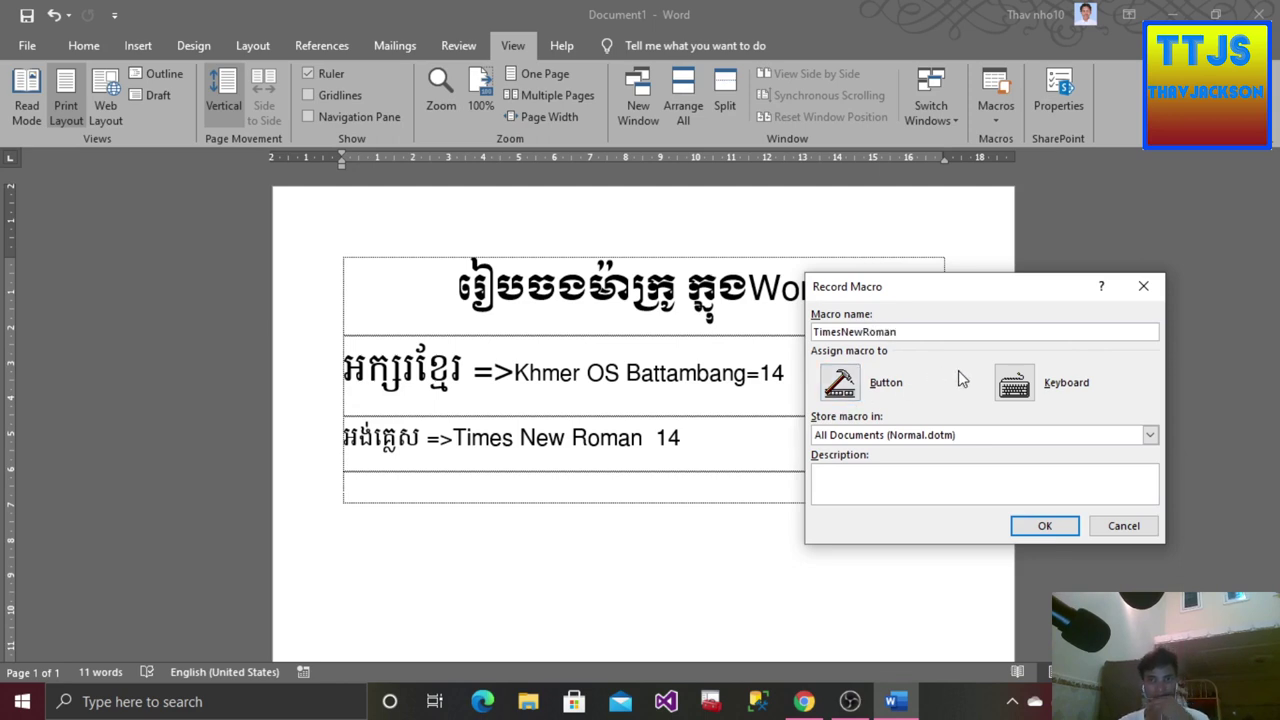
pyautogui.click(1030, 398)
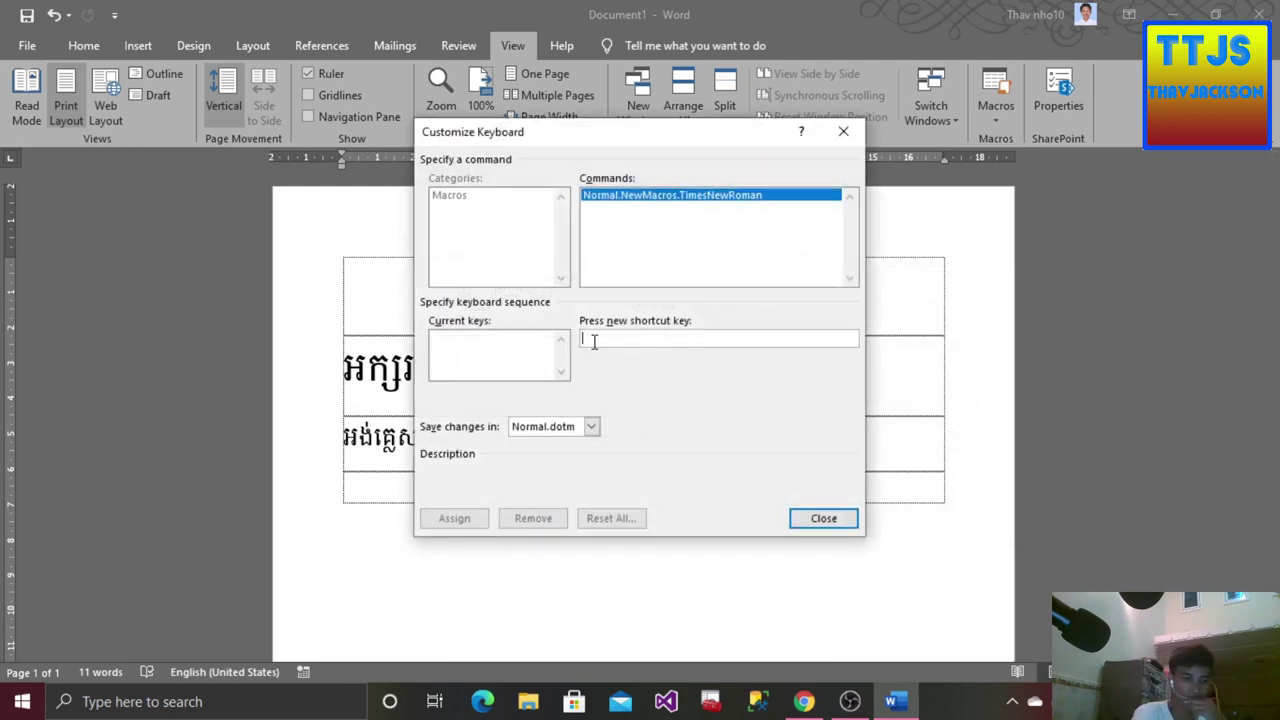
pyautogui.hotkey('ctrl', '2')
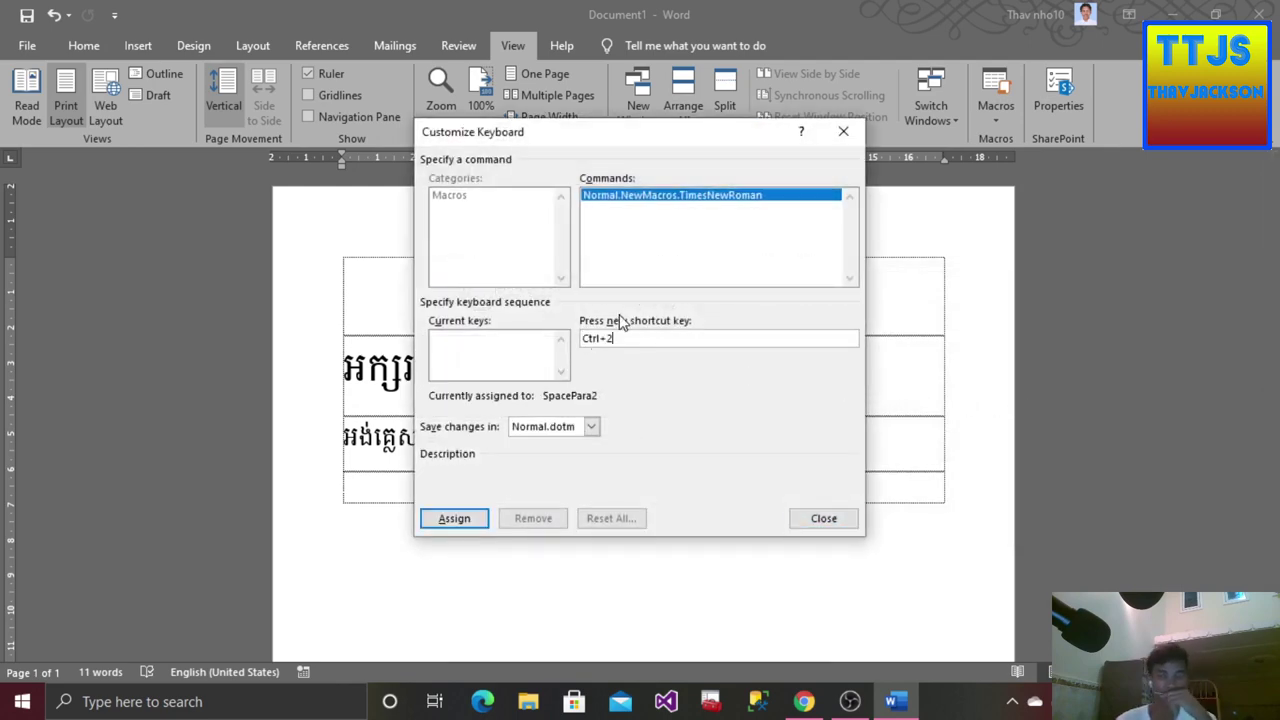
pyautogui.click(456, 519)
pyautogui.click(820, 520)
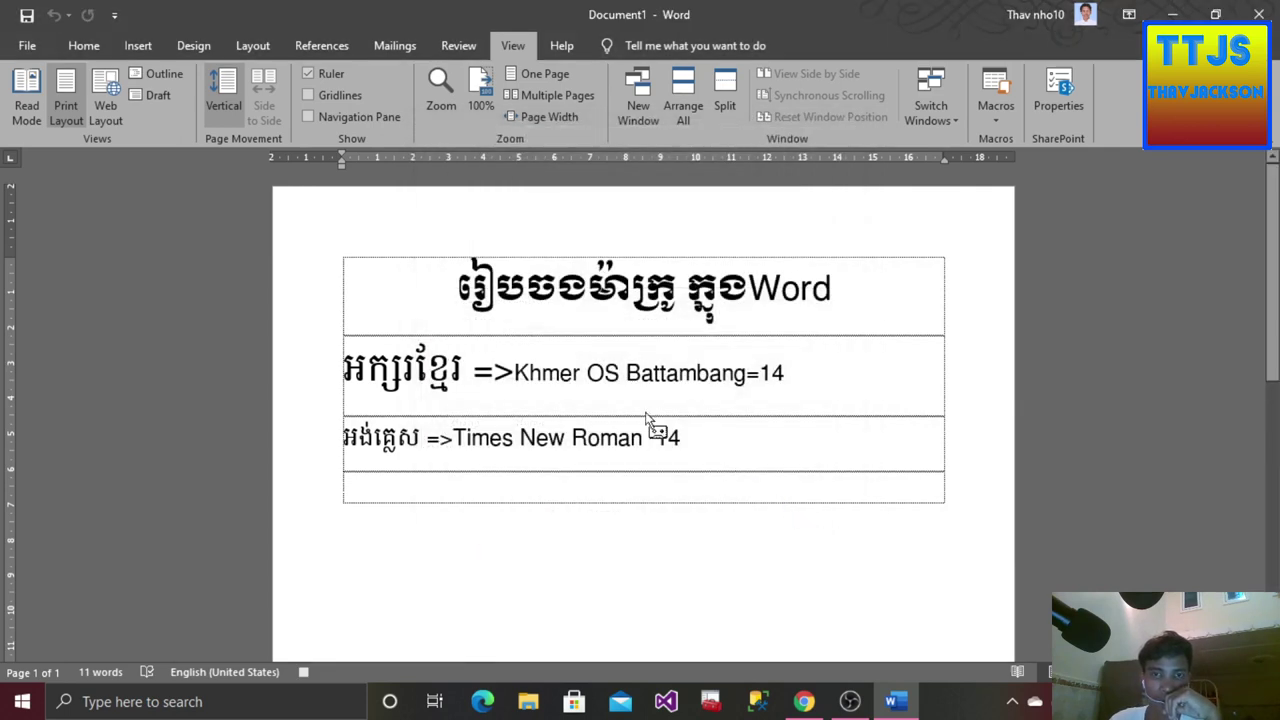
# - In the Font dialog, set the Latin text font to Times New Roman at size 14
pyautogui.click(84, 46)
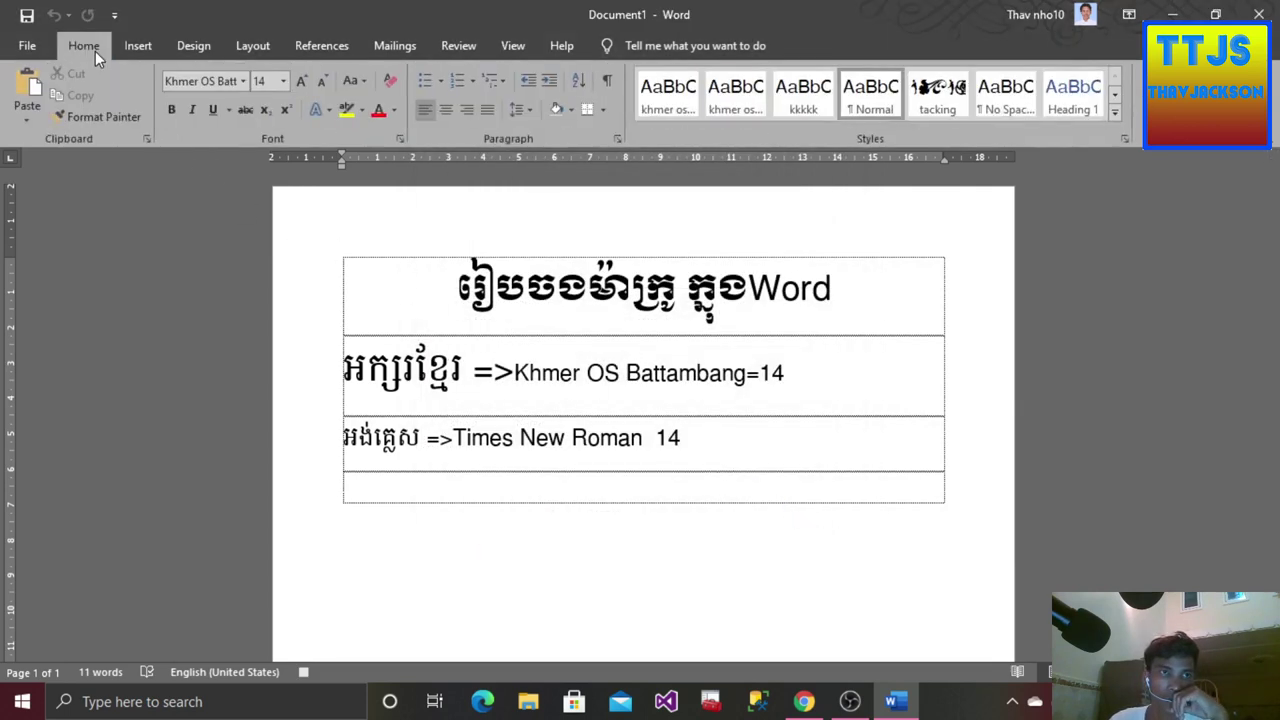
pyautogui.click(400, 140)
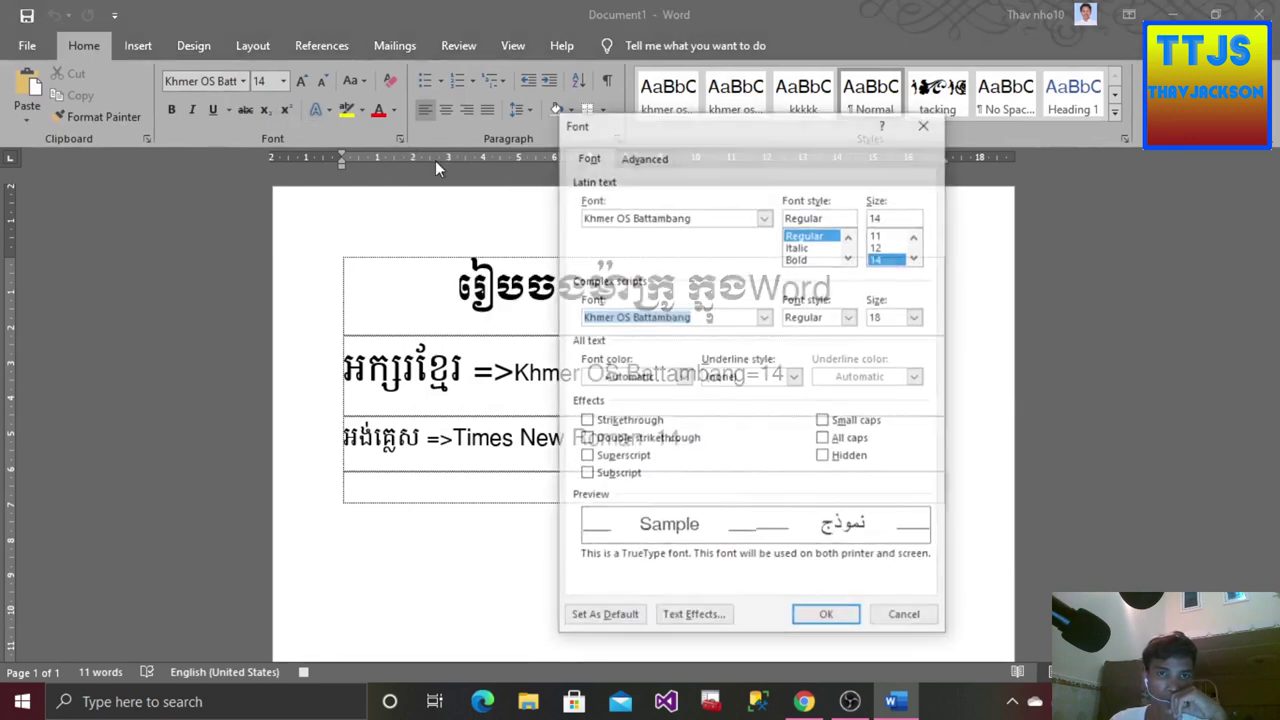
pyautogui.click(765, 218)
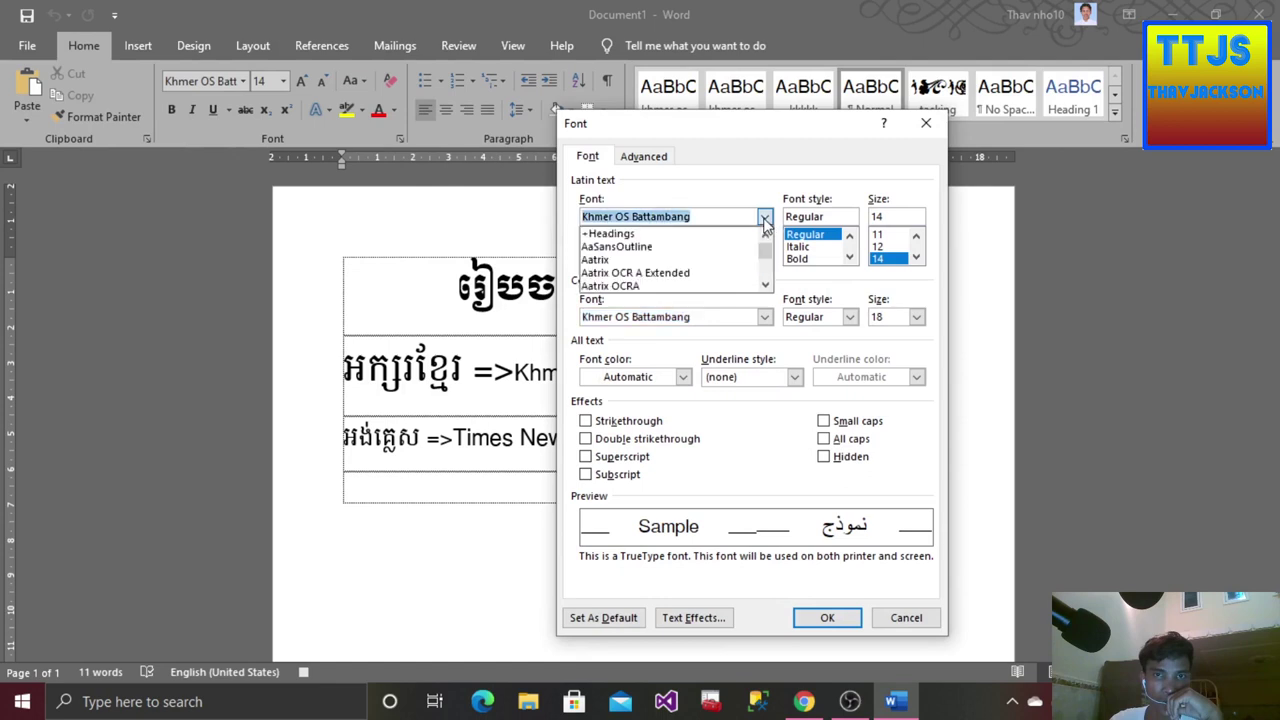
pyautogui.scroll(-3, 698, 256)
pyautogui.scroll(-1, 698, 257)
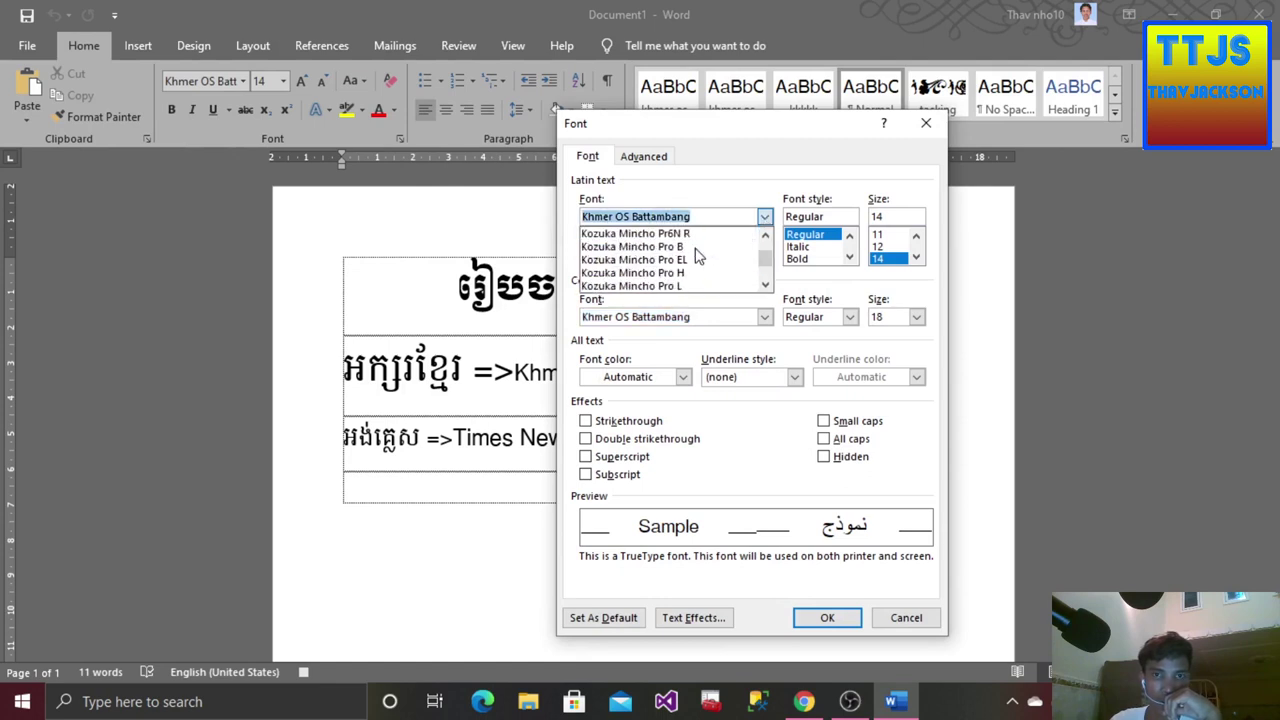
pyautogui.scroll(-2, 698, 257)
pyautogui.scroll(-1, 698, 257)
pyautogui.scroll(-2, 698, 257)
pyautogui.scroll(-2, 698, 259)
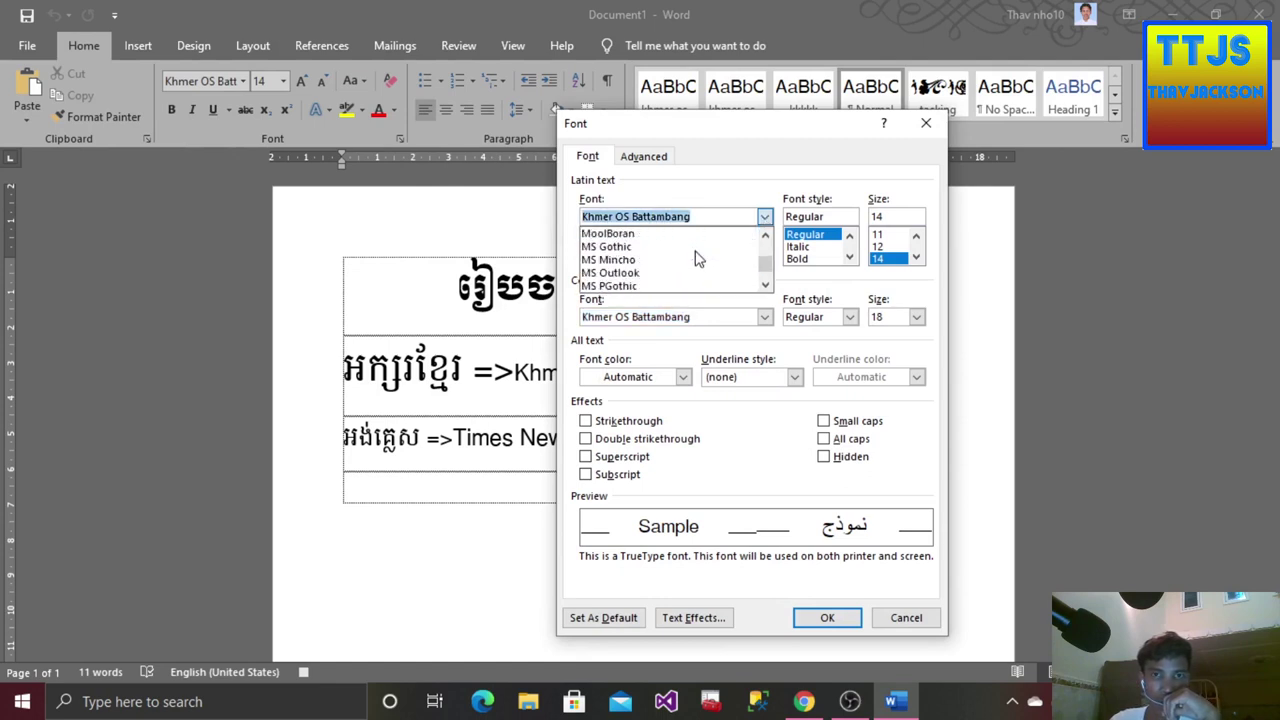
pyautogui.scroll(-2, 698, 259)
pyautogui.scroll(-2, 698, 259)
pyautogui.scroll(-2, 698, 259)
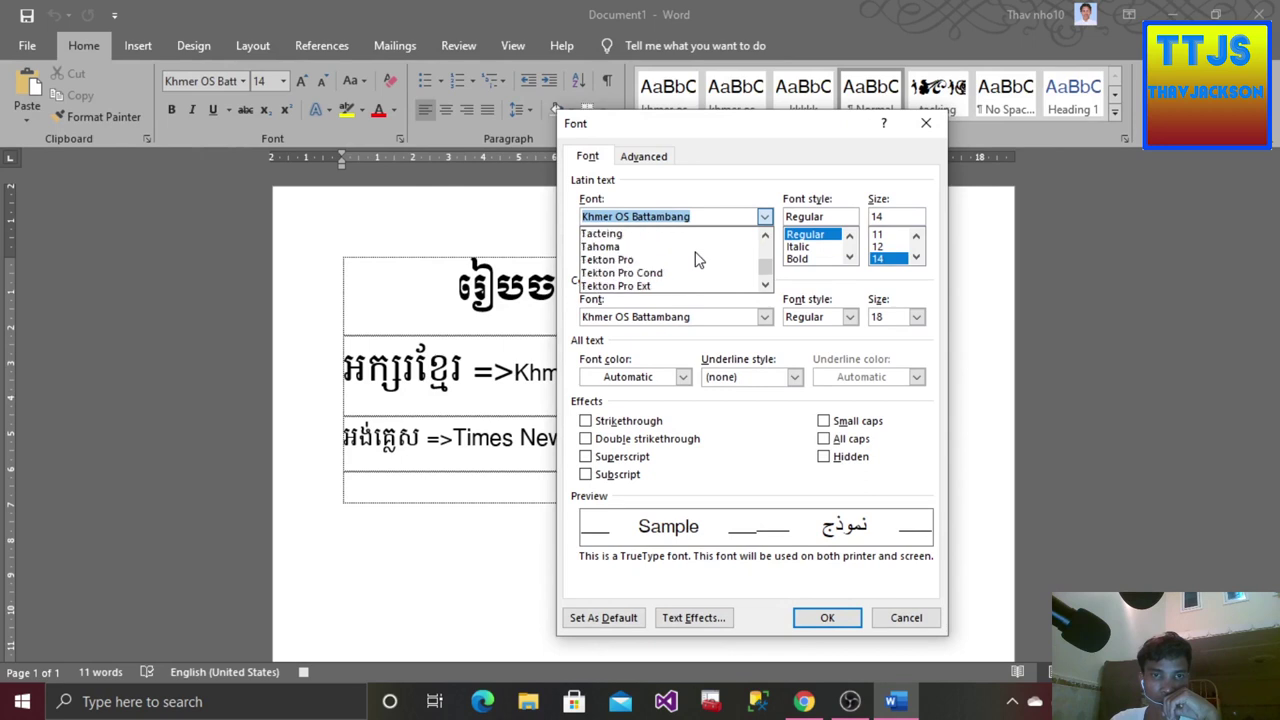
pyautogui.scroll(1, 698, 260)
pyautogui.scroll(-1, 698, 260)
pyautogui.scroll(-2, 698, 260)
pyautogui.scroll(-1, 698, 260)
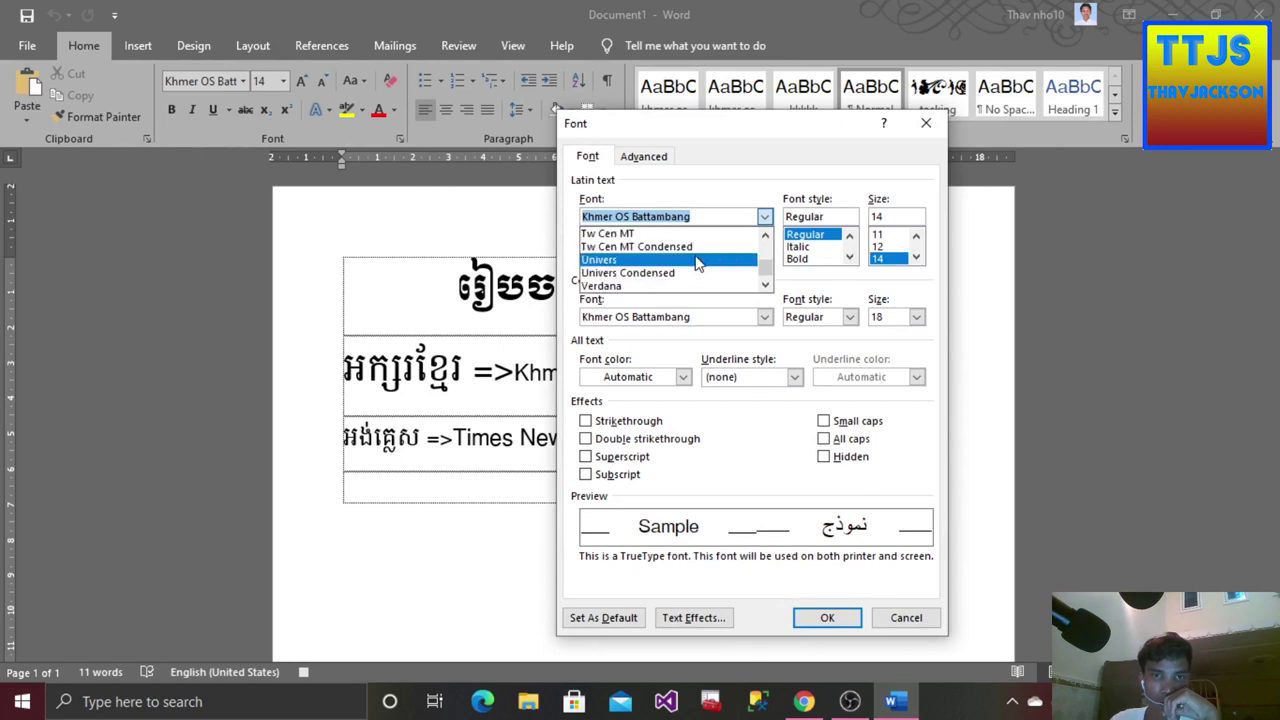
pyautogui.scroll(1, 698, 260)
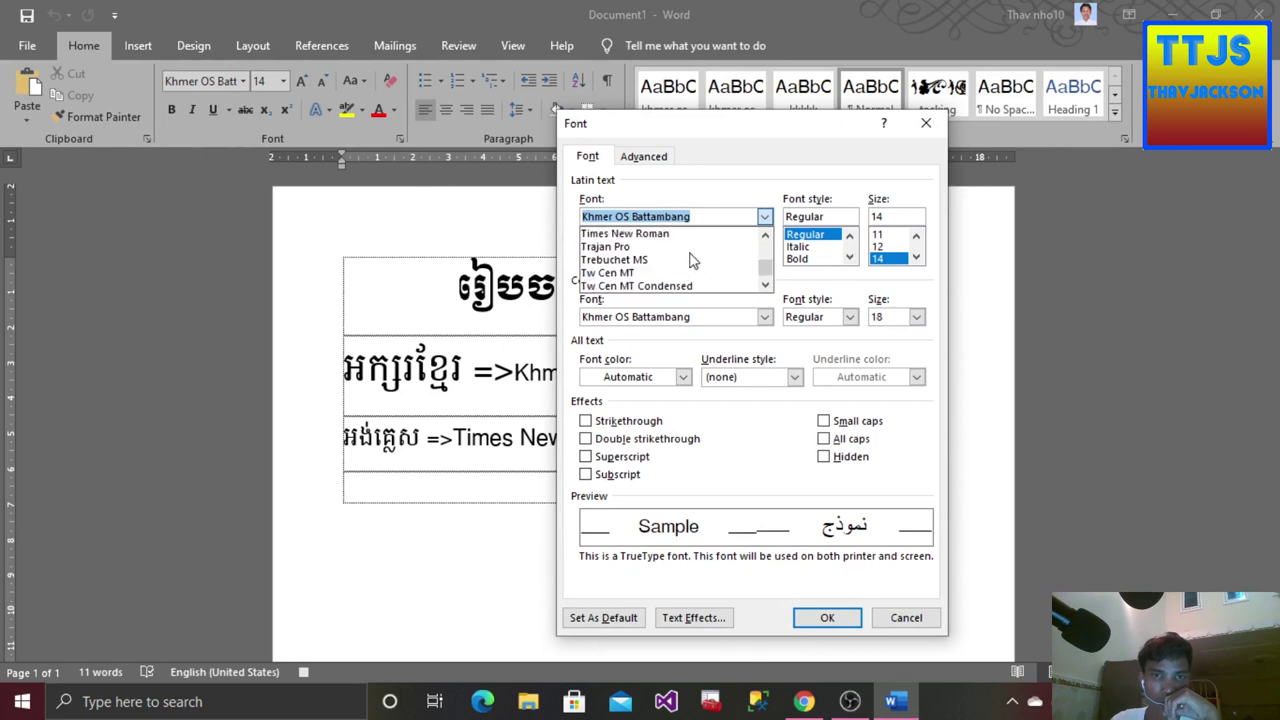
pyautogui.click(656, 236)
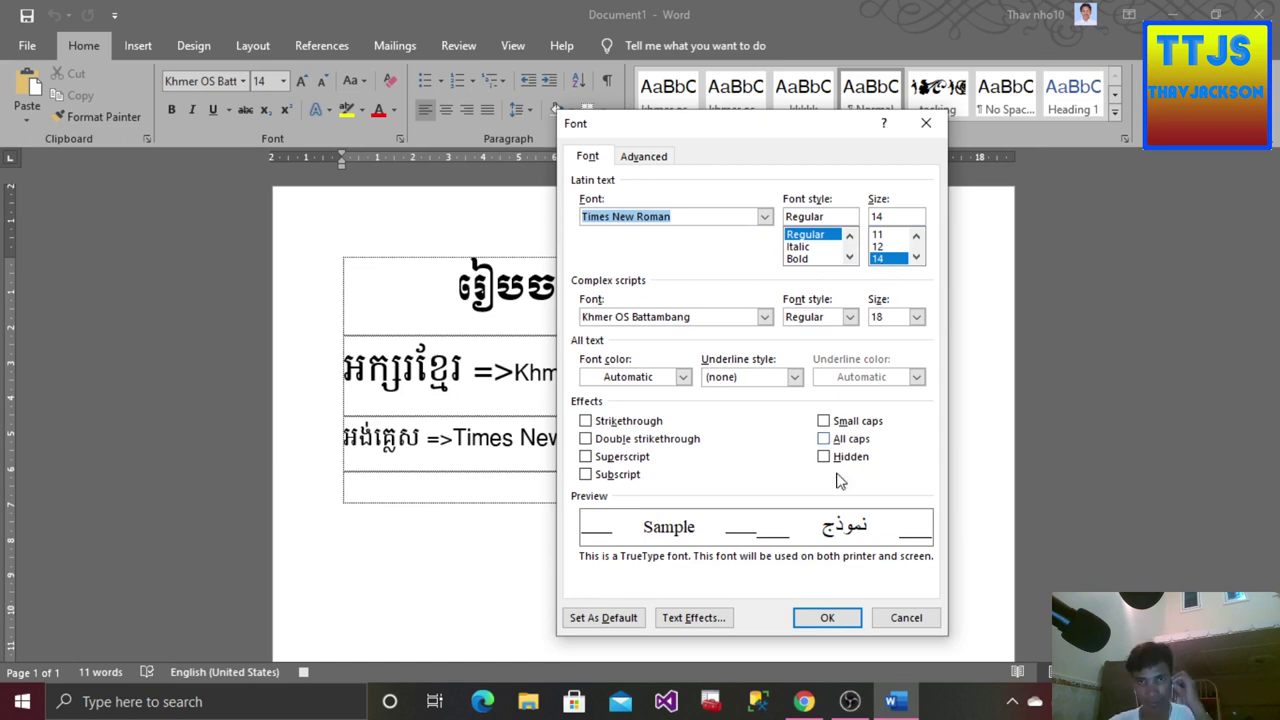
pyautogui.click(827, 617)
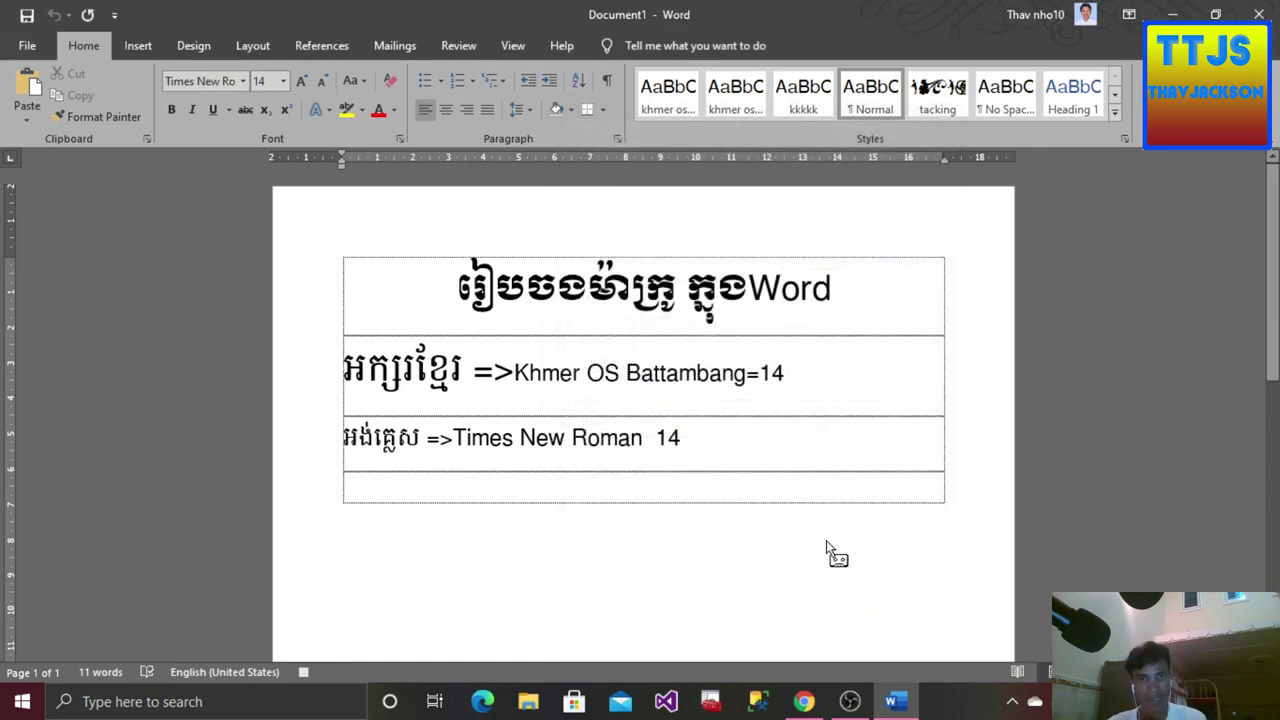
# - End the TimesNewRoman macro recording from View > Macros
pyautogui.click(515, 44)
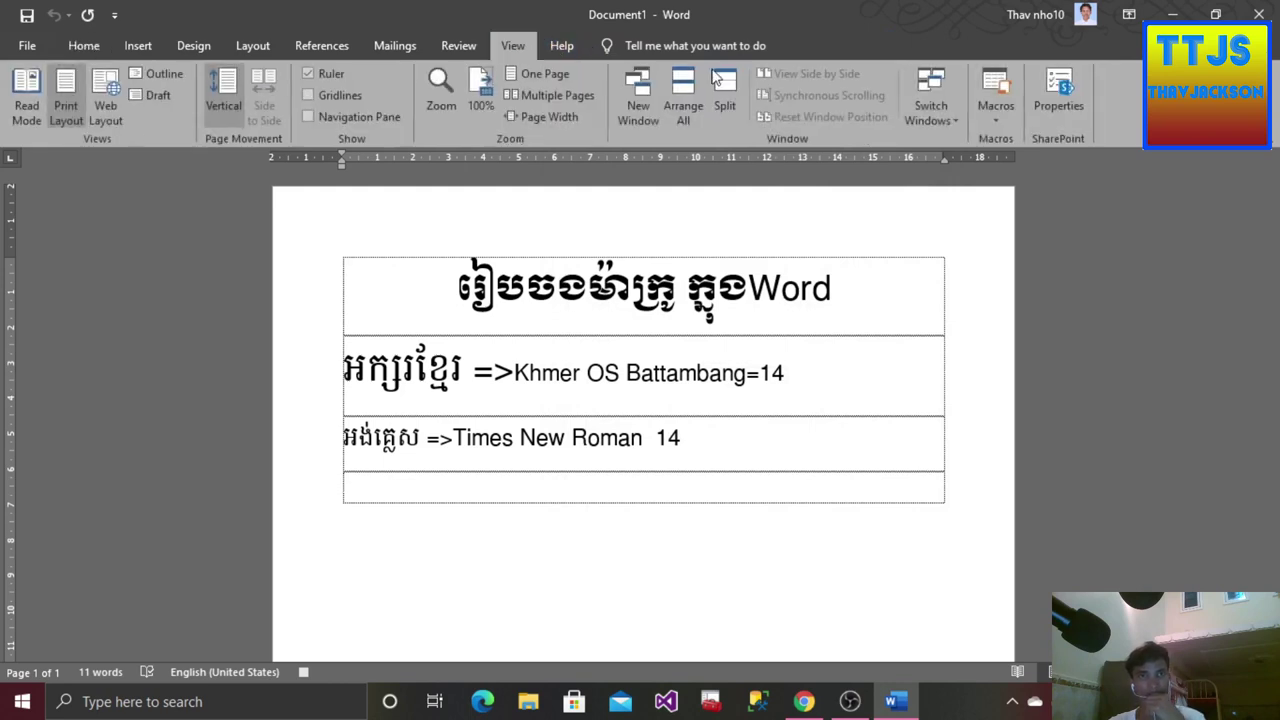
pyautogui.click(993, 124)
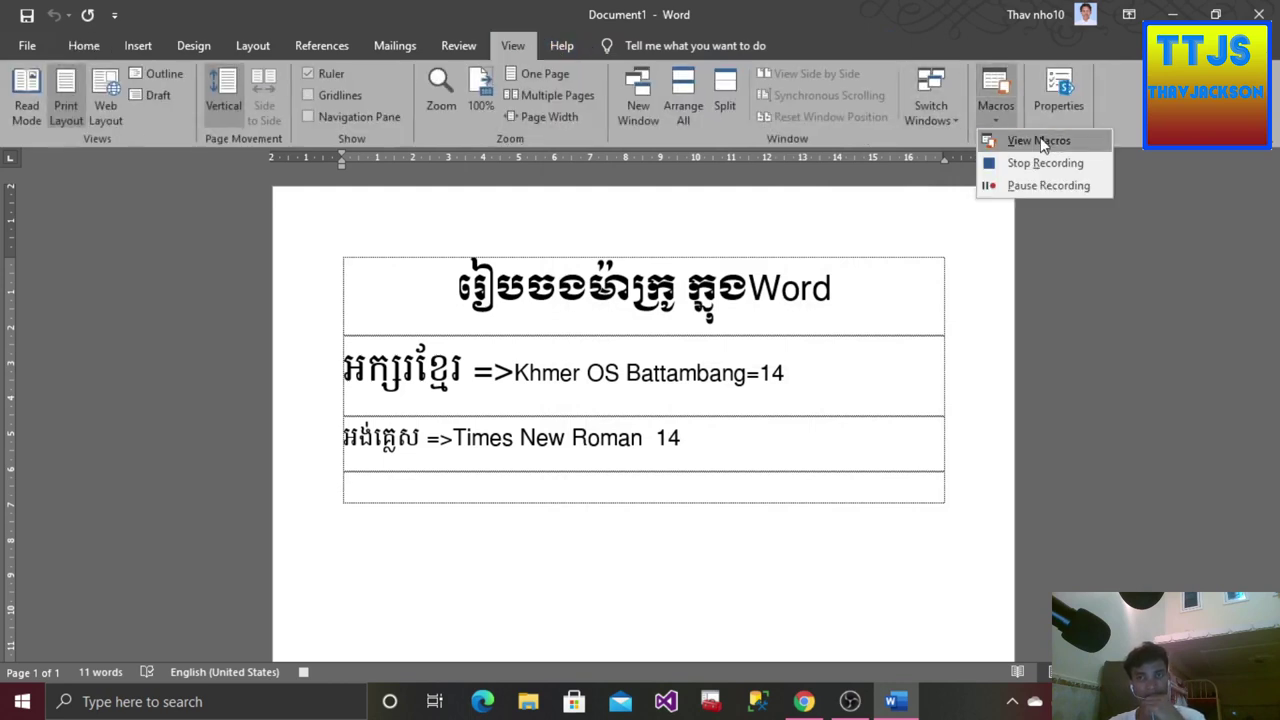
pyautogui.click(1040, 164)
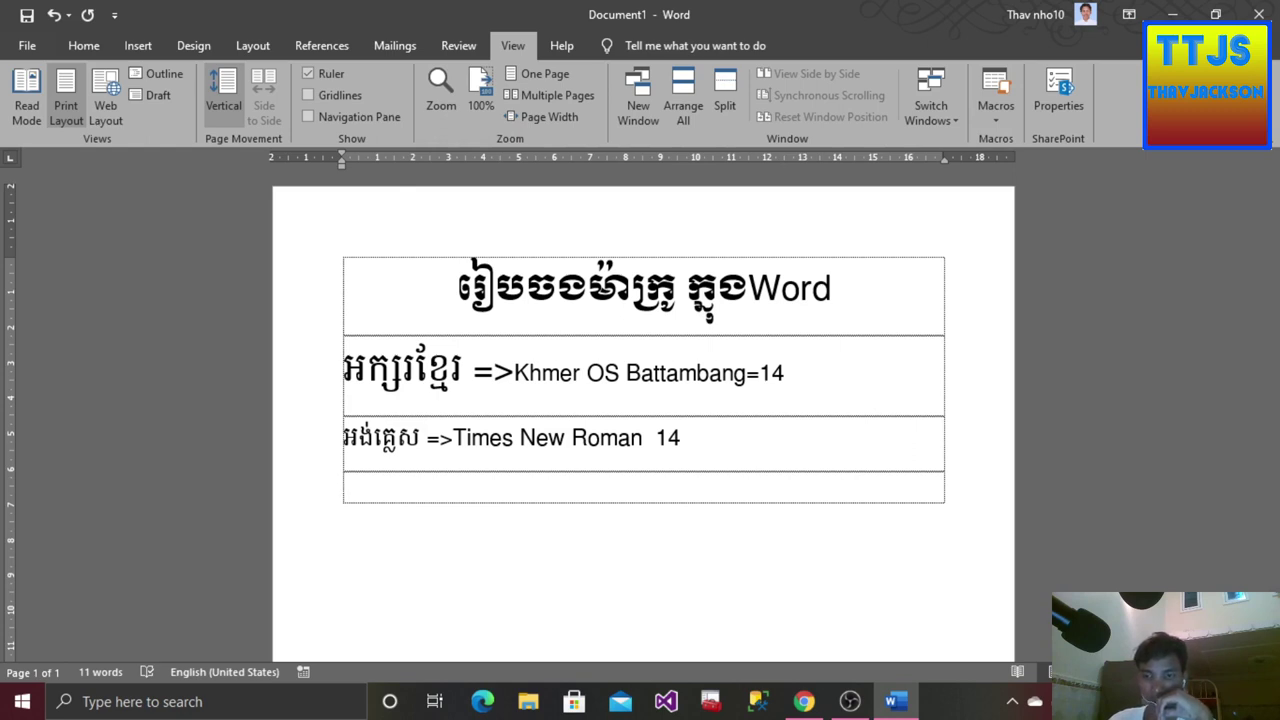
# - Place the cursor in the empty last row and switch the keyboard input language to Khmer
pyautogui.press('super+space')
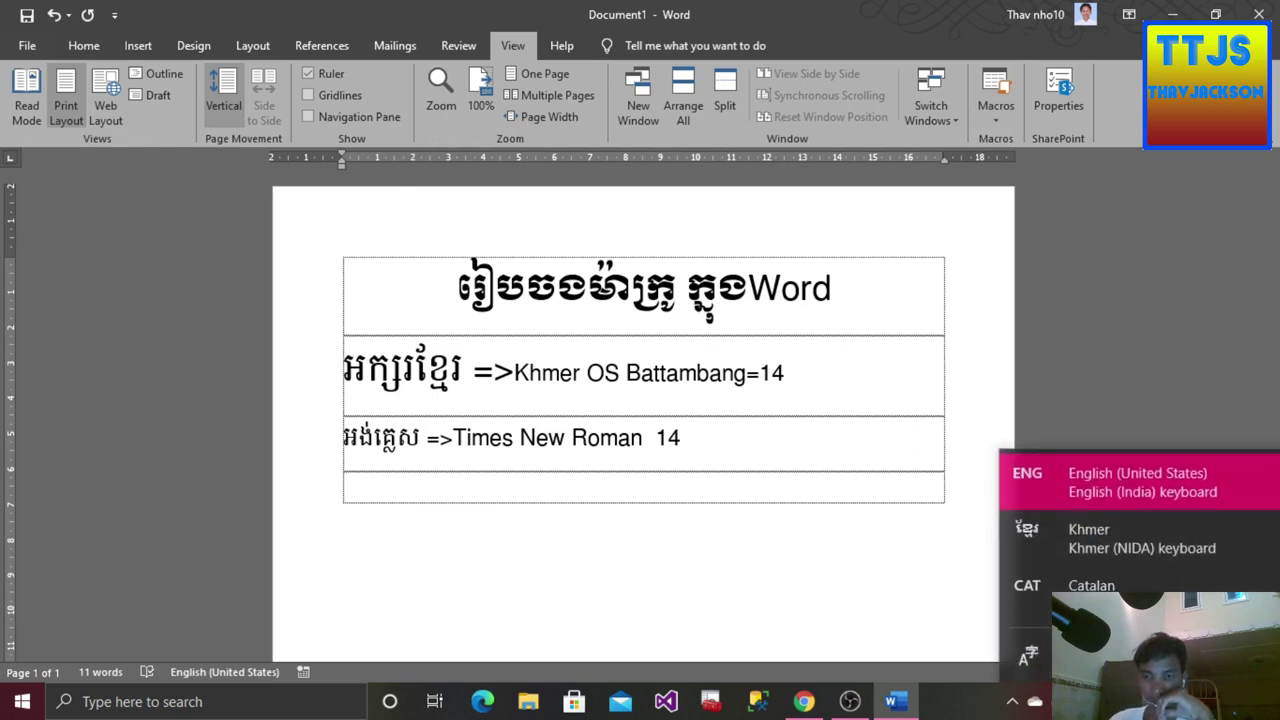
pyautogui.press('super+space')
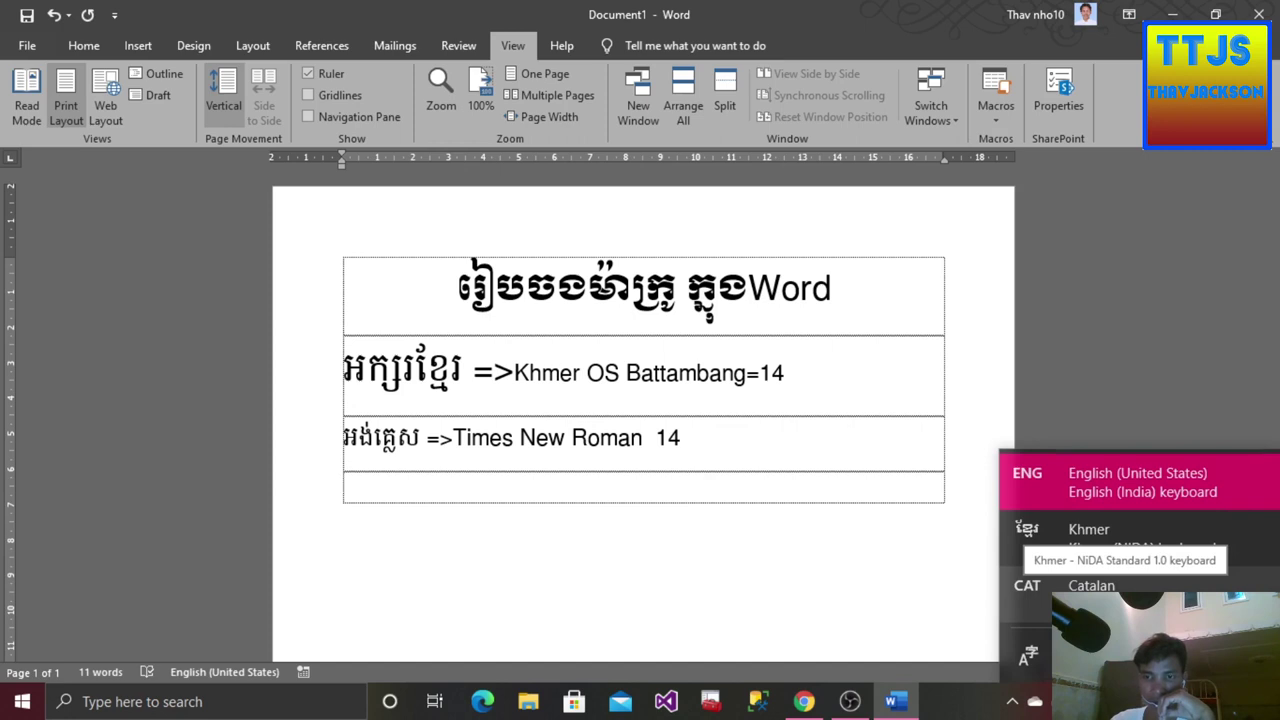
pyautogui.click(372, 490)
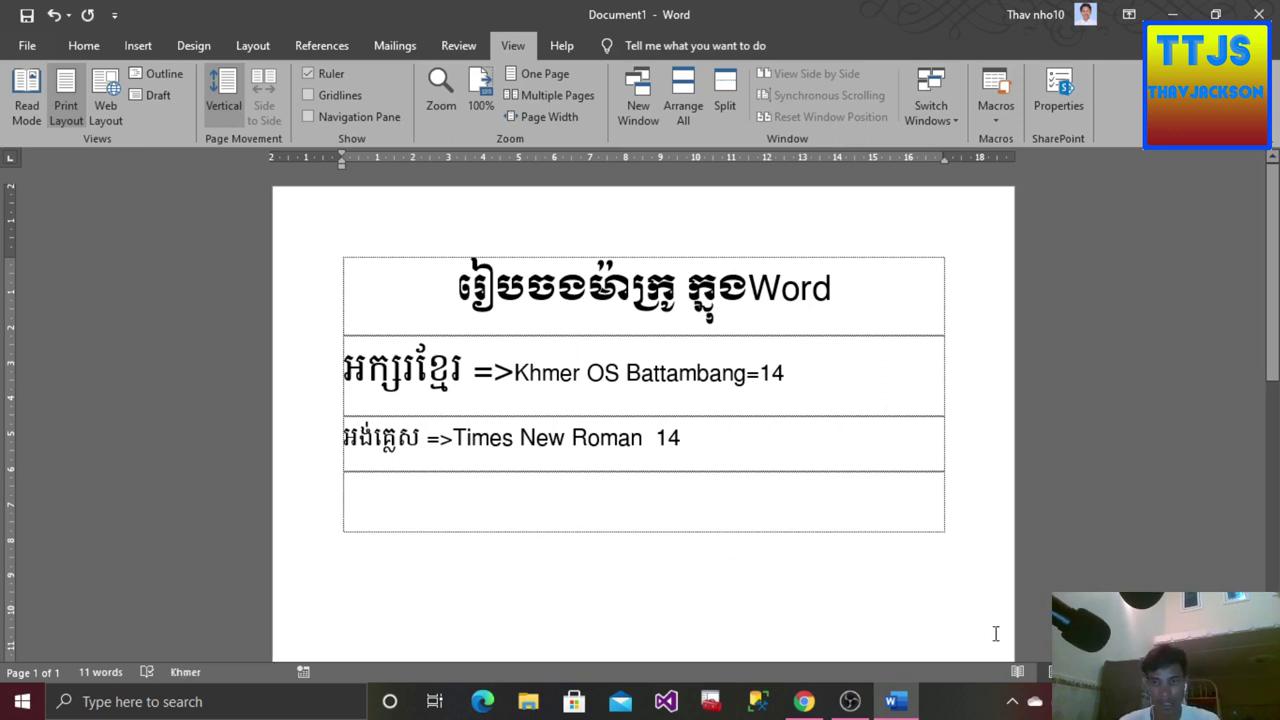
pyautogui.click(1075, 701)
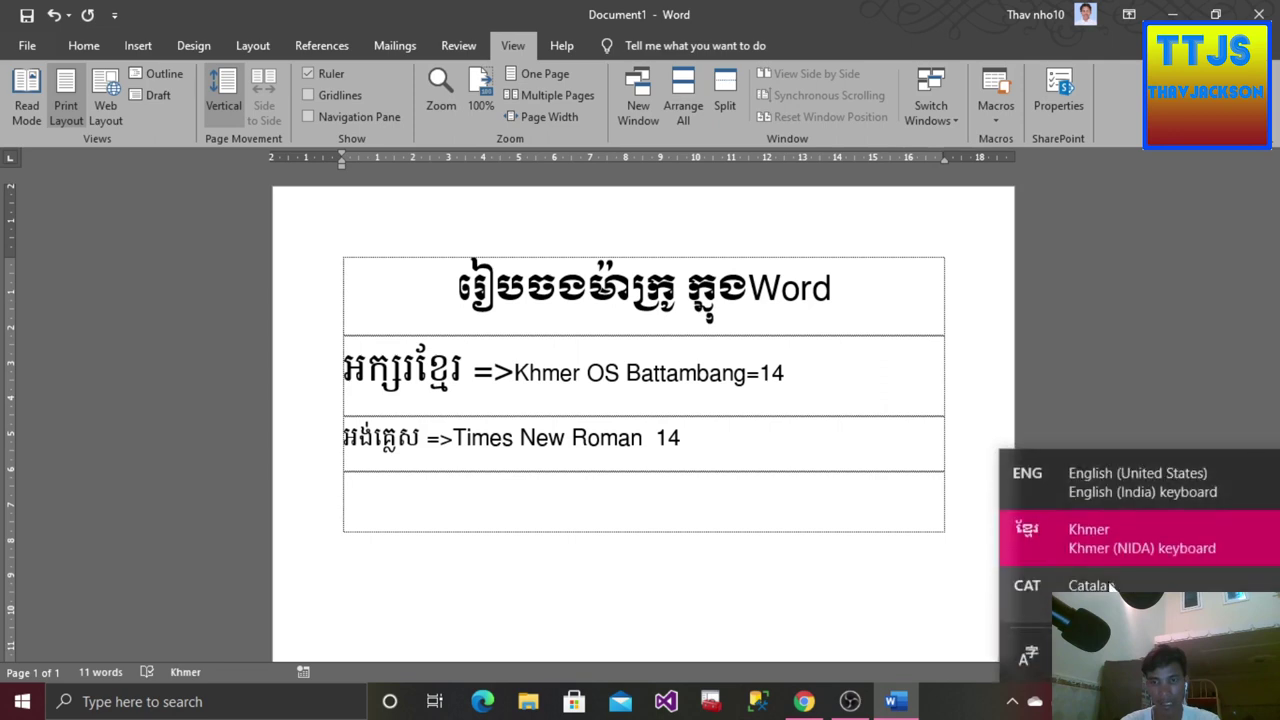
pyautogui.click(1091, 586)
pyautogui.write('s')
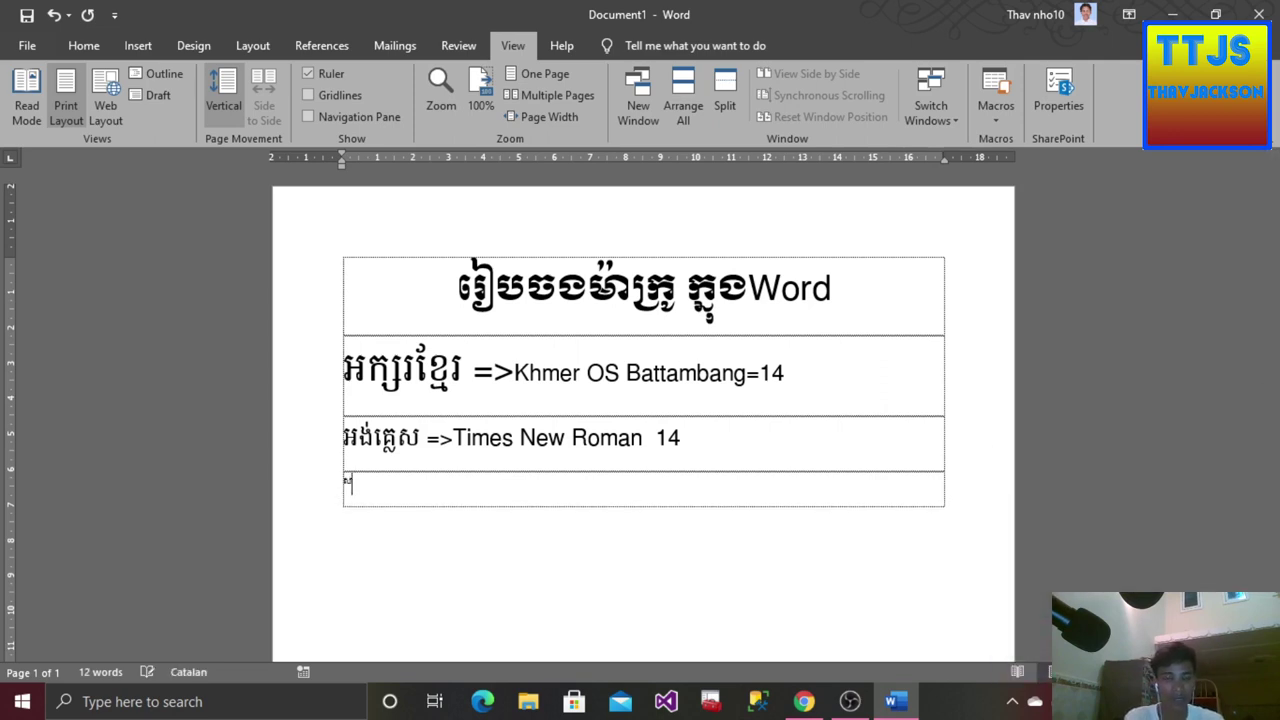
pyautogui.hotkey('alt', 'shift')
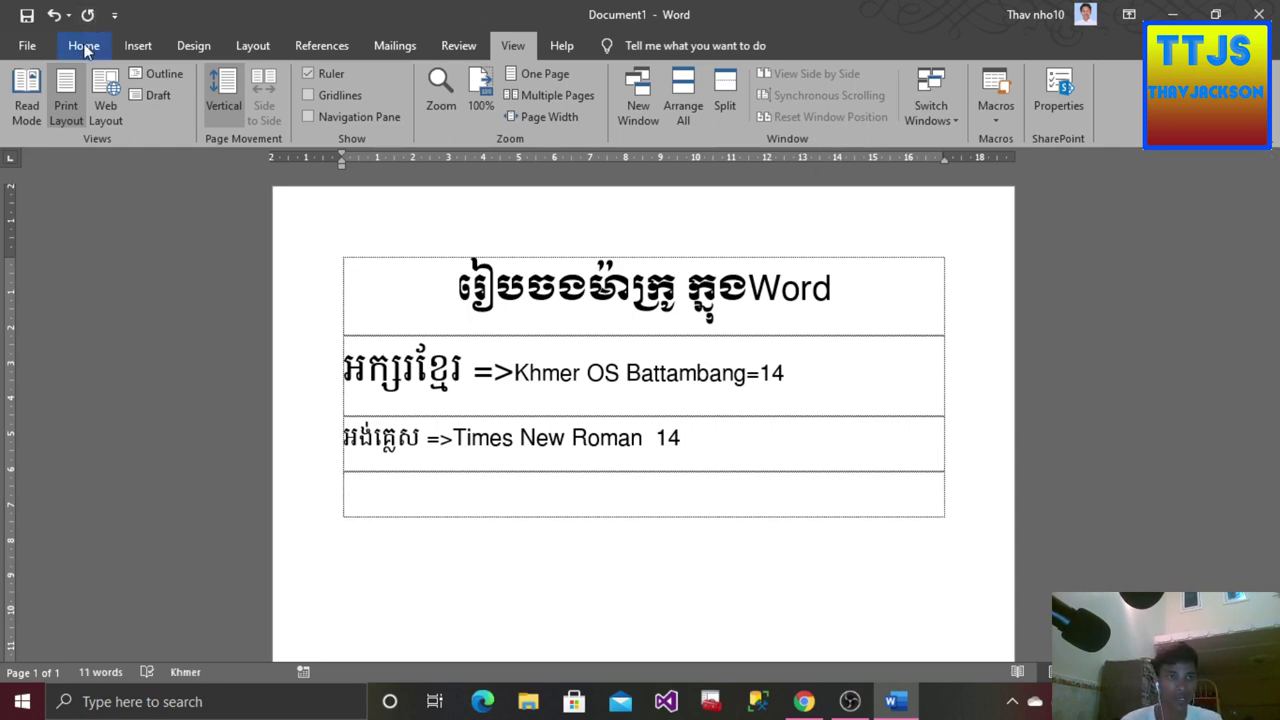
# - Extend the last row's Khmer text to 'សាលារៀន អាយស៊ីស៊ី', correcting mistyped characters
pyautogui.click(88, 46)
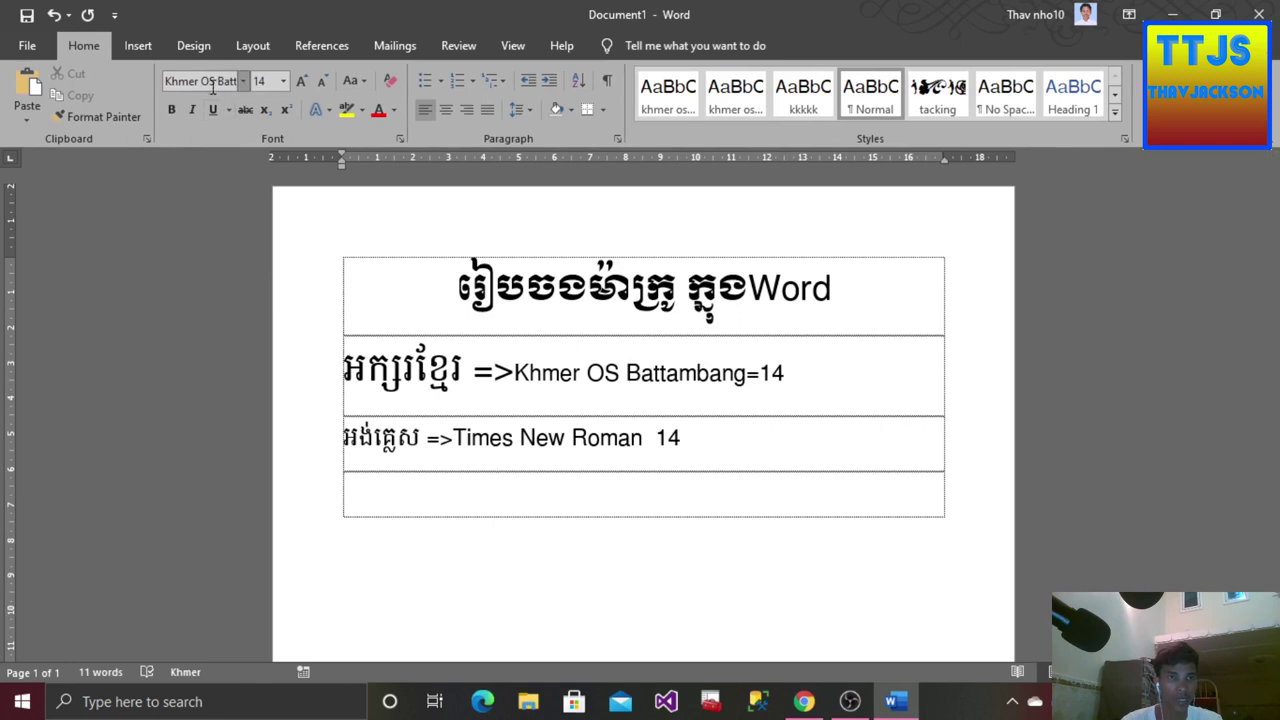
pyautogui.write('សាល')
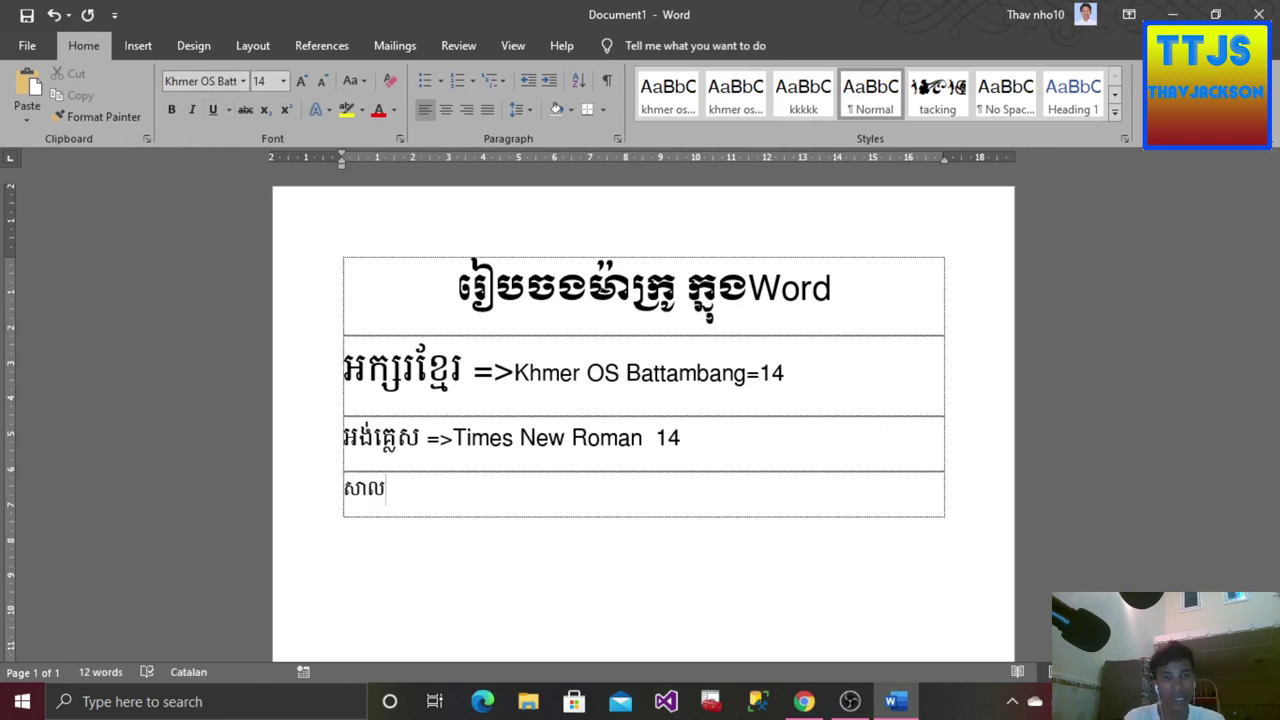
pyautogui.write('ា')
pyautogui.write('េ')
pyautogui.press('BackSpace')
pyautogui.write('ៀ')
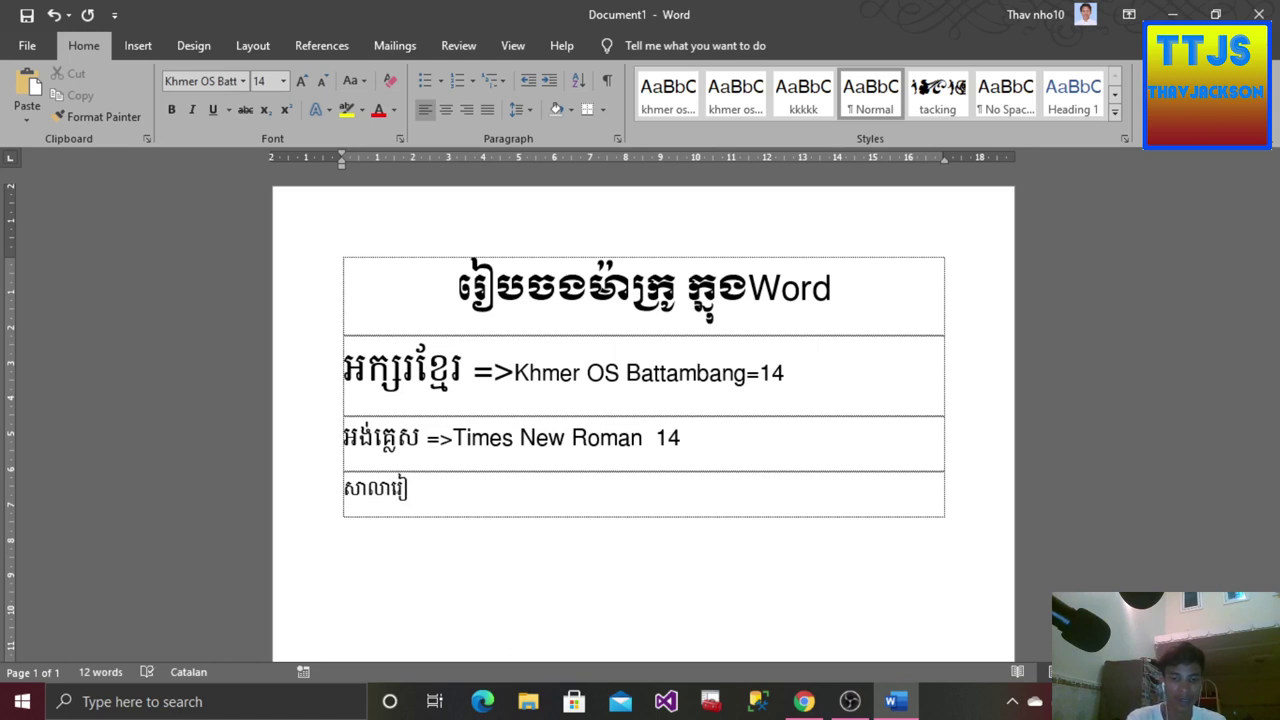
pyautogui.write('ន អា')
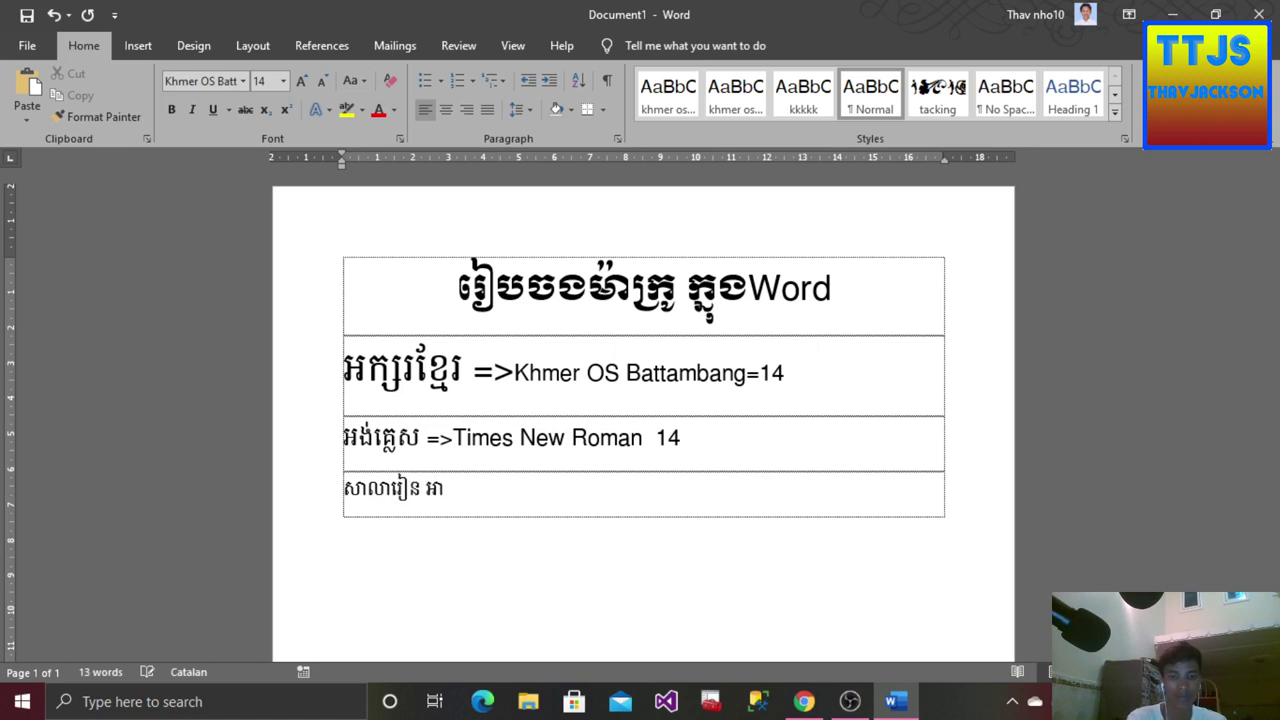
pyautogui.write('យស៊')
pyautogui.press('BackSpace')
pyautogui.write('ស')
pyautogui.press('BackSpace')
pyautogui.press('BackSpace')
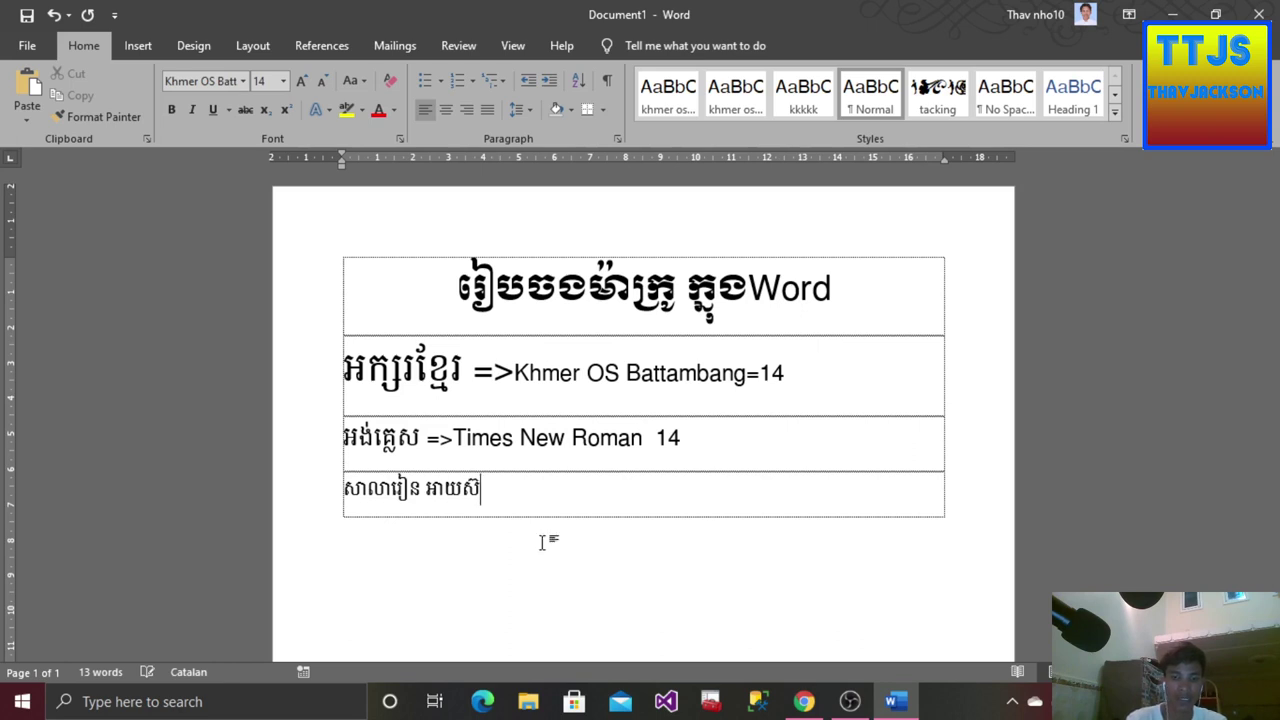
pyautogui.write('៊ីស')
pyautogui.press('BackSpace')
# - Switch the keyboard to English and begin typing ICC Cambodia in Times New Roman 14
pyautogui.hotkey('alt', 'shift')
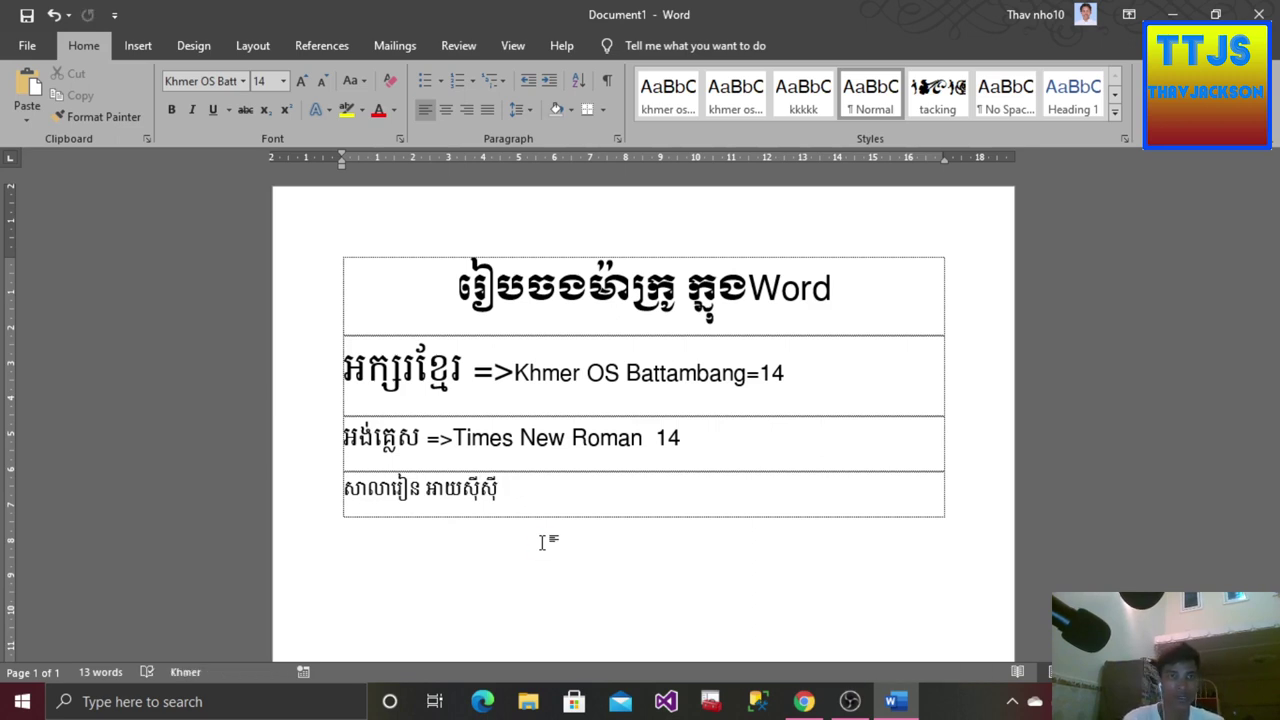
pyautogui.write('h')
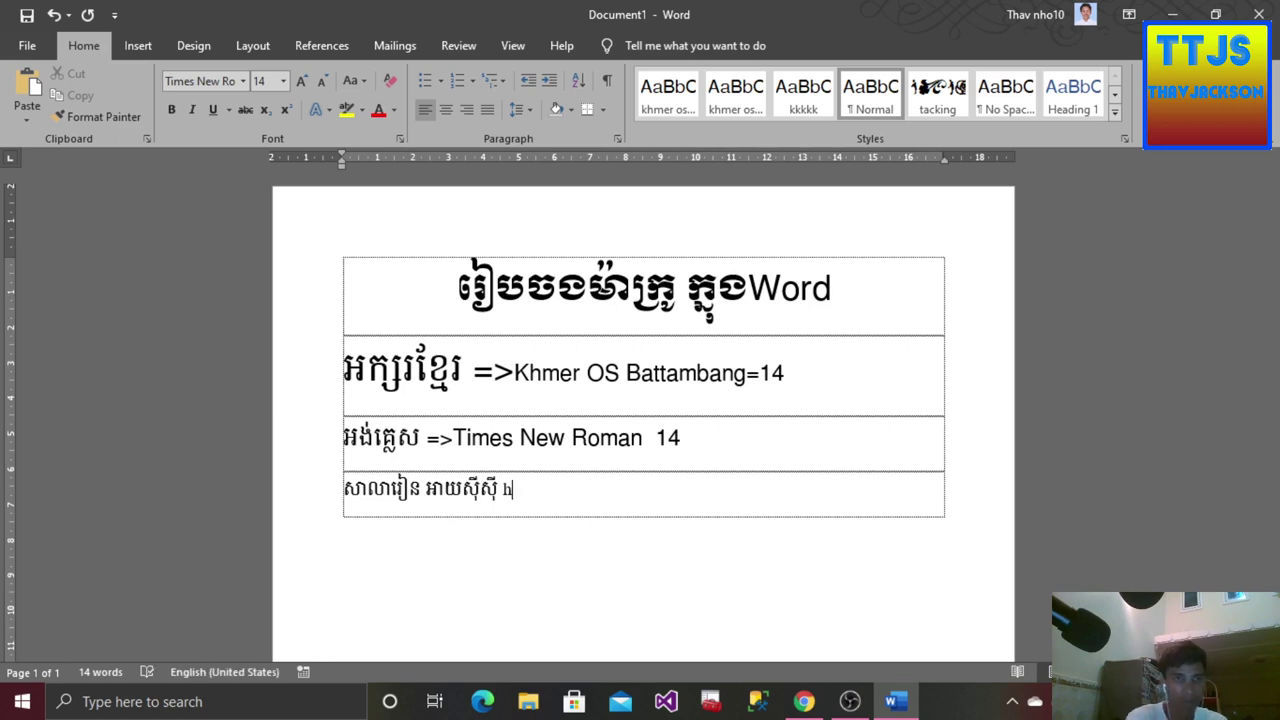
pyautogui.press('BackSpace')
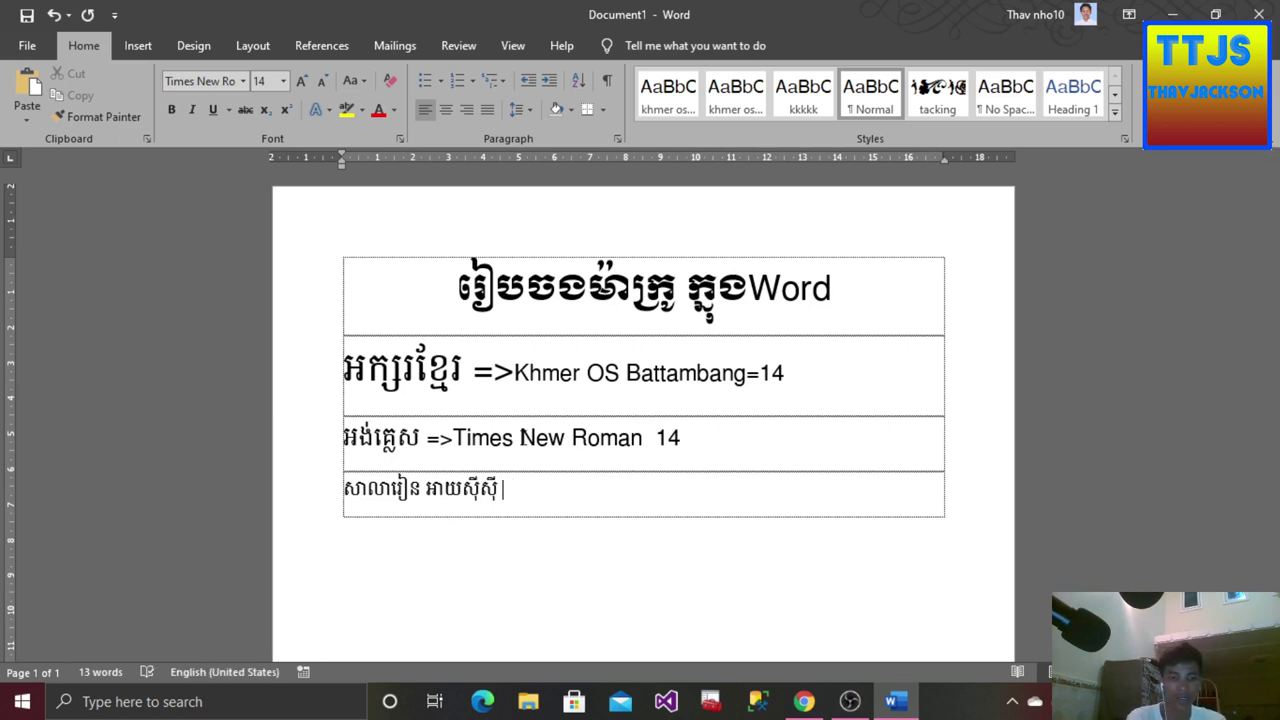
pyautogui.write('រc')
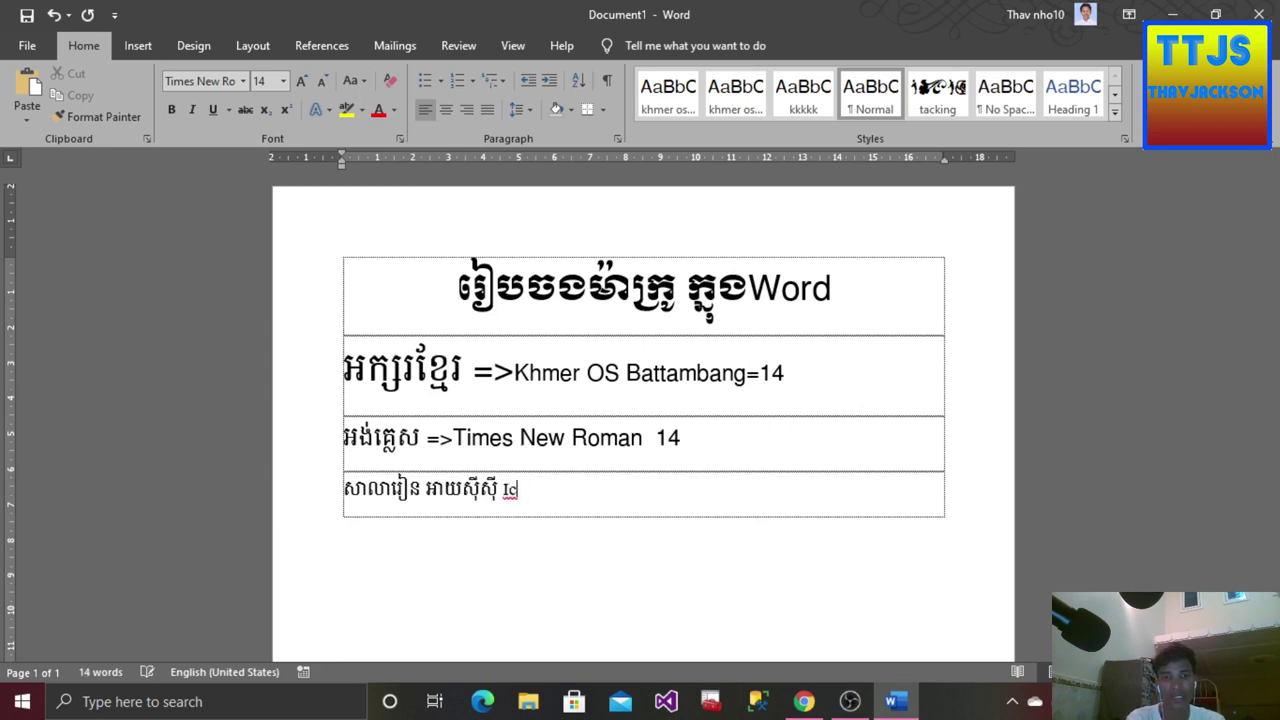
pyautogui.write('C a')
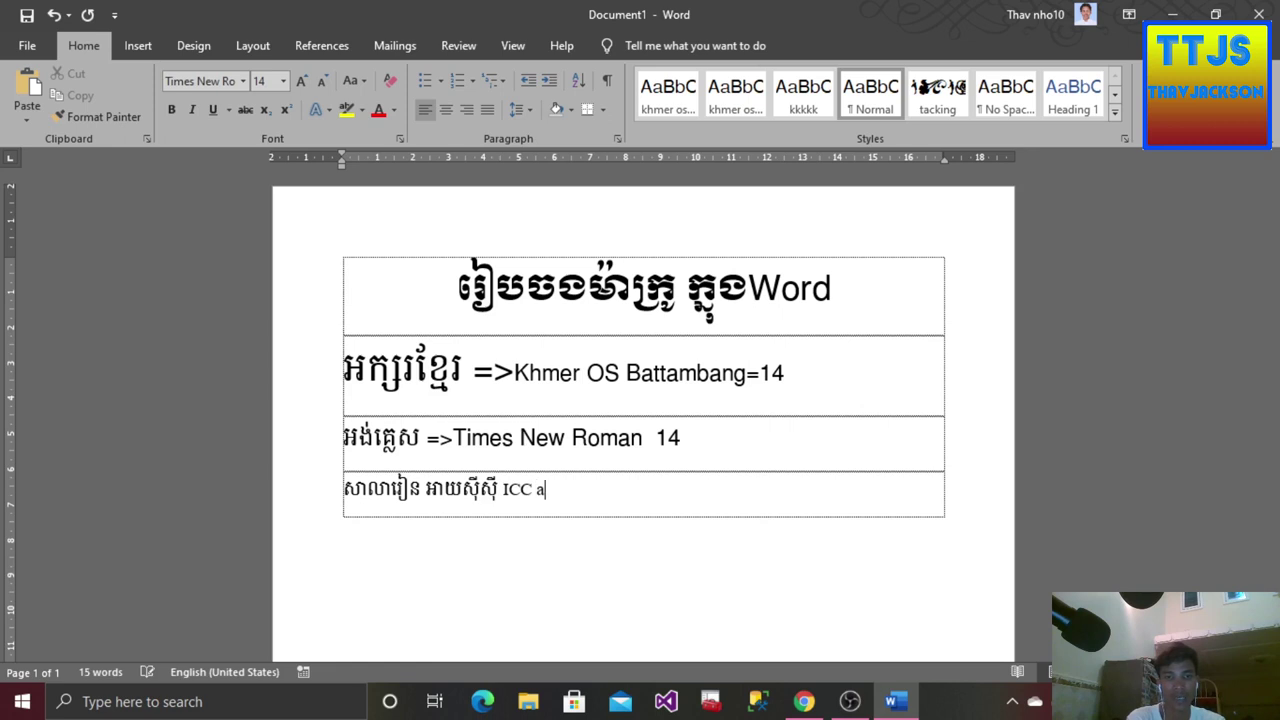
pyautogui.press('BackSpace')
pyautogui.write('Camb')
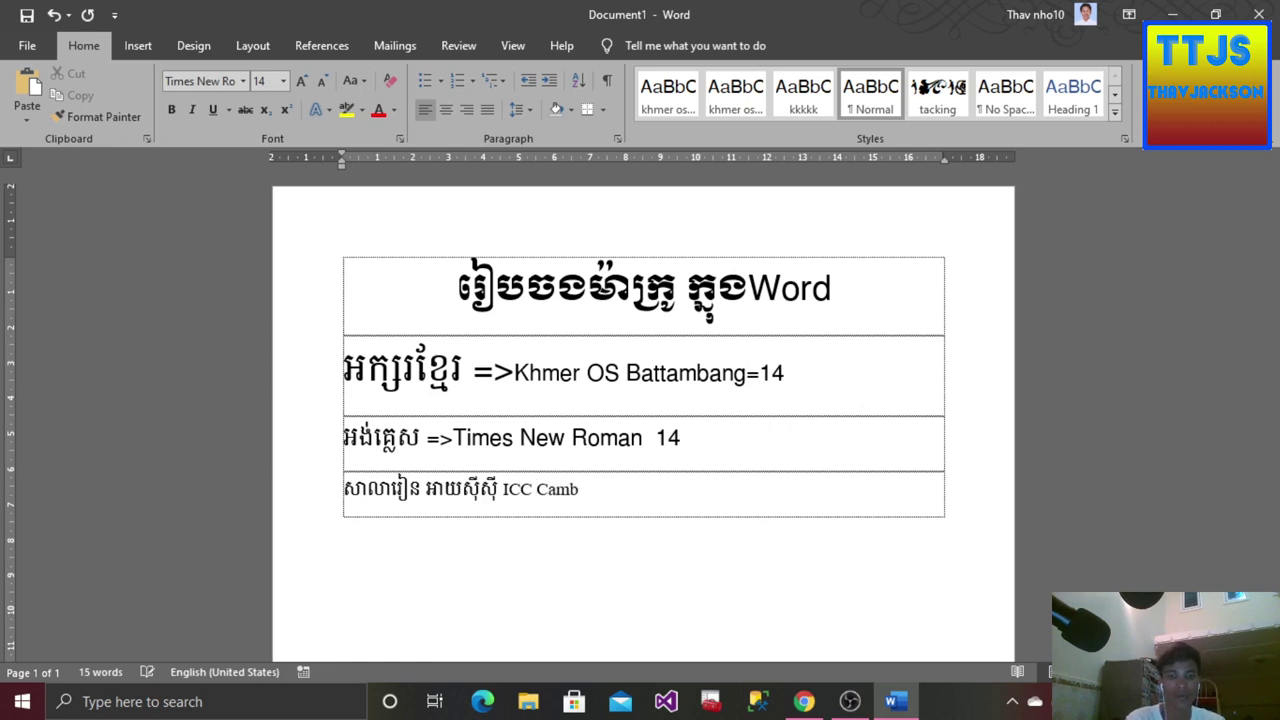
pyautogui.write('odia')
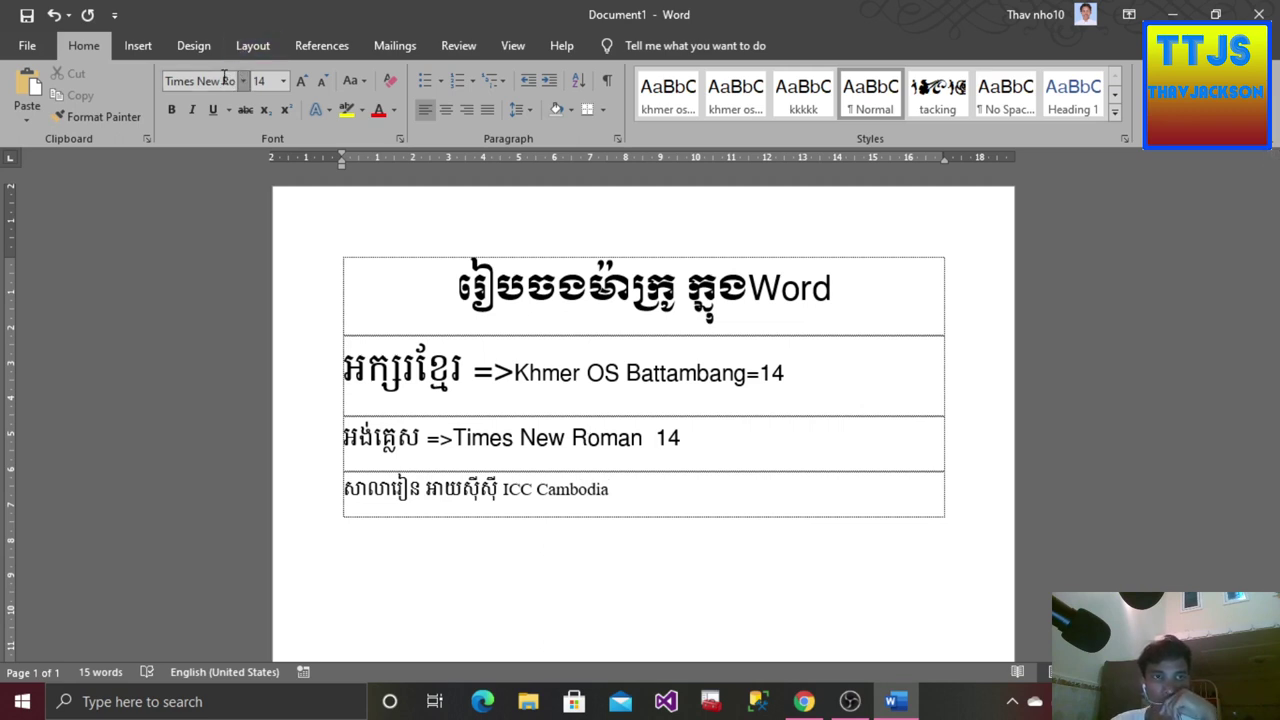
pyautogui.moveTo(612, 490); pyautogui.dragTo(503, 490)
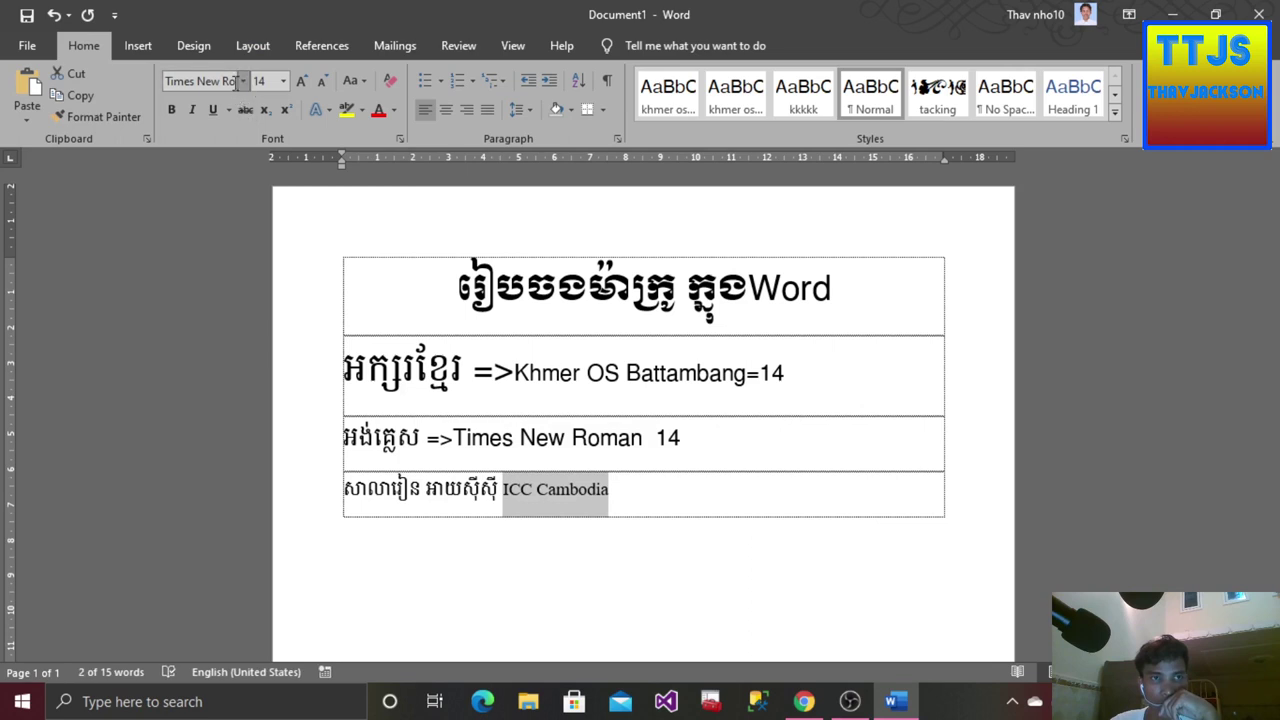
pyautogui.moveTo(502, 490); pyautogui.dragTo(350, 485)
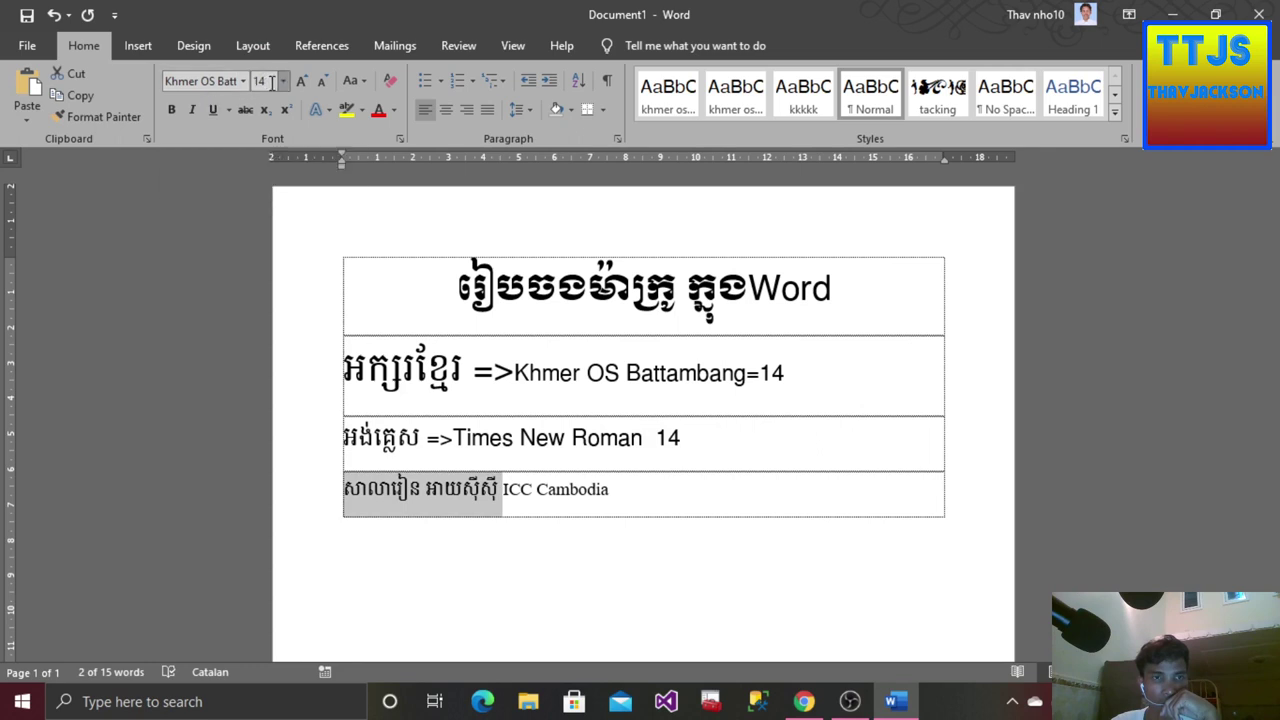
pyautogui.click(629, 497)
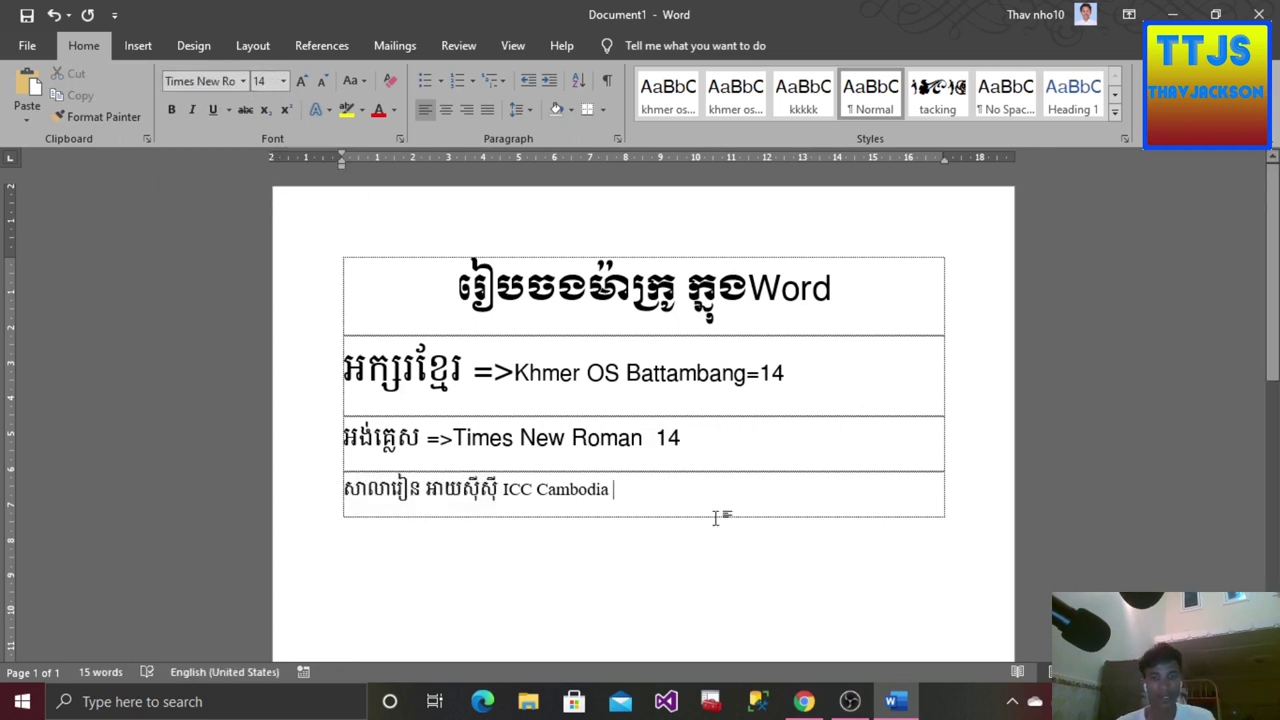
# - Switch input to Khmer, delete the stray character after Cambodia, and apply Khmer OS Battambang 14
pyautogui.press('super+space')
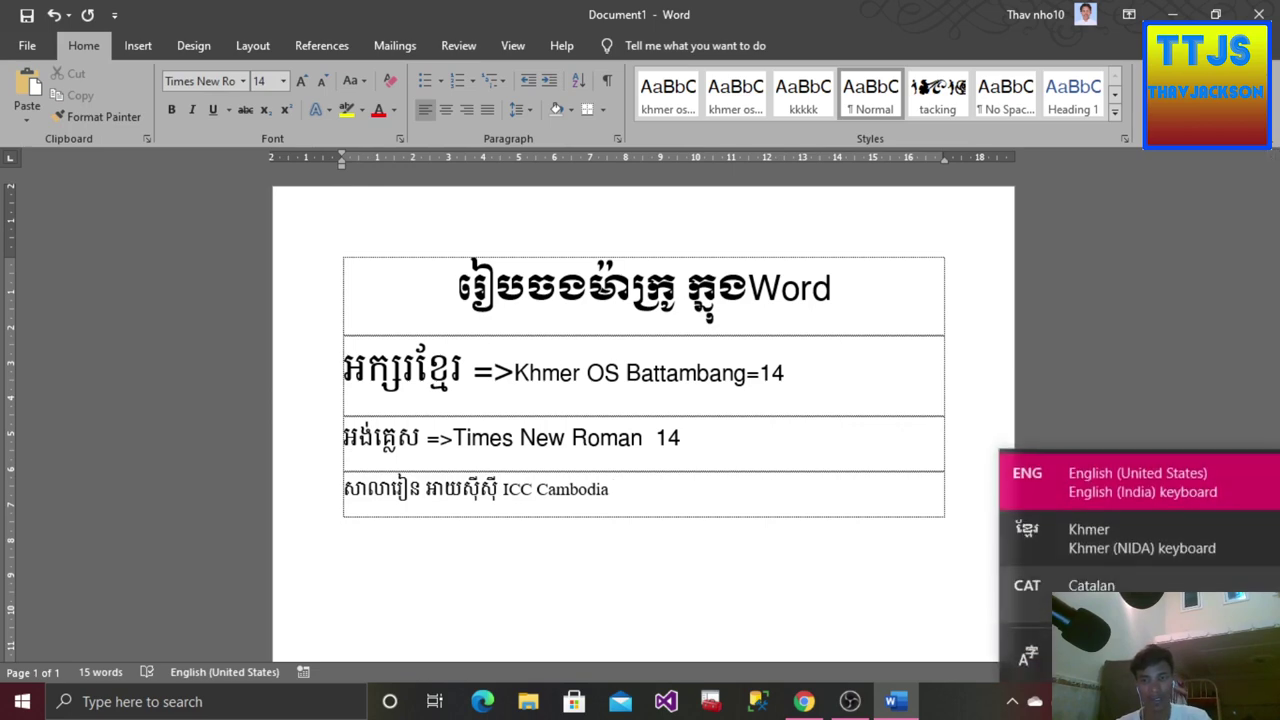
pyautogui.press('super+space')
pyautogui.press('super+space')
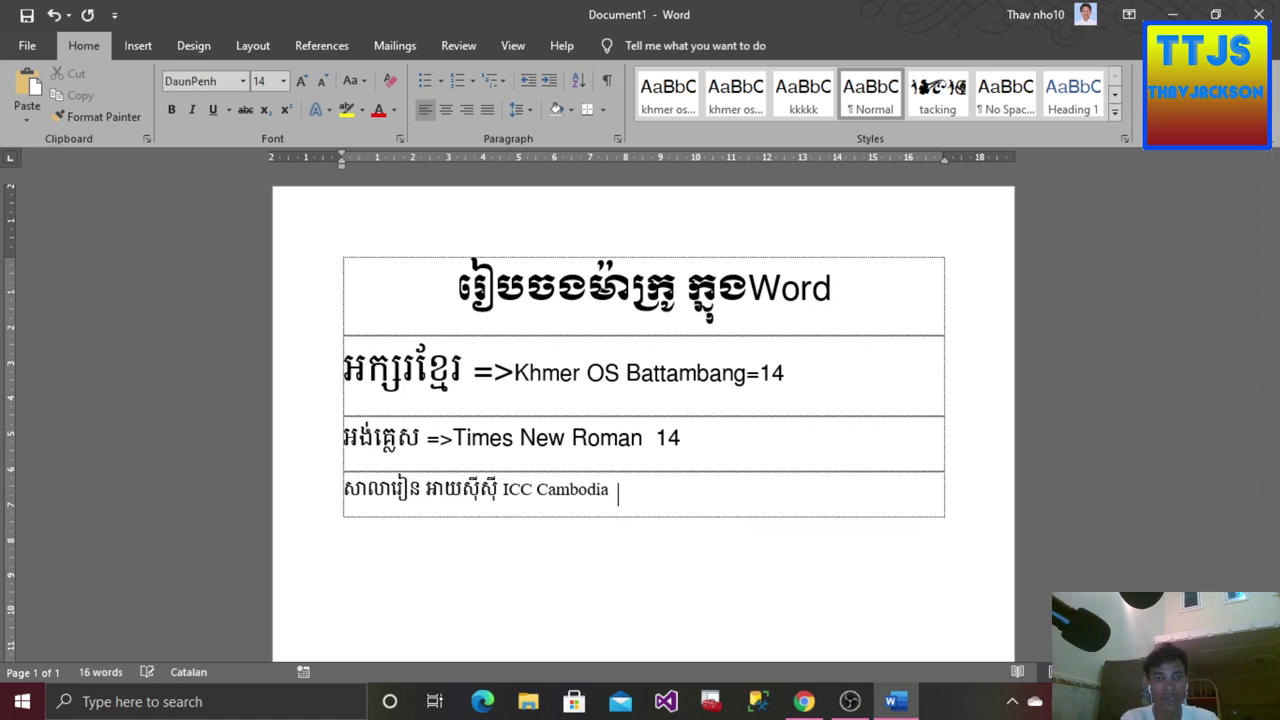
pyautogui.press('BackSpace')
pyautogui.hotkey('alt', 'shift')
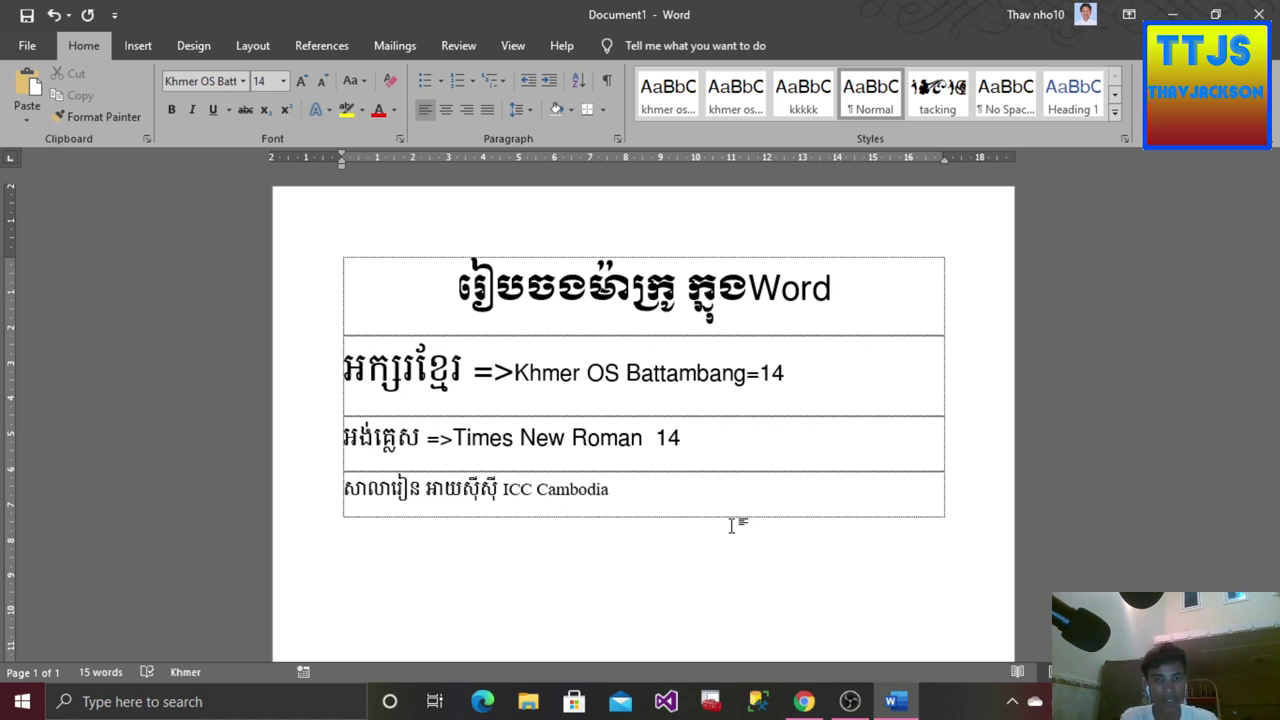
# - Type the Khmer sentence beginning 'សូមអរគុណ' after Cambodia, fixing a mistyped vowel
pyautogui.write('សូមអរ')
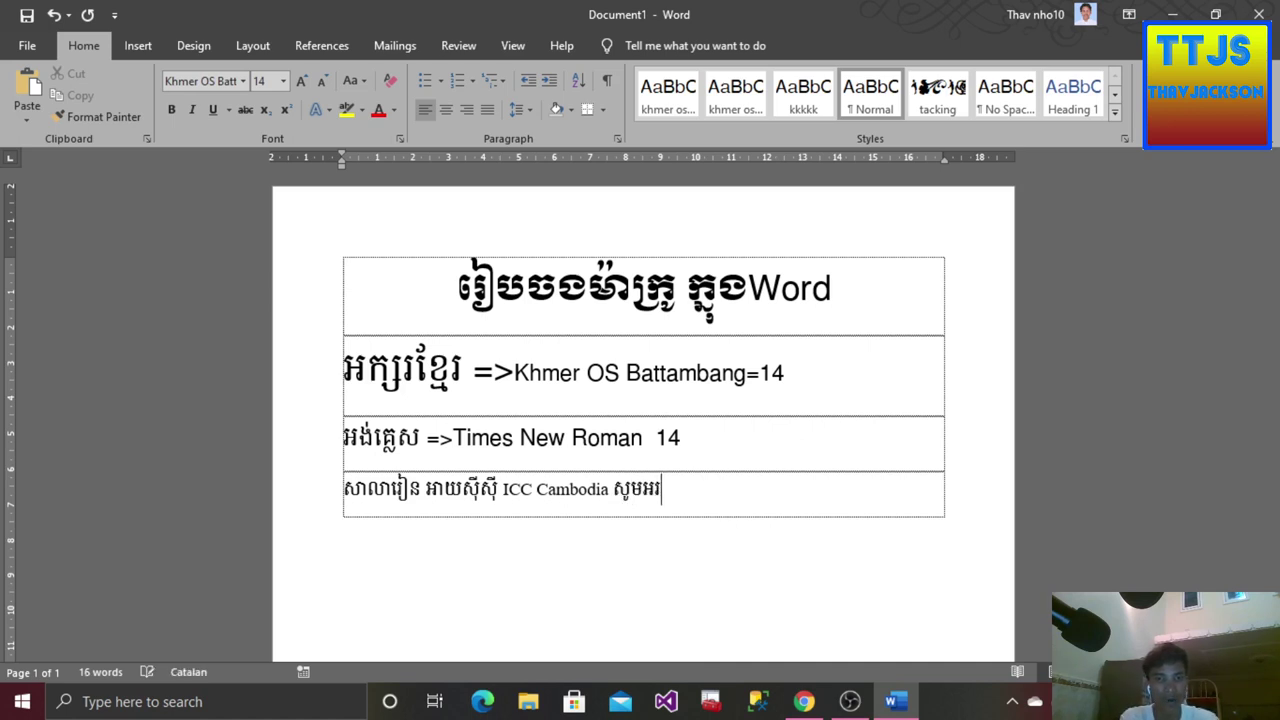
pyautogui.write('គុណ')
pyautogui.write('មាត')
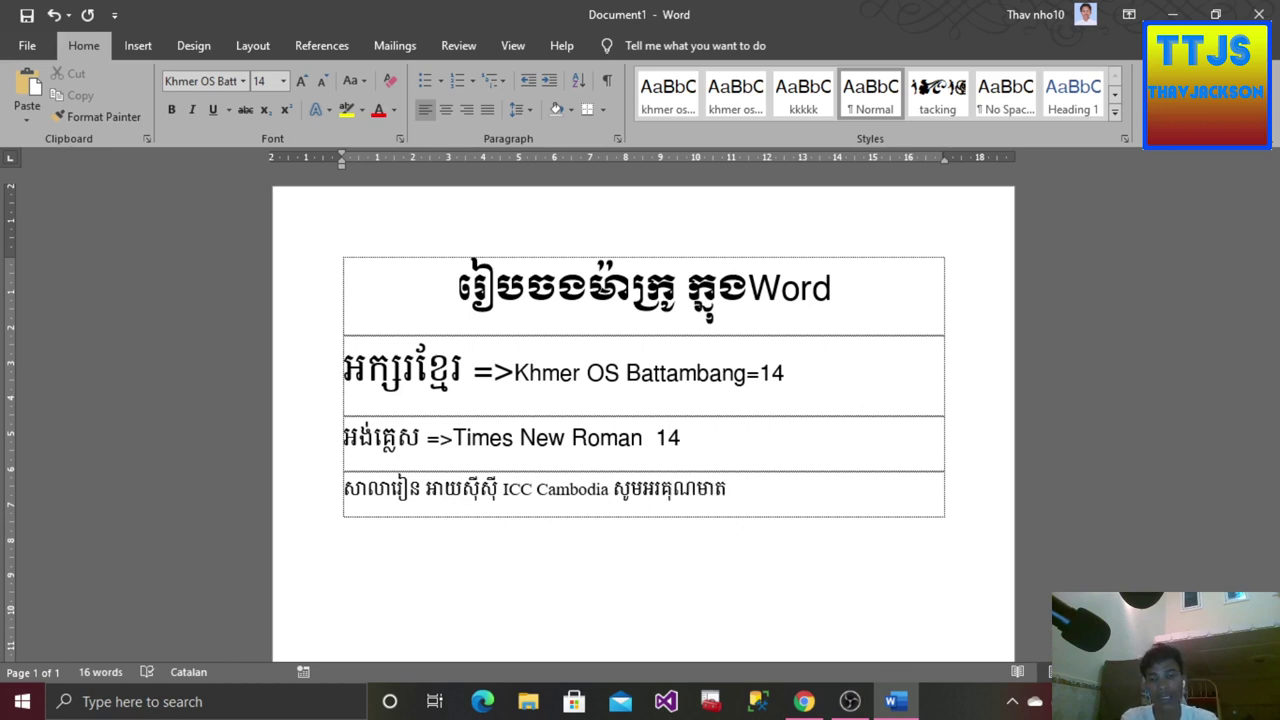
pyautogui.press('BackSpace')
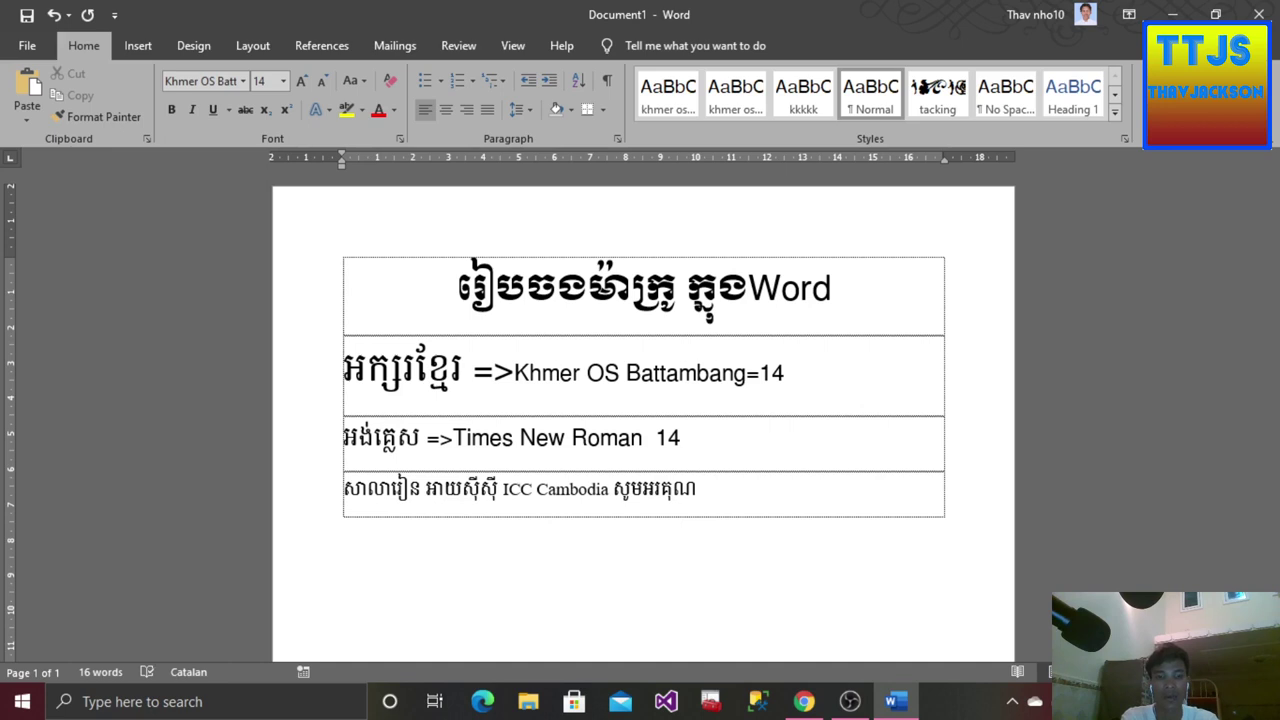
pyautogui.write('ឪ')
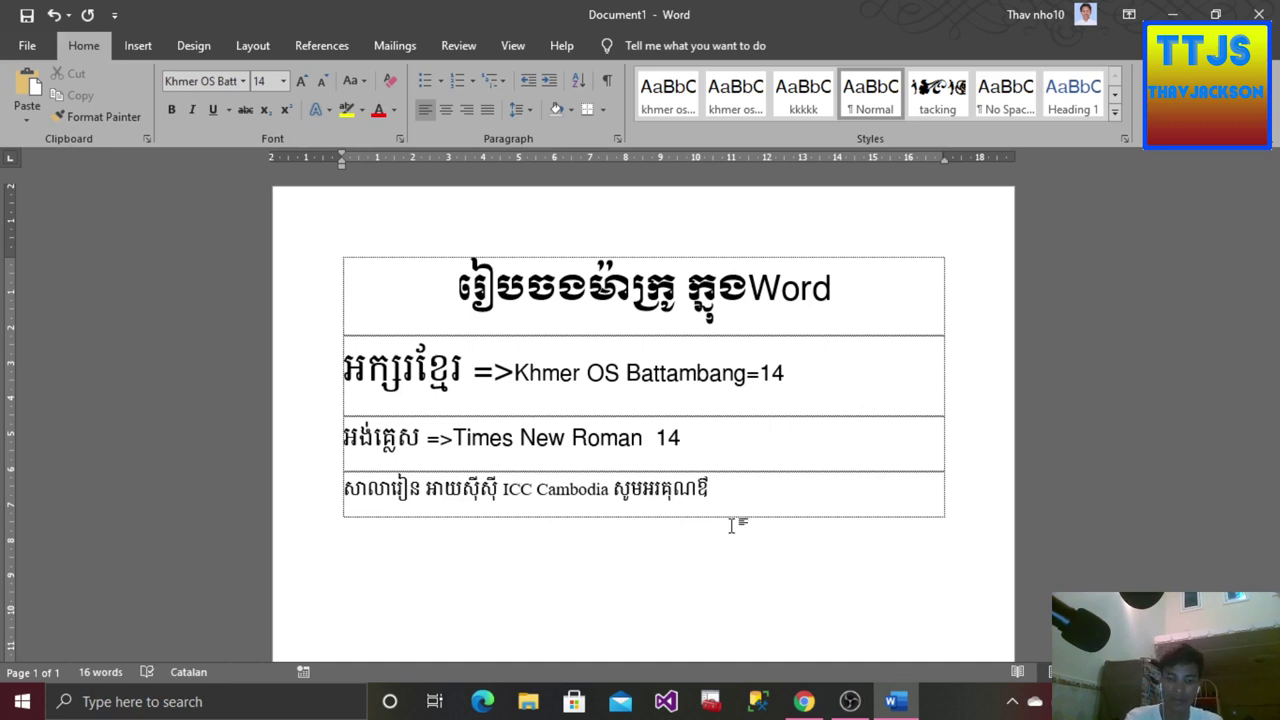
pyautogui.write('ពូ')
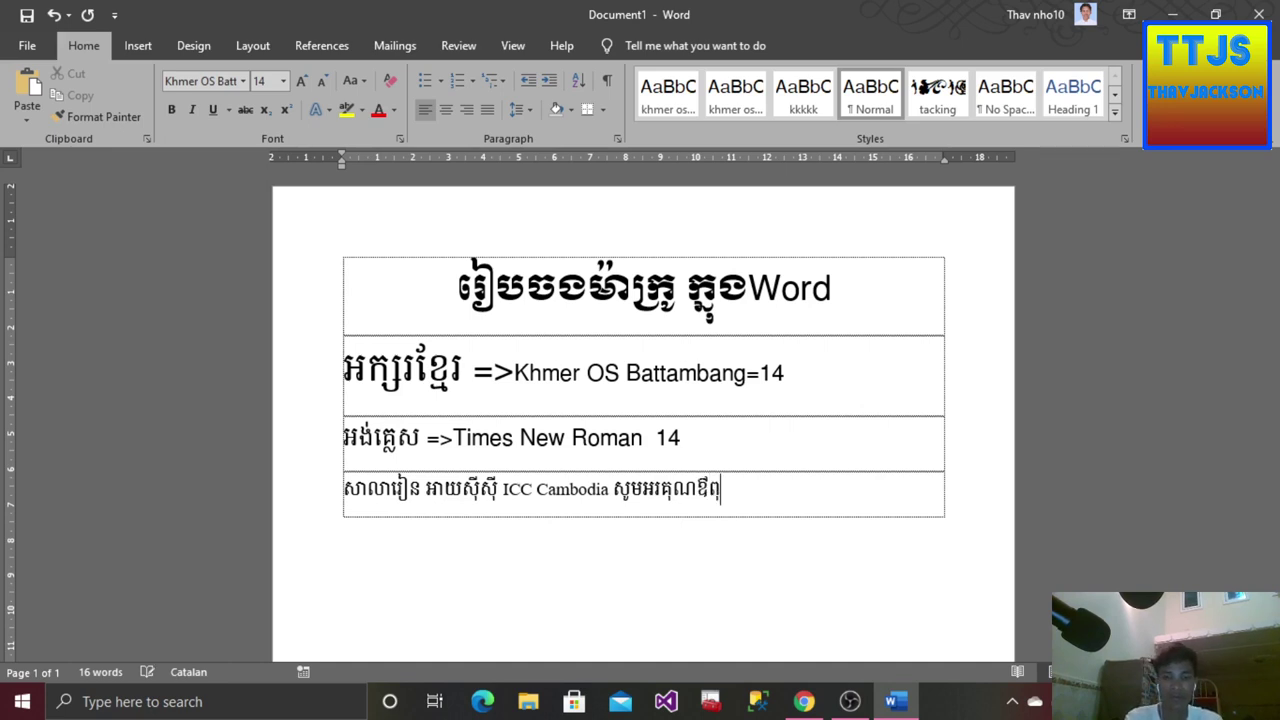
pyautogui.write('កម្តាយផ')
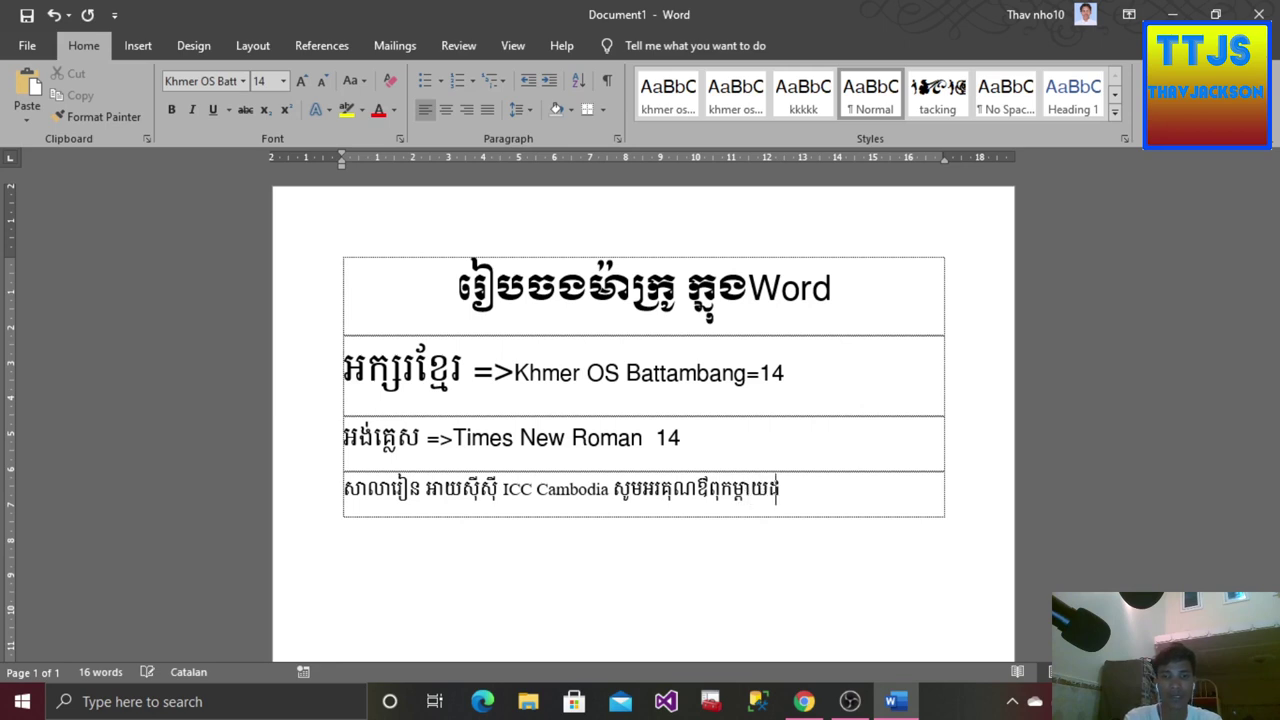
pyautogui.write('ែលបា')
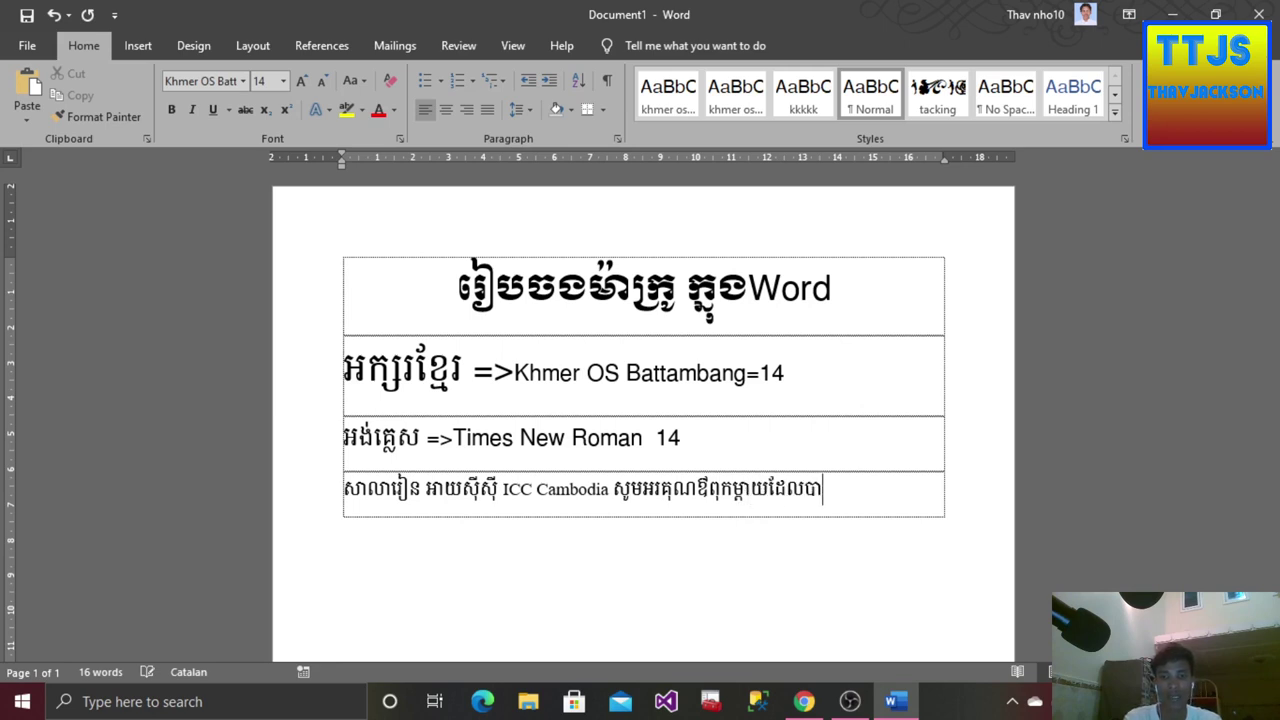
pyautogui.write('ន ជ')
pyautogui.write('ូន')
pyautogui.write('ក')
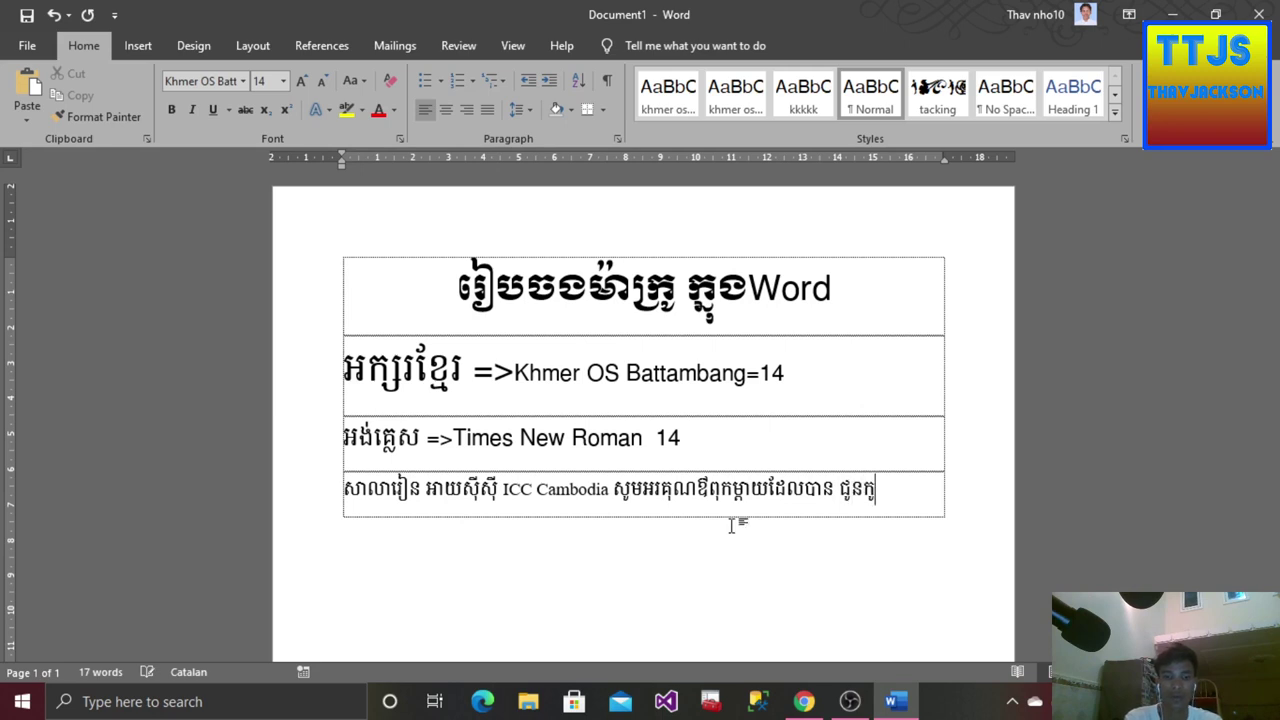
pyautogui.write('ម')
pyautogui.write('នម')
pyautogui.write('ករៀន')
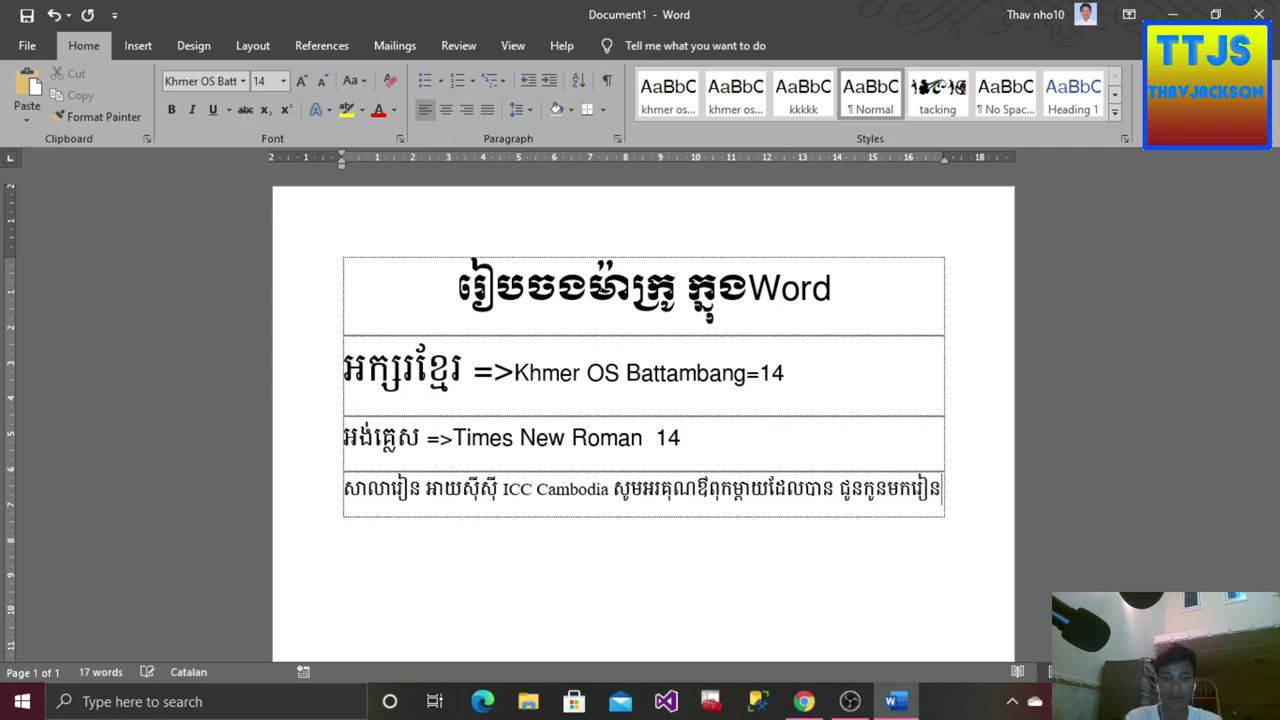